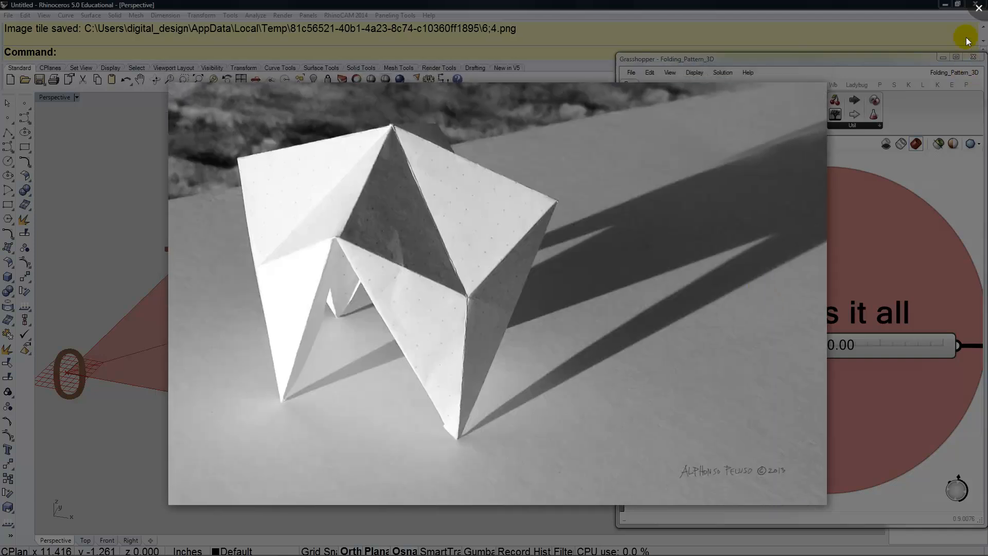
Demonstrate the fold of the 3D paper model by setting its number slider to 0.15 and back to 0.11
click(978, 10)
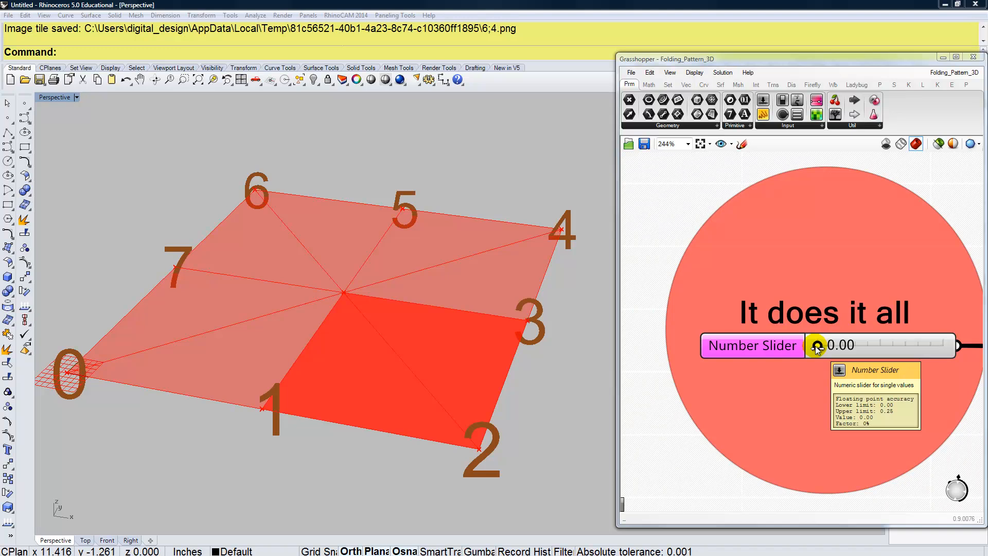
drag(817, 349, 887, 324)
right_drag(260, 335, 252, 362)
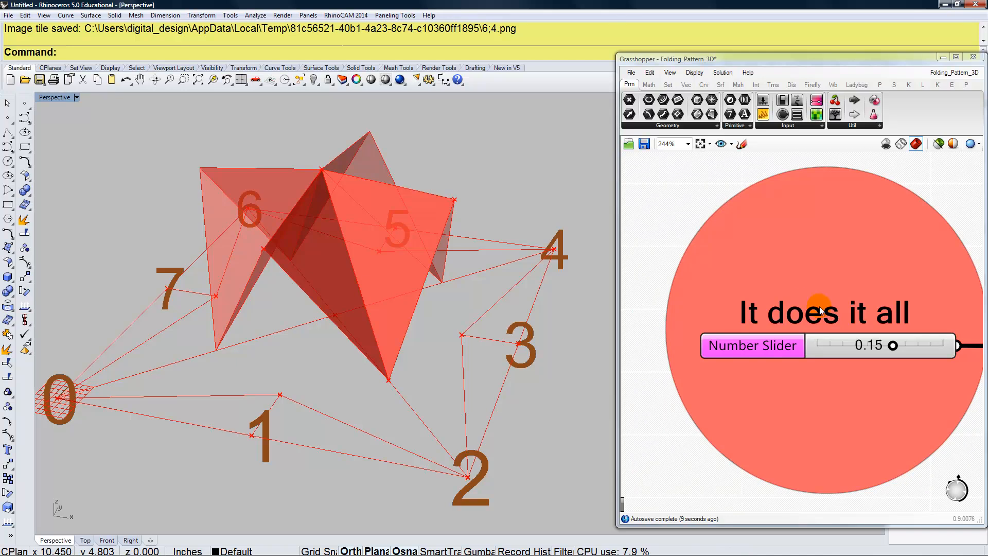
drag(897, 344, 872, 345)
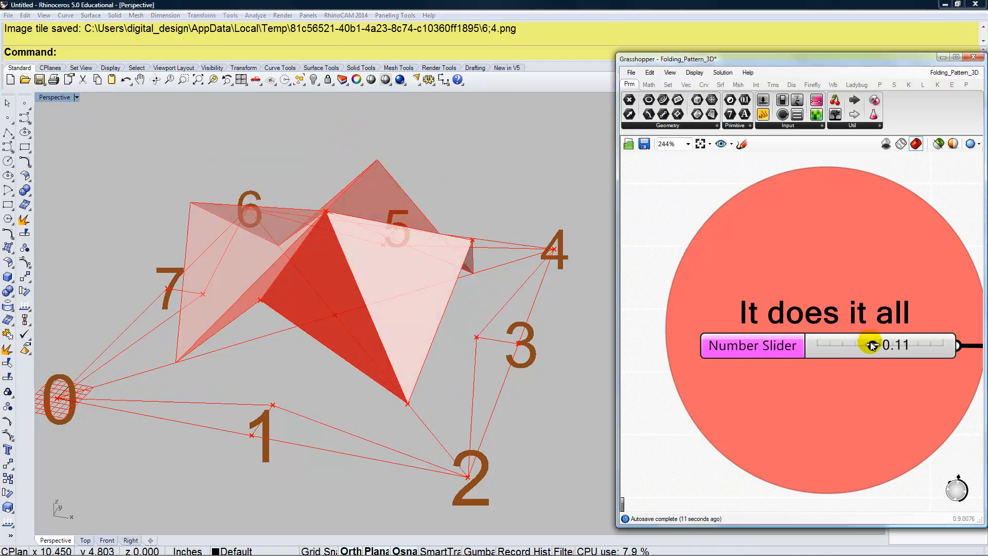
Switch to the Folding_Pattern_2D-2 definition and set its upper number slider to 0.34
click(964, 71)
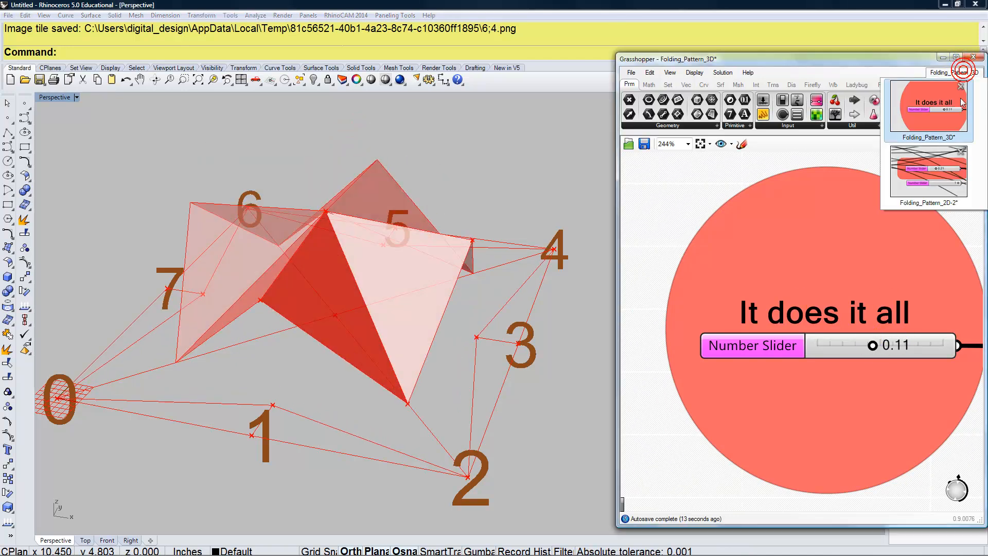
click(936, 181)
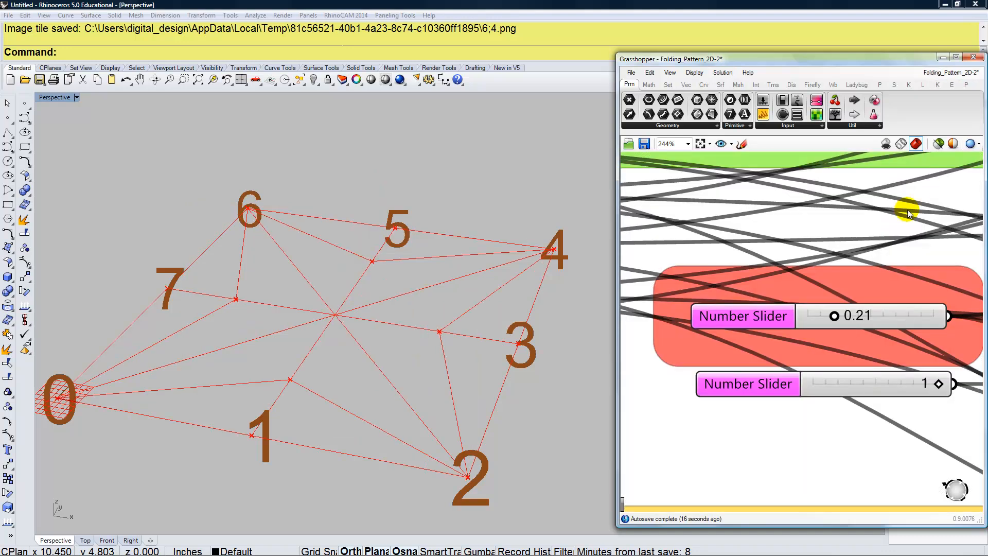
mouse_move(834, 329)
mouse_down()
mouse_move(809, 330)
mouse_move(864, 321)
mouse_move(832, 325)
mouse_move(851, 323)
mouse_up()
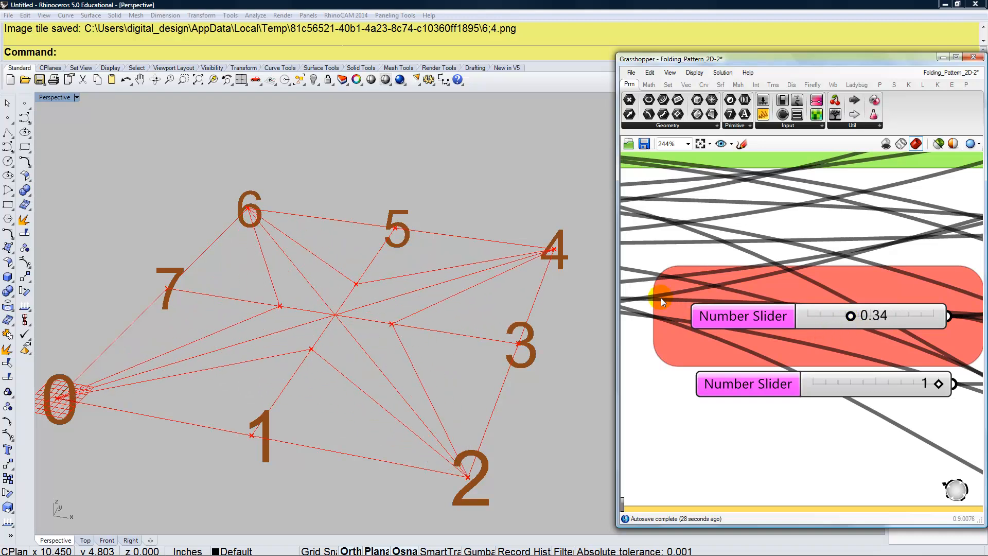
Minimize Grasshopper and start a new Rhino model from the Small Objects - Inches template
click(939, 59)
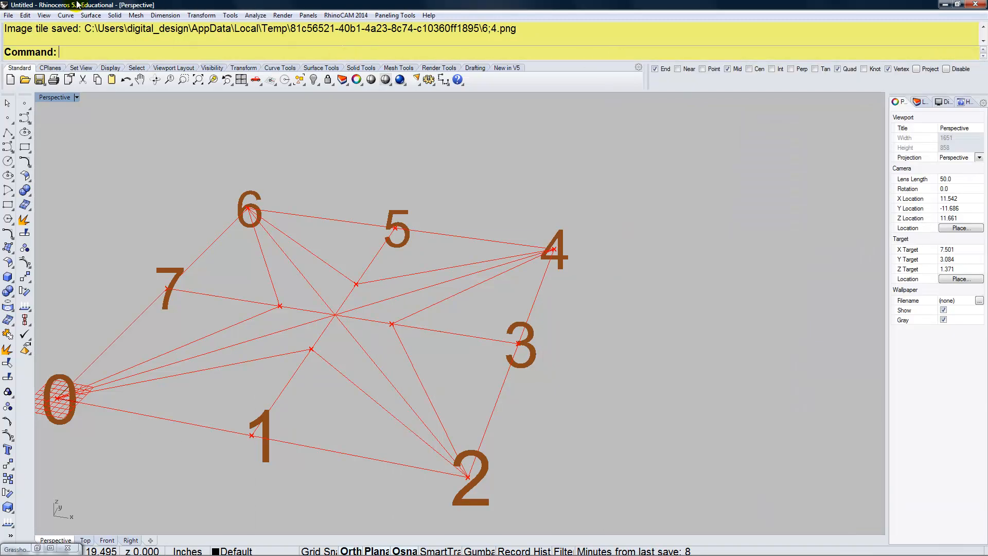
click(9, 15)
click(23, 27)
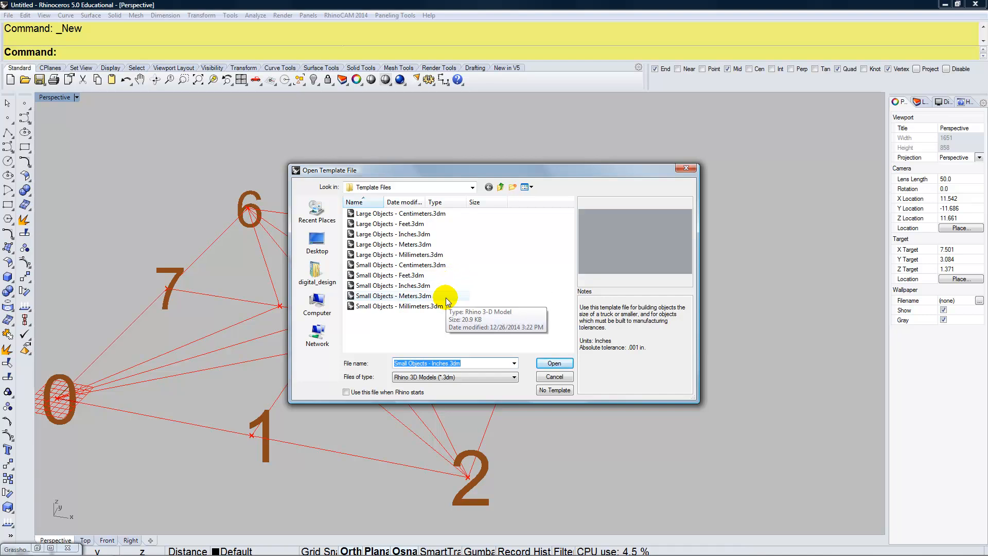
click(403, 286)
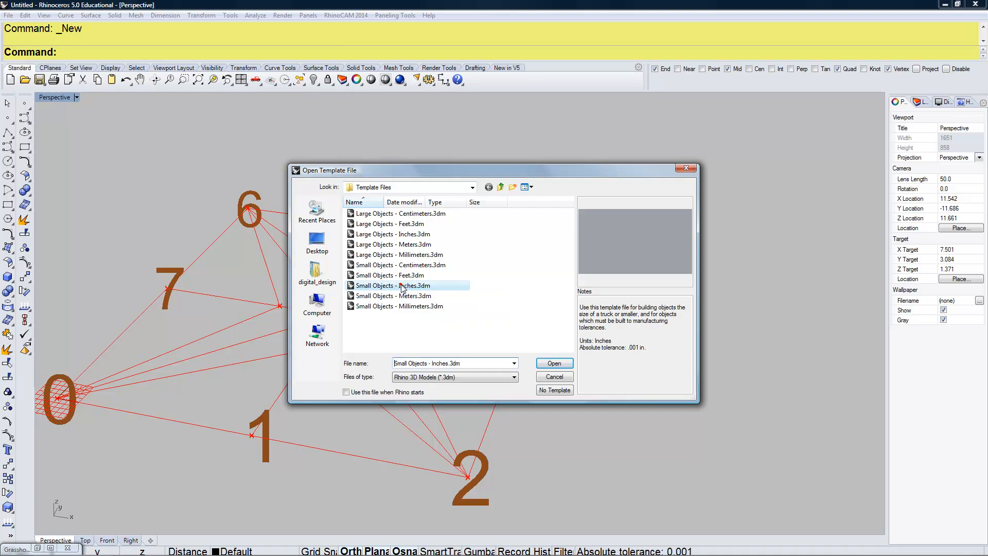
click(554, 364)
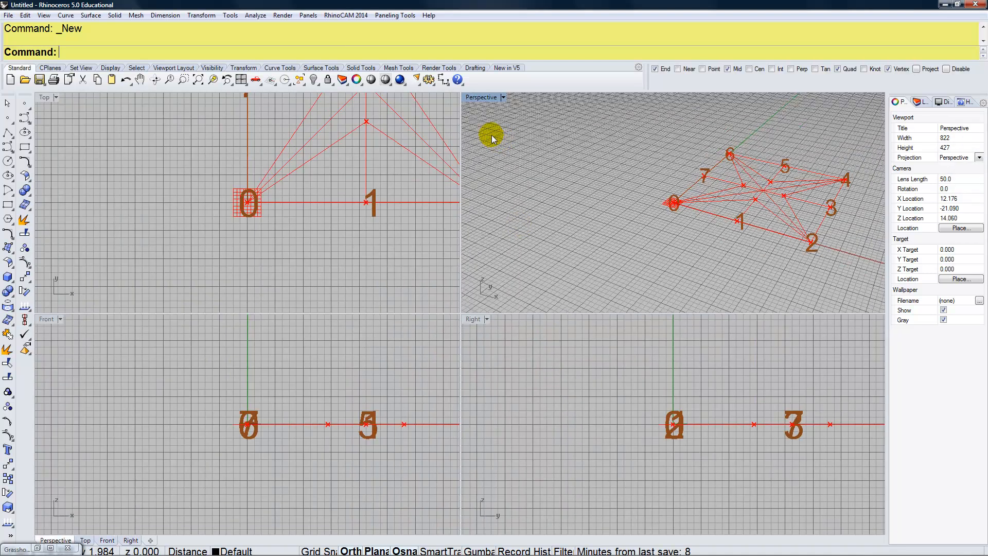
Maximize the Perspective viewport and close the Grasshopper window
double_click(481, 98)
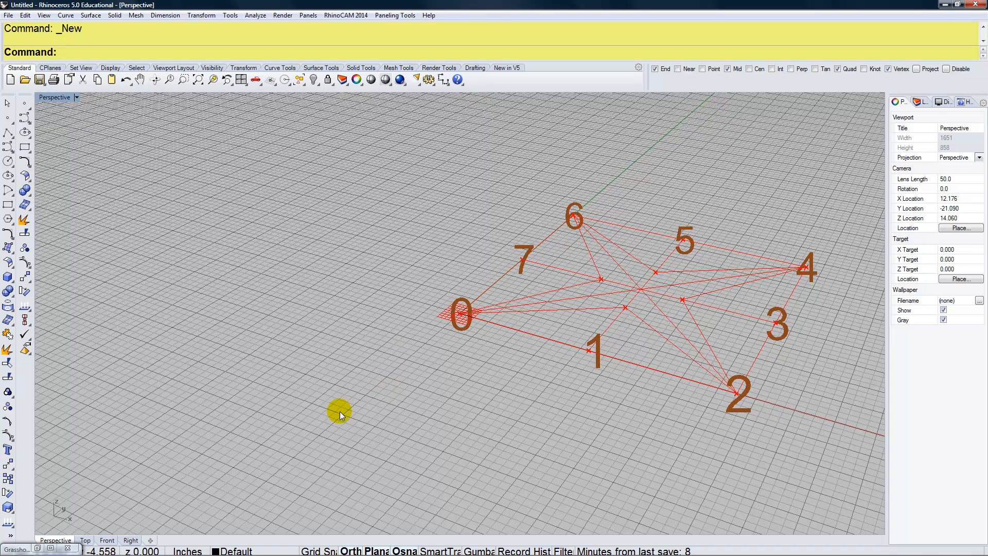
click(67, 549)
Draw a rectangle on the ground plane from corner 0,0,0 to corner 8.5,8.5
shift+right_drag(441, 366, 421, 410)
scroll(370, 398, up, 6)
scroll(440, 359, up, 4)
scroll(439, 358, up, 3)
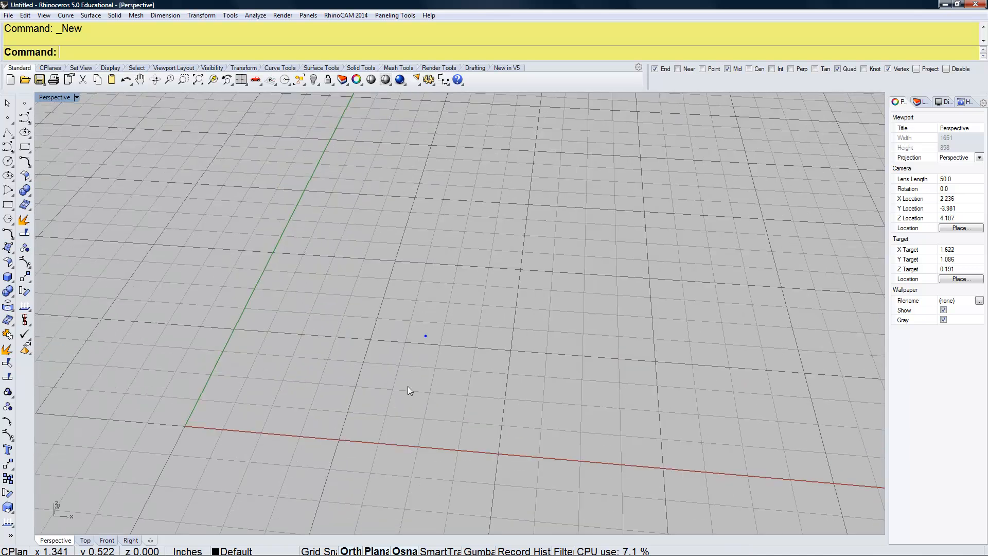
scroll(408, 386, down, 2)
right_drag(400, 342, 384, 366)
scroll(384, 367, down, 2)
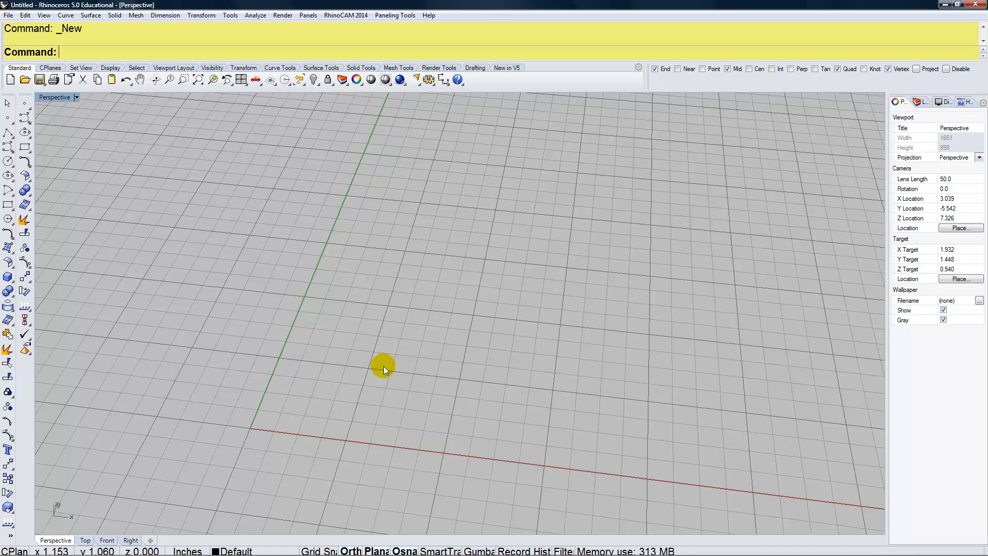
text(Rectan)
key(Return)
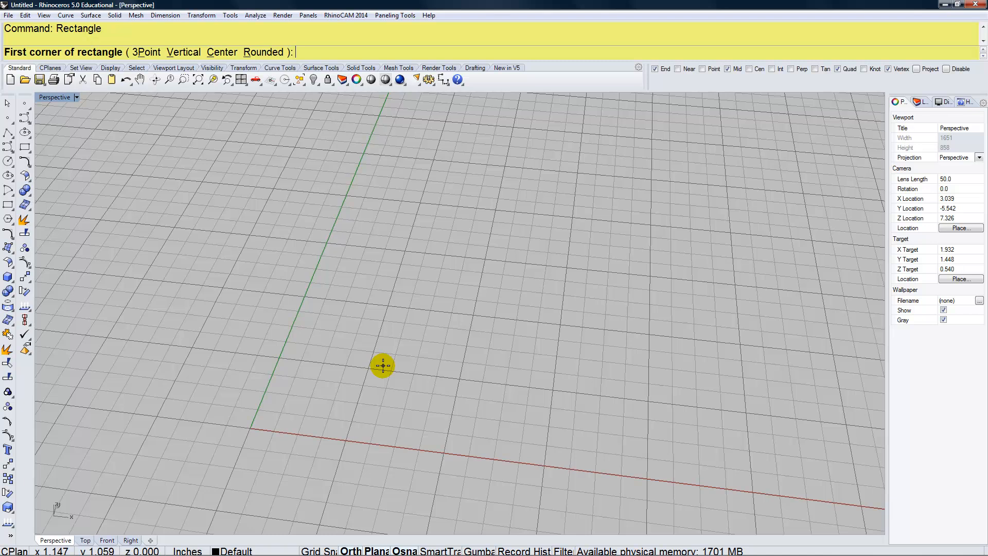
text(0,0,)
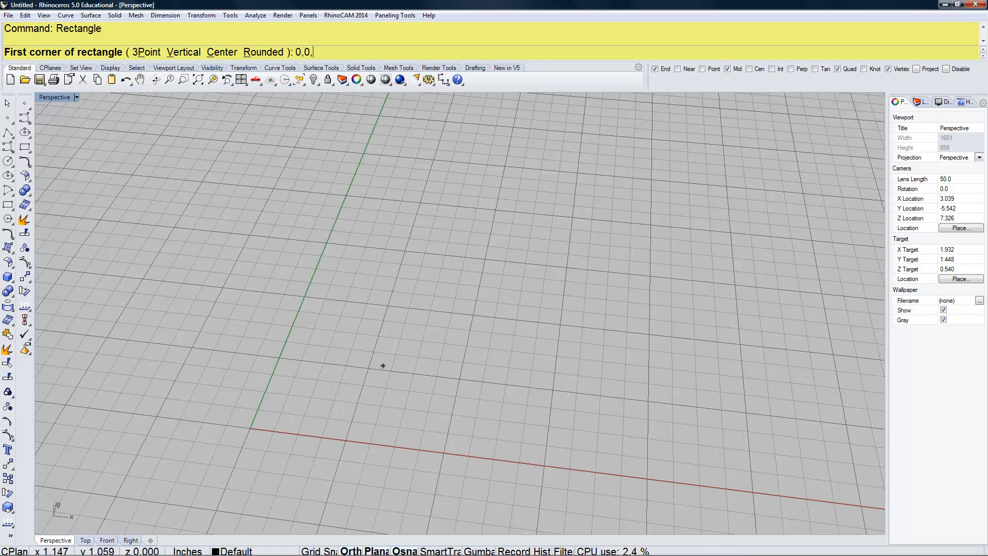
text(0)
key(Return)
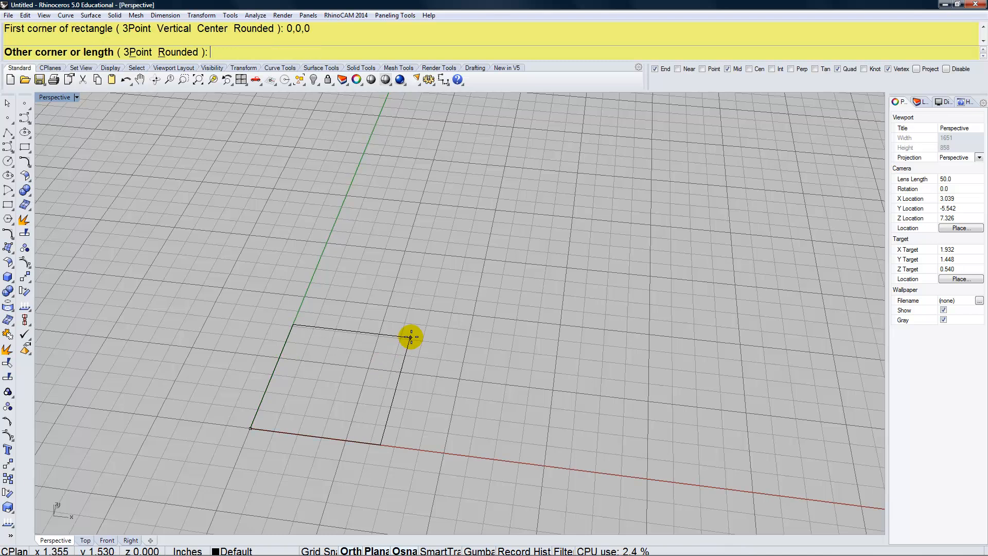
text(8.5)
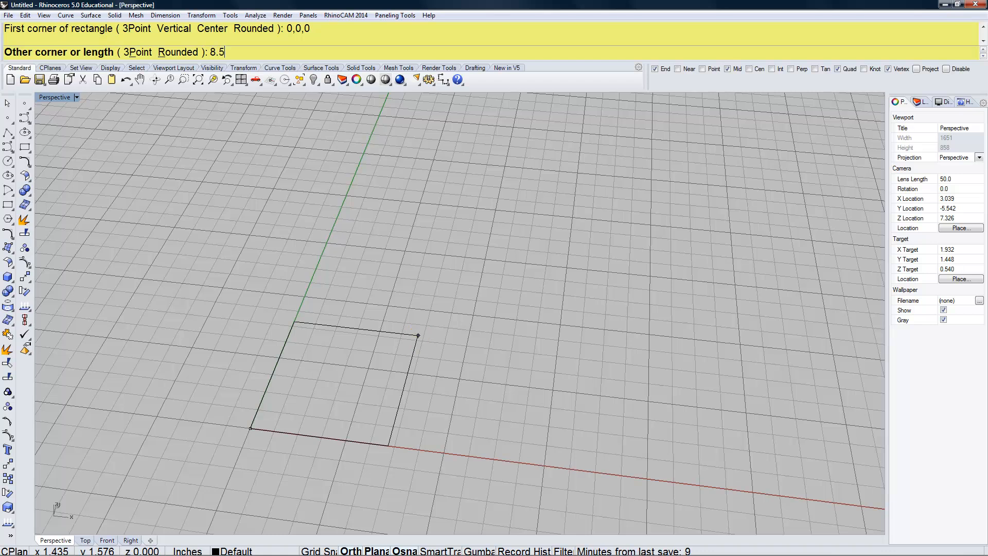
text(,)
text(8.5)
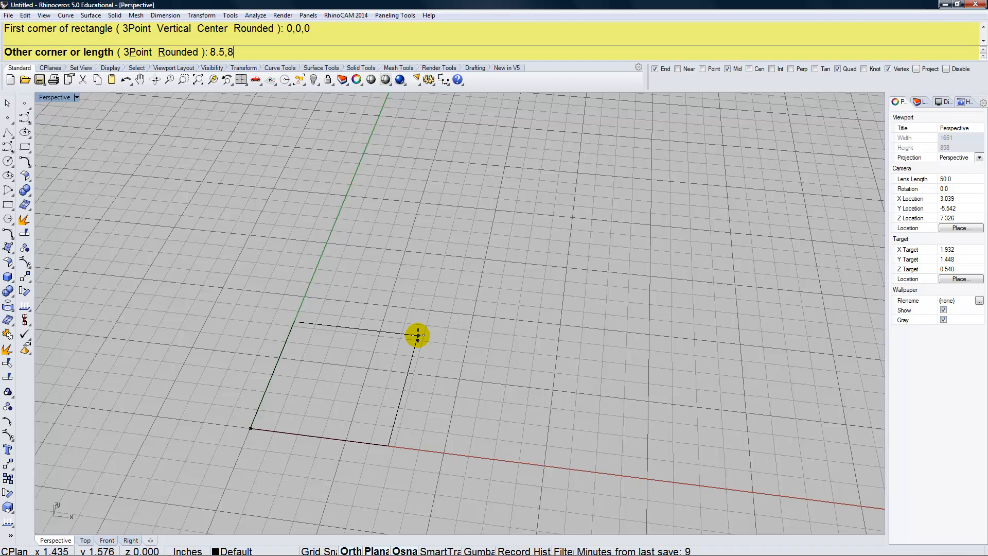
key(Return)
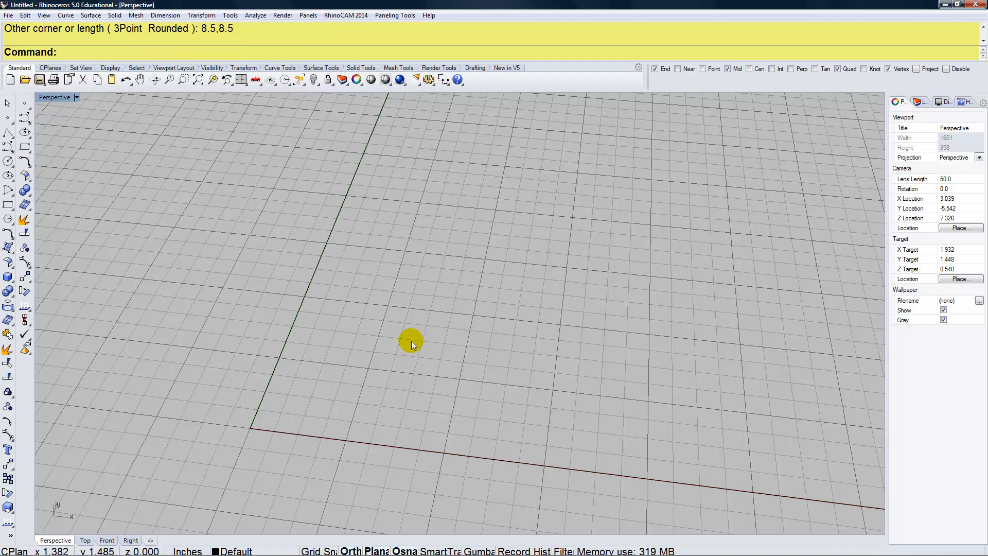
Select the square and turn off the grid in the Perspective viewport
scroll(412, 341, down, 4)
scroll(458, 265, up, 1)
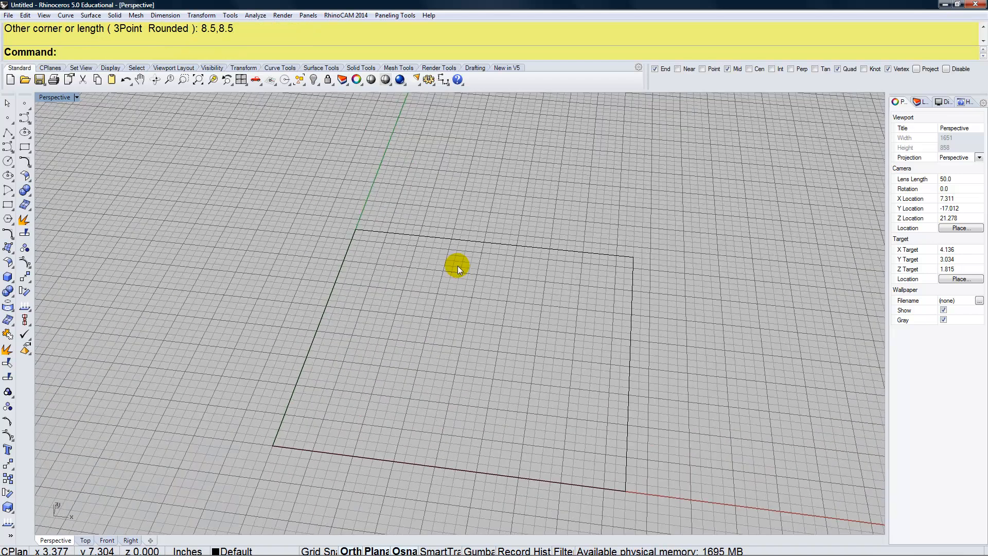
click(477, 242)
click(457, 270)
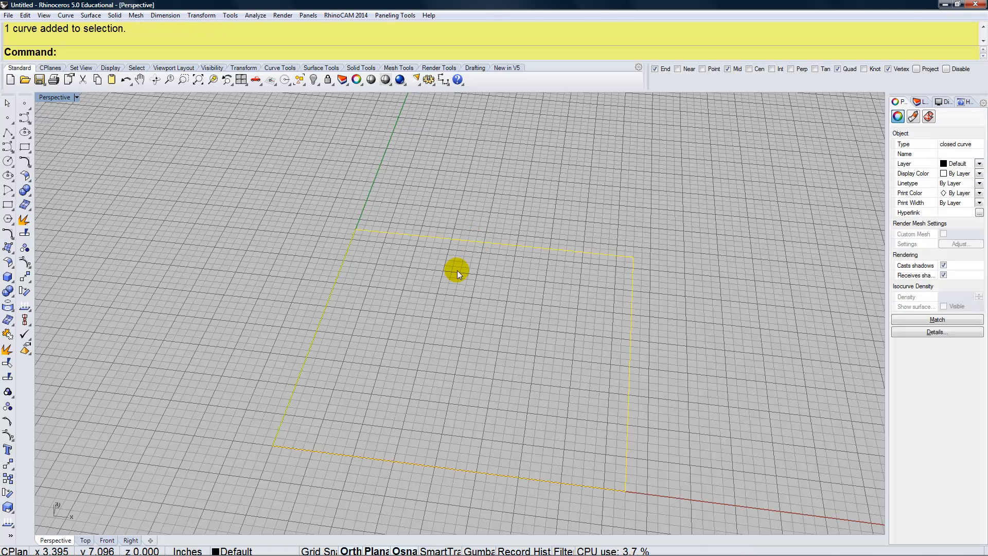
shift+right_drag(449, 291, 427, 285)
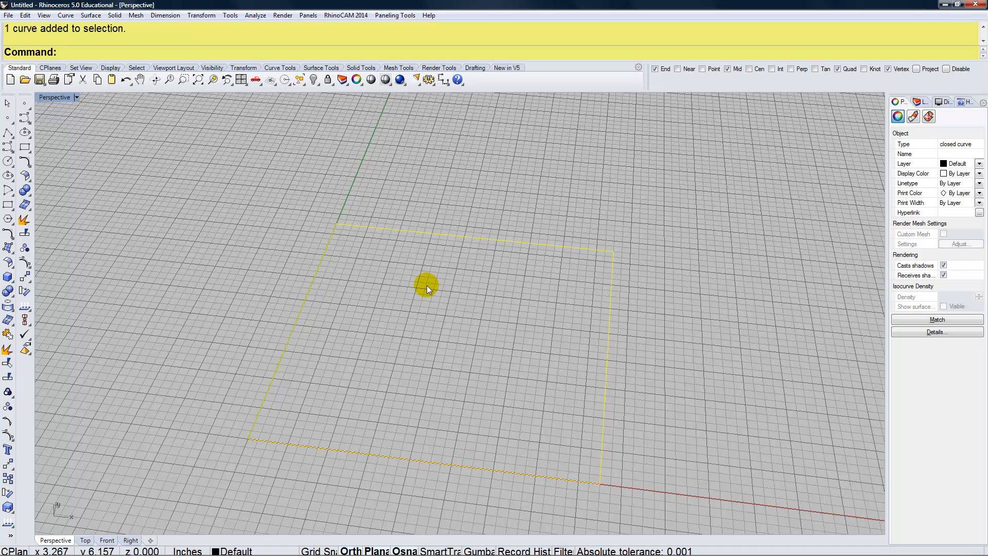
key(F7)
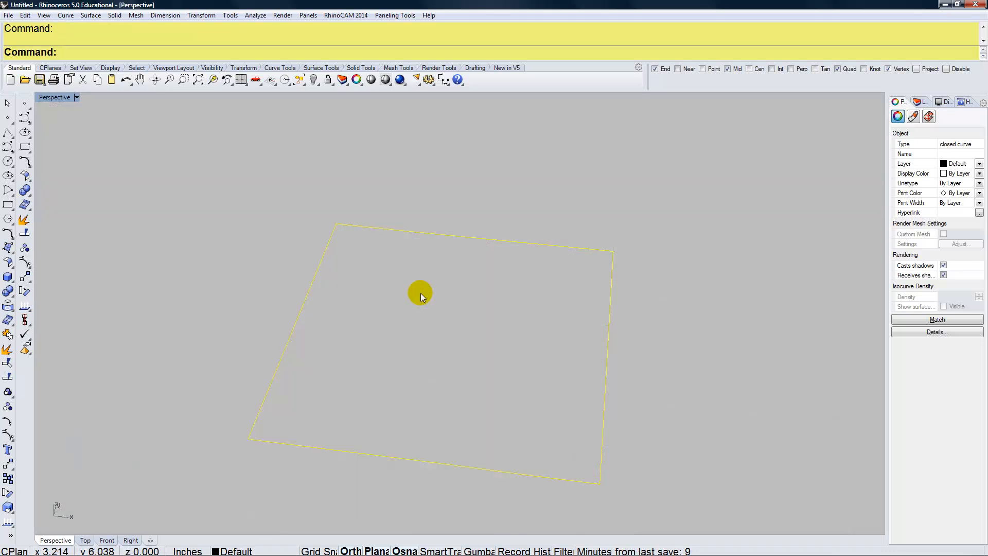
Make Layer 01 the current layer, rename it First Side, and deselect the square
shift+right_drag(403, 322, 382, 313)
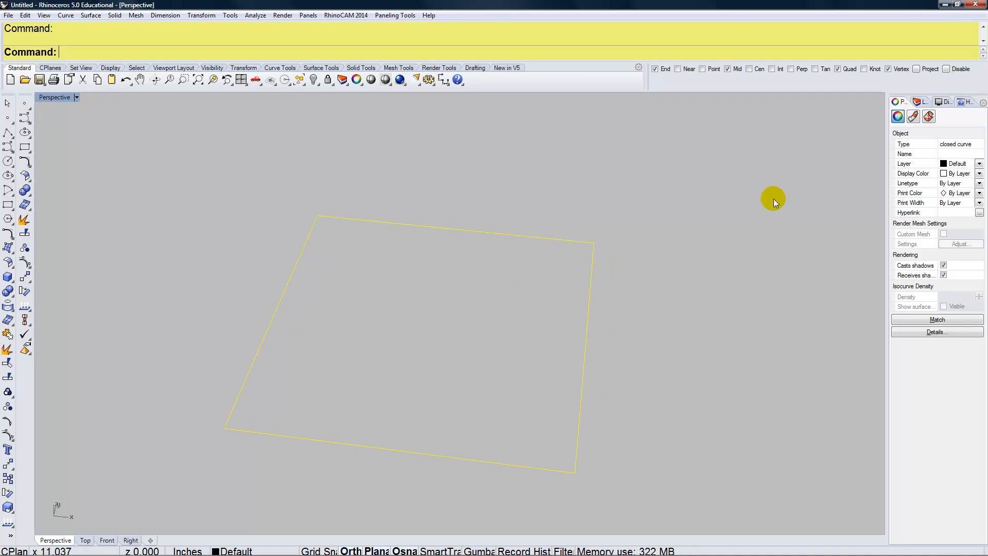
click(924, 102)
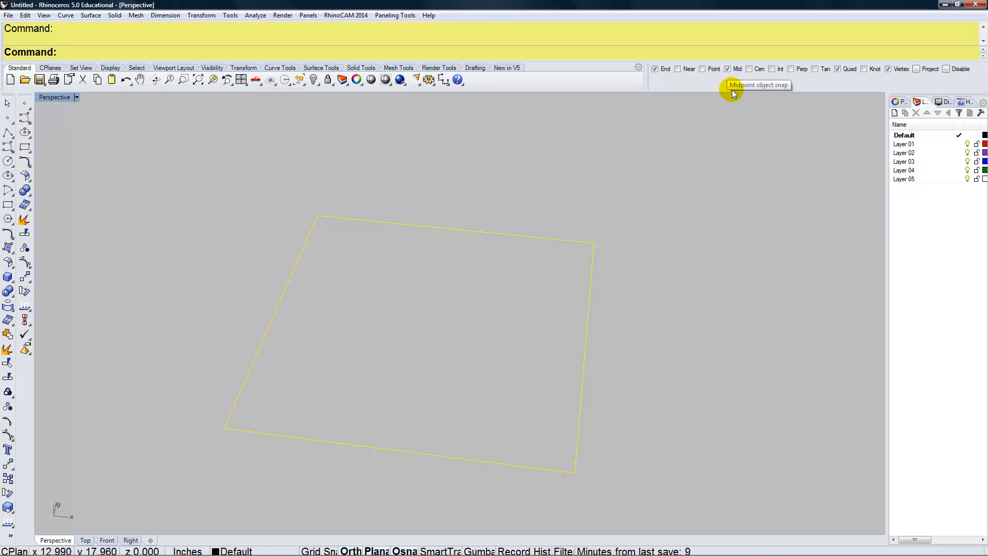
double_click(930, 146)
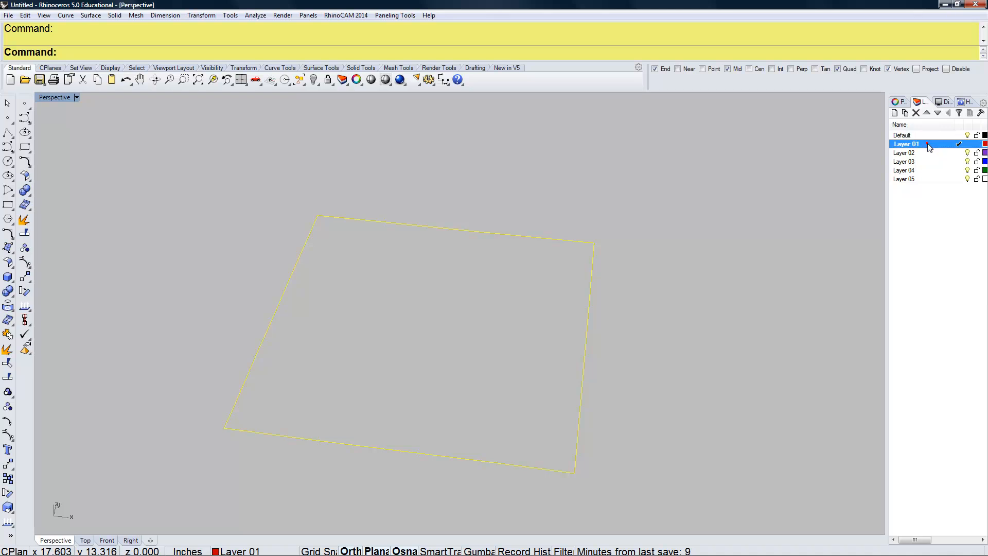
click(918, 146)
click(918, 146)
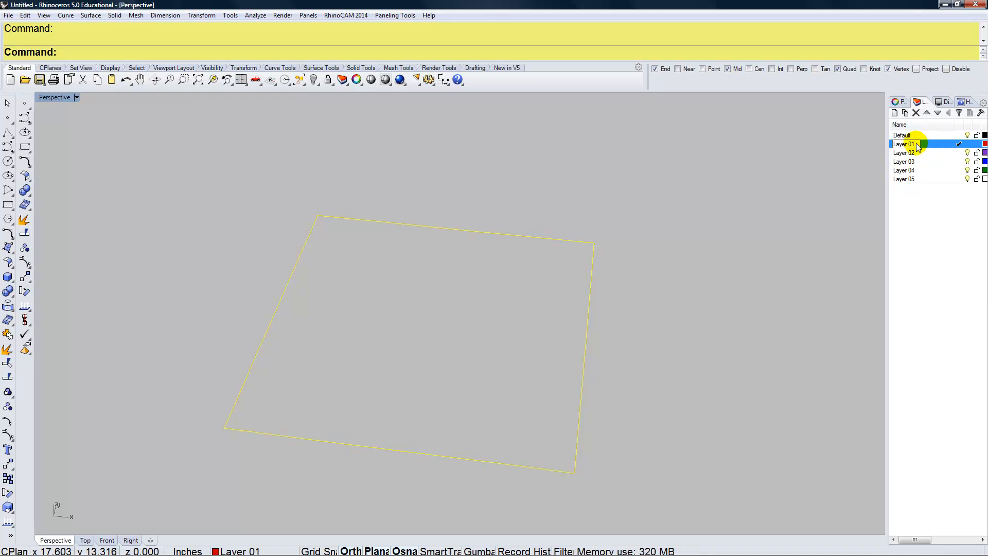
drag(919, 148, 887, 150)
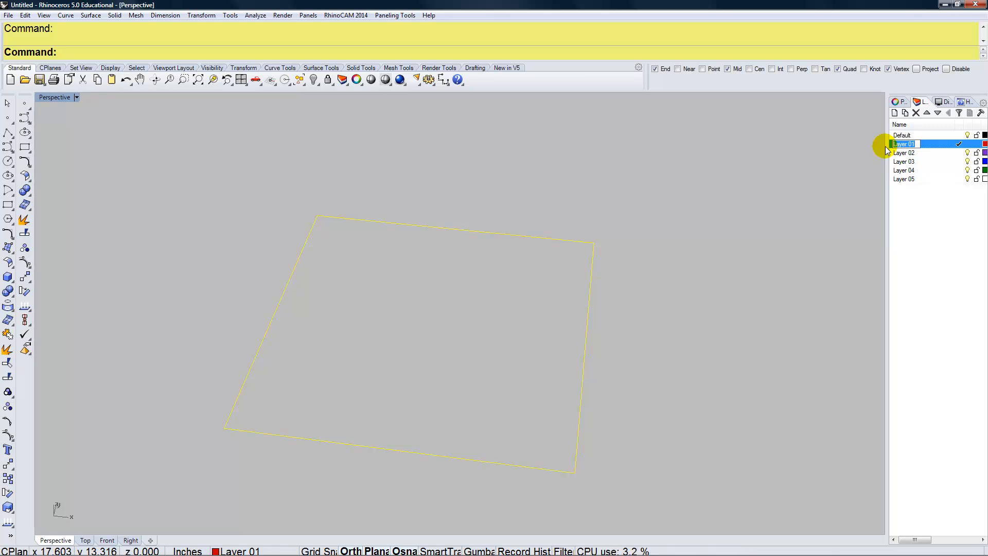
text(Firs)
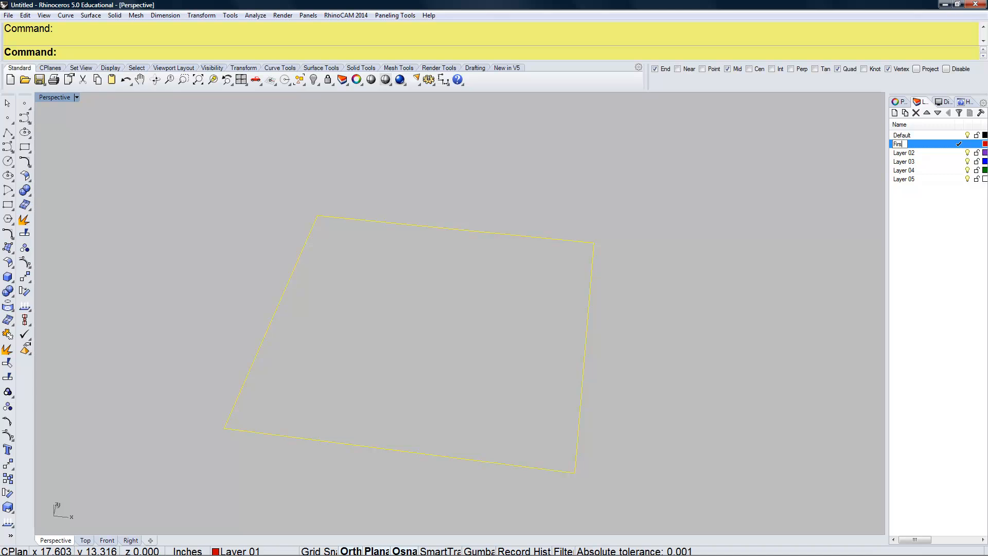
text(t Side)
click(946, 140)
click(655, 304)
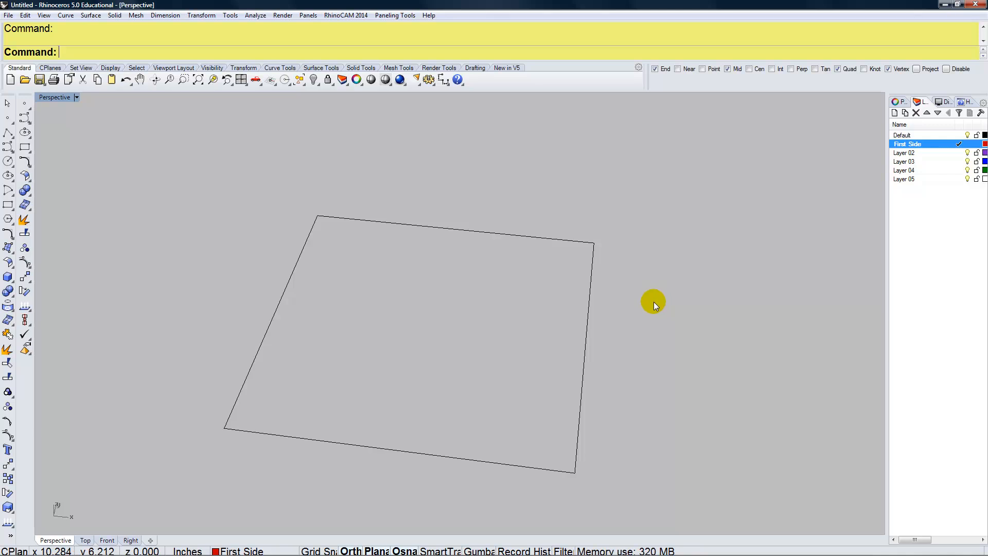
Draw two lines joining the midpoints of the square's opposite sides so they cross at its centre
text(Line)
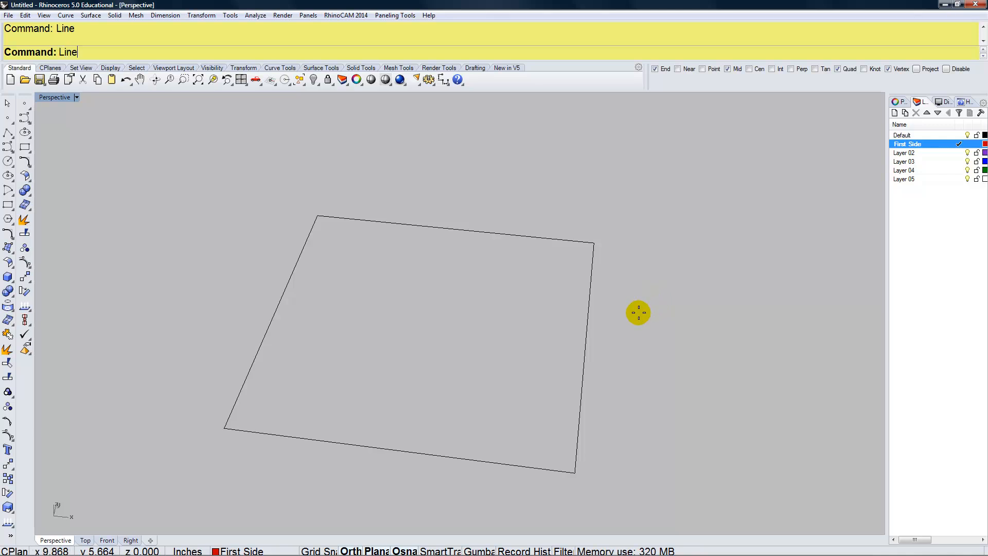
key(Return)
click(449, 227)
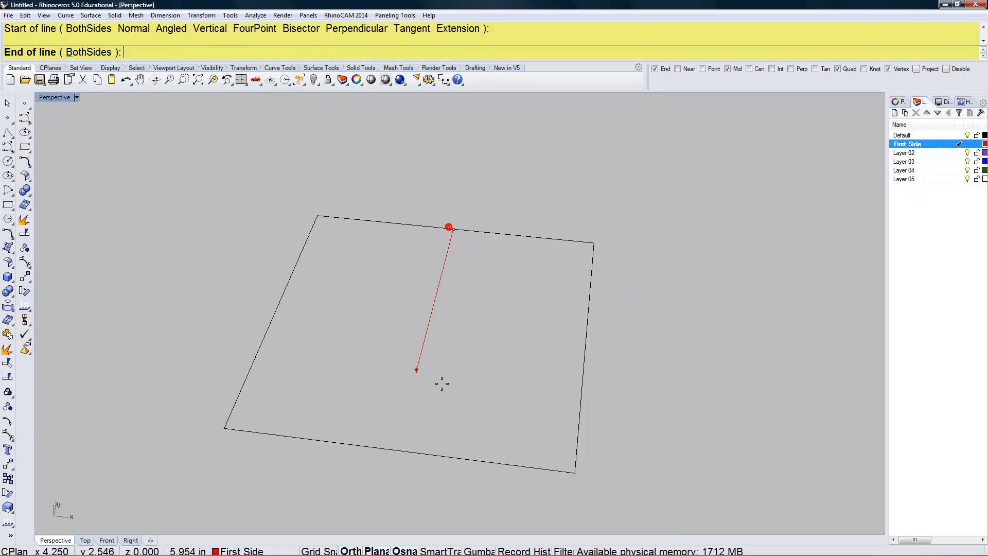
click(394, 450)
key(Return)
click(585, 345)
click(340, 319)
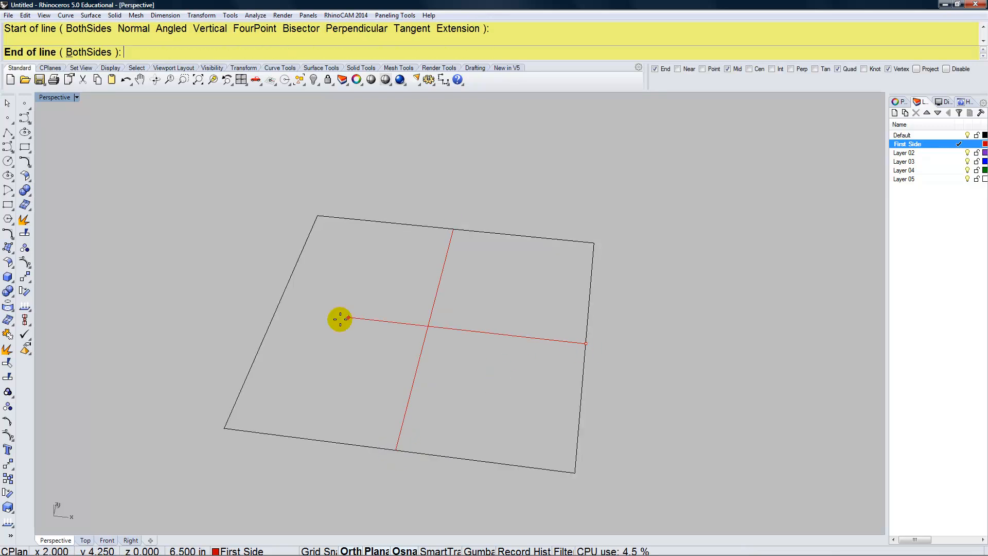
click(278, 311)
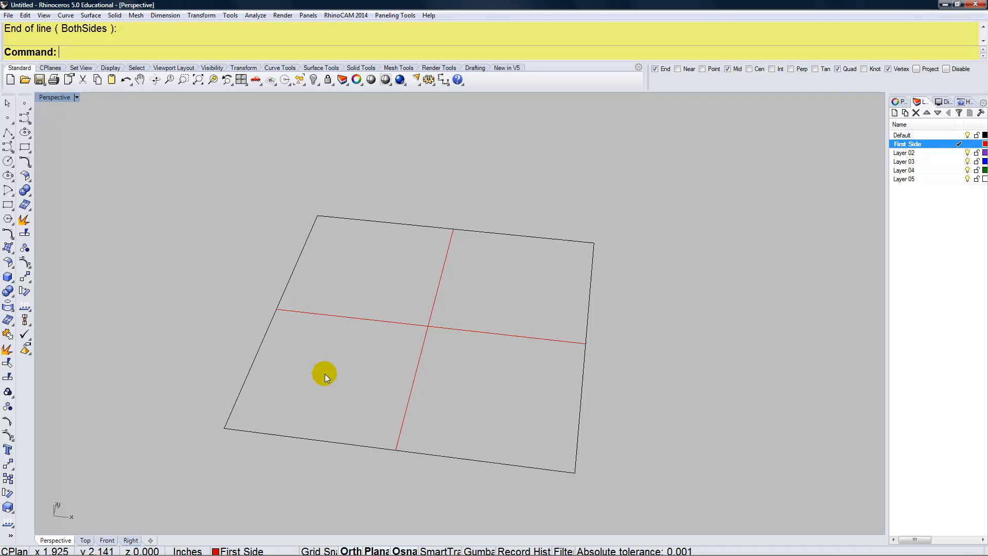
right_drag(327, 376, 329, 381)
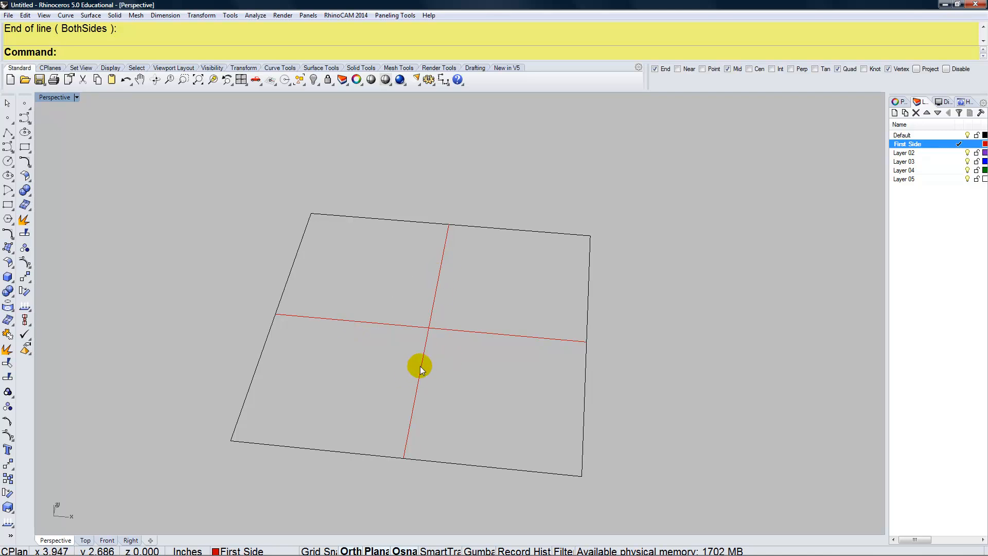
Make Layer 02 the current layer and rename it Tic Marks
double_click(918, 154)
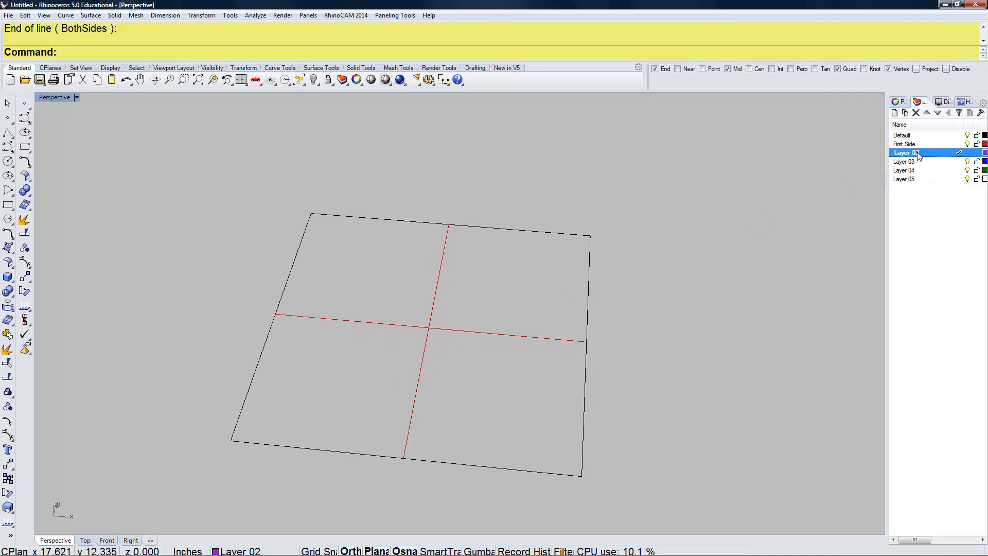
click(894, 153)
text(T)
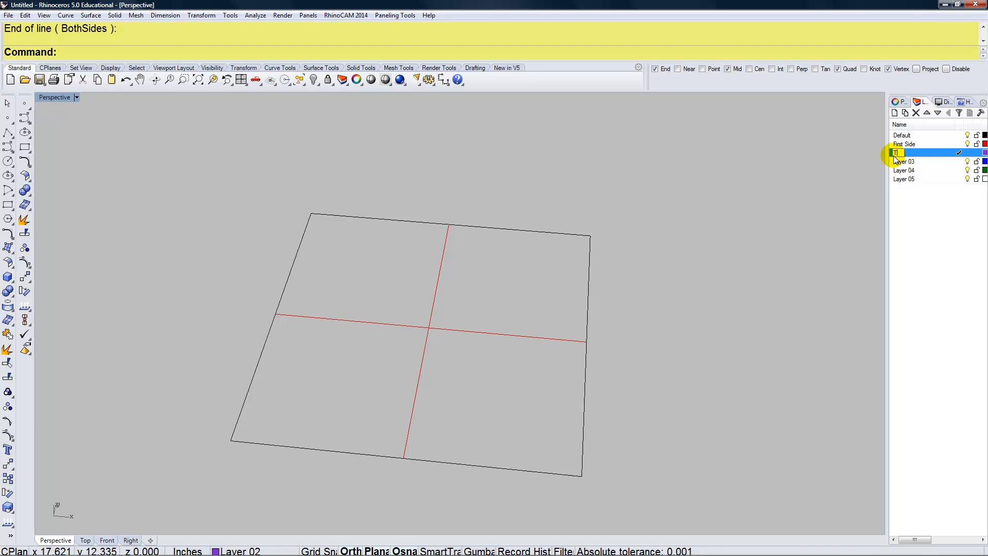
text(ic Marks)
key(Return)
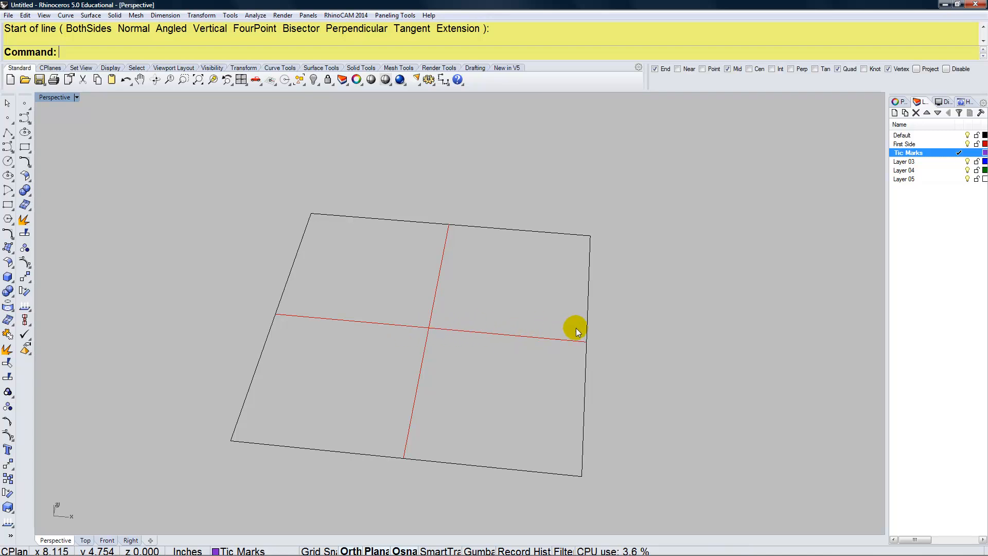
Draw a helper line from the midpoint of the square's right side to the centre where the red lines cross
text(line)
key(Return)
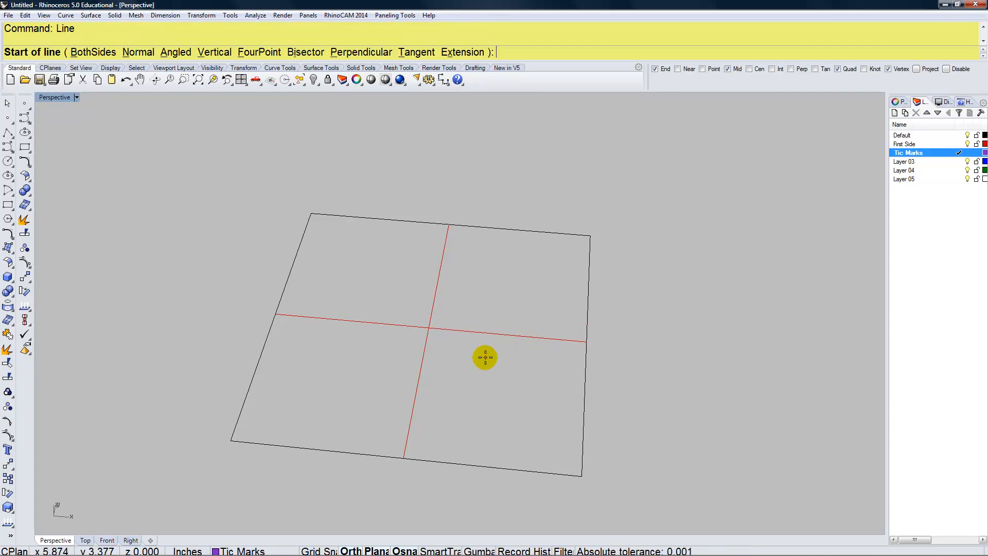
click(586, 341)
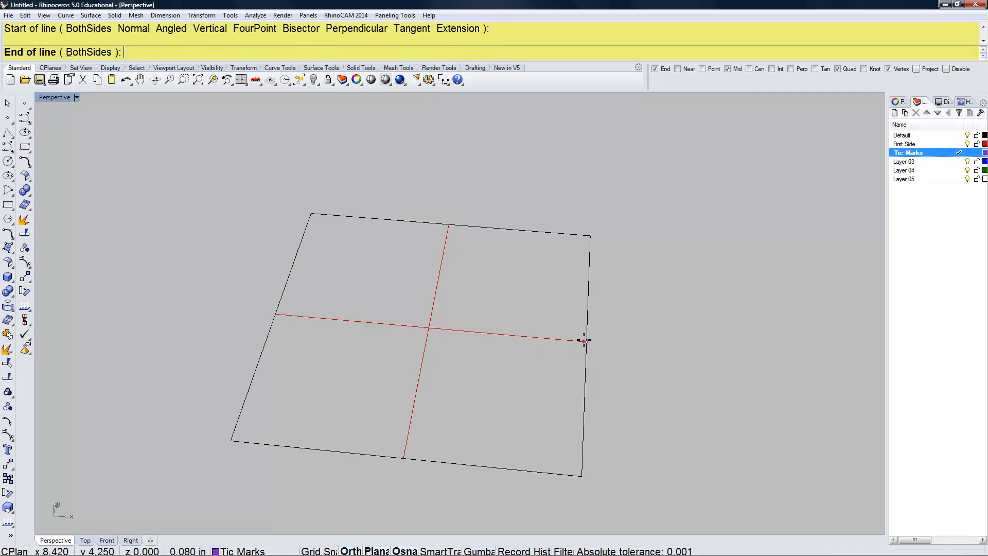
click(428, 328)
Draw a short tick line perpendicular to the helper line, starting at the helper line's midpoint
text(line)
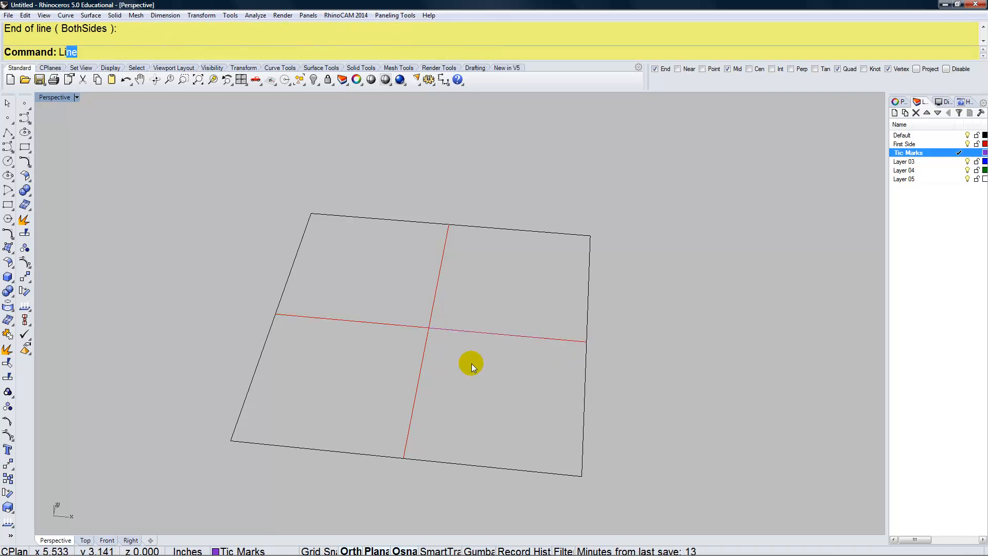
key(Return)
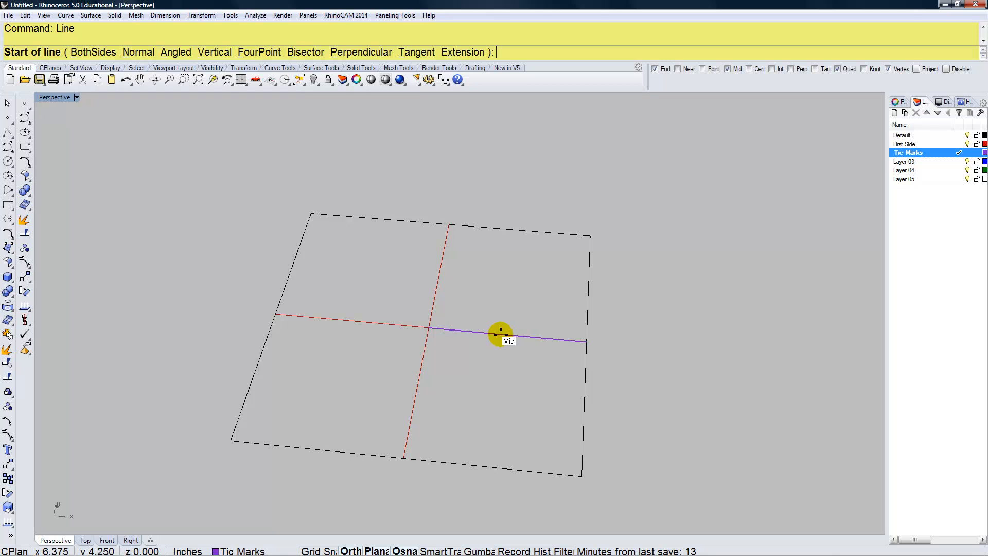
click(503, 335)
click(499, 348)
Move the tick by its midpoint onto the helper line's midpoint so it straddles the crease, and delete the helper line
text(move)
key(Return)
click(507, 341)
key(Return)
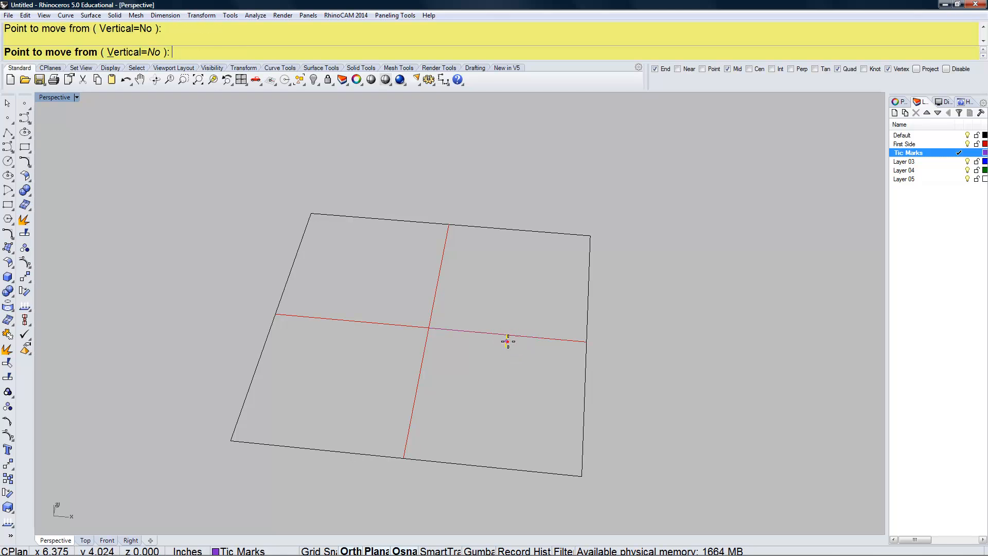
click(507, 341)
click(508, 336)
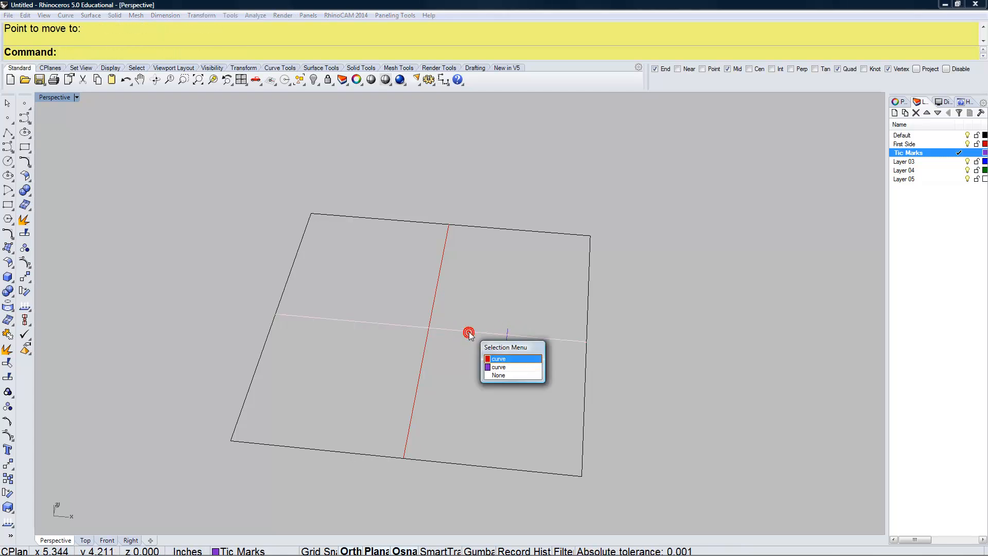
click(495, 368)
key(Delete)
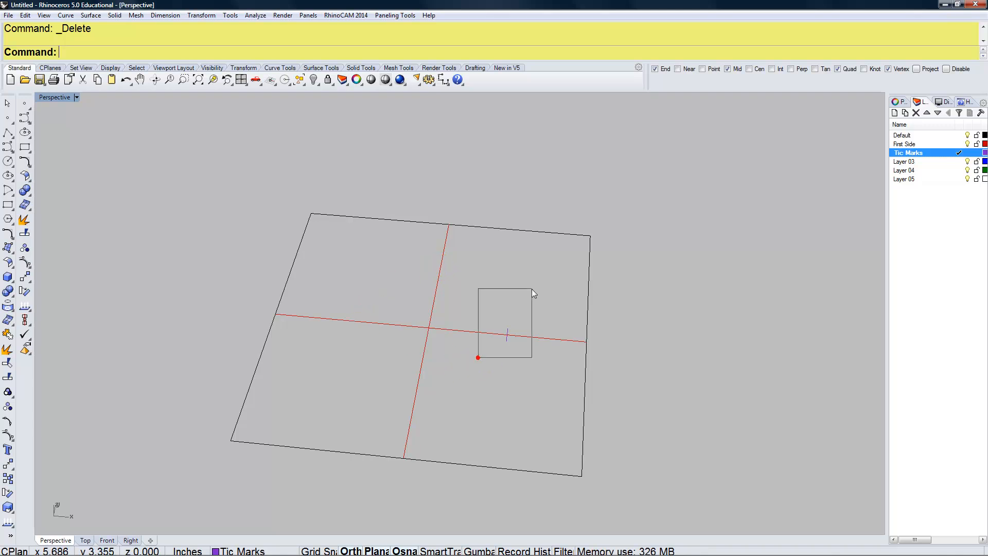
Polar-array the tick mark around the square's centre with 4 items over 360 degrees
drag(532, 289, 532, 289)
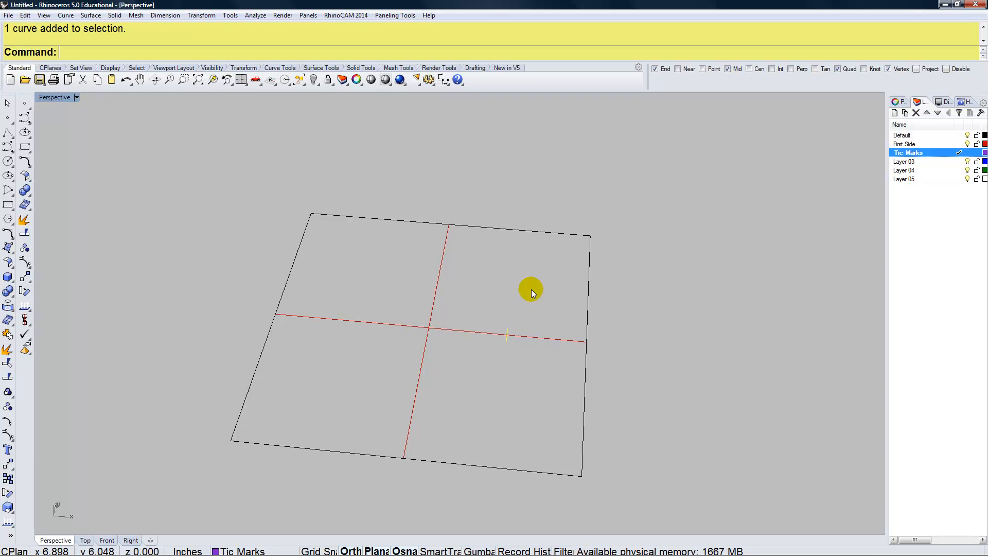
text(Array)
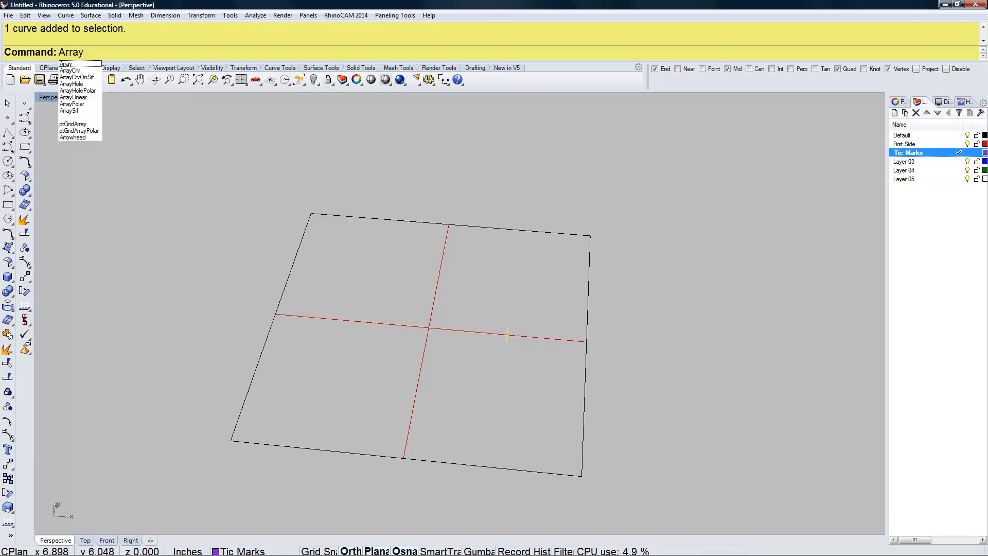
click(91, 104)
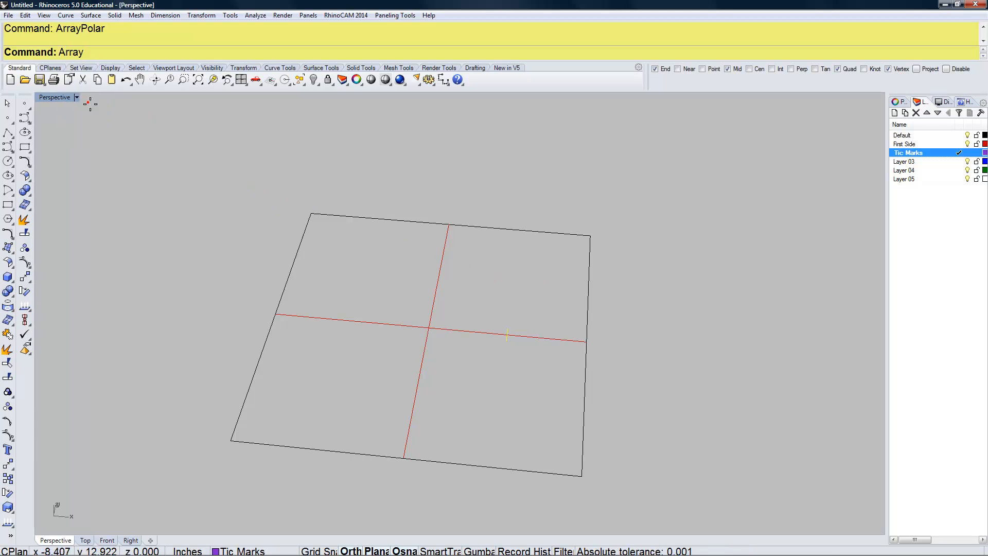
click(430, 328)
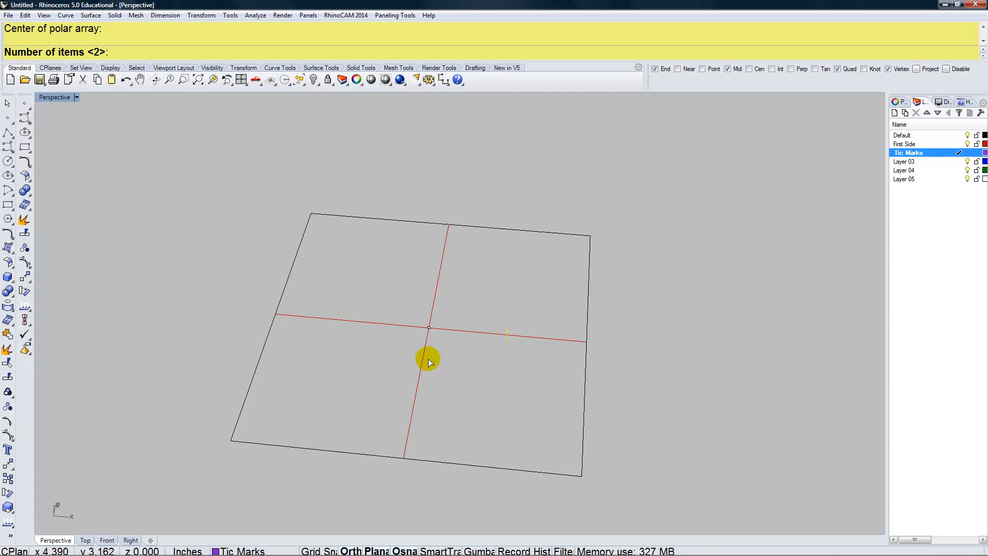
text(4)
key(Return)
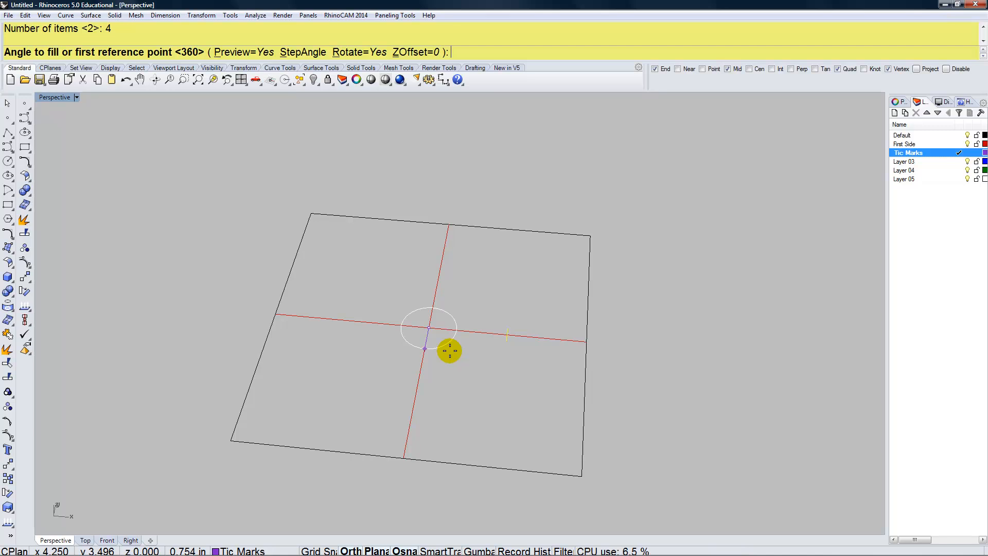
key(Return)
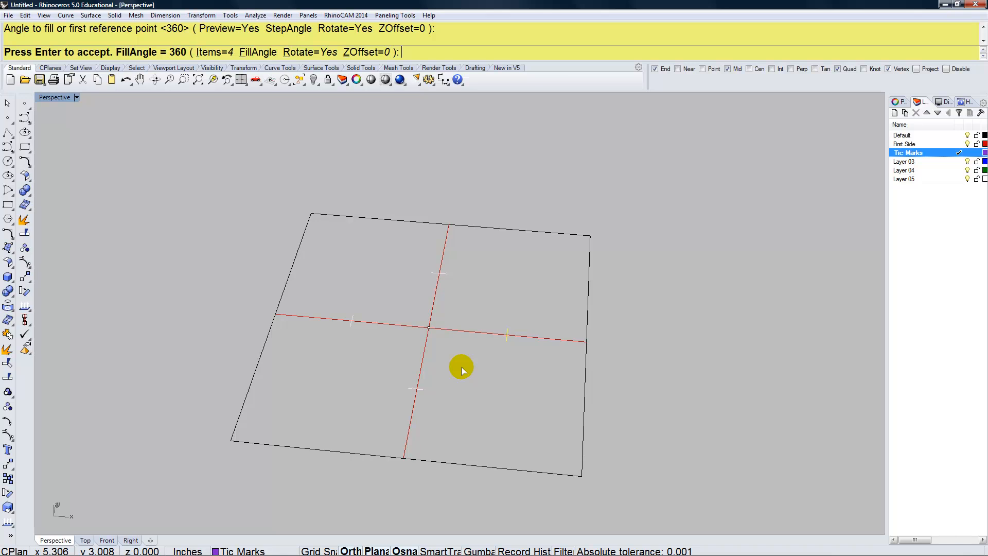
key(Return)
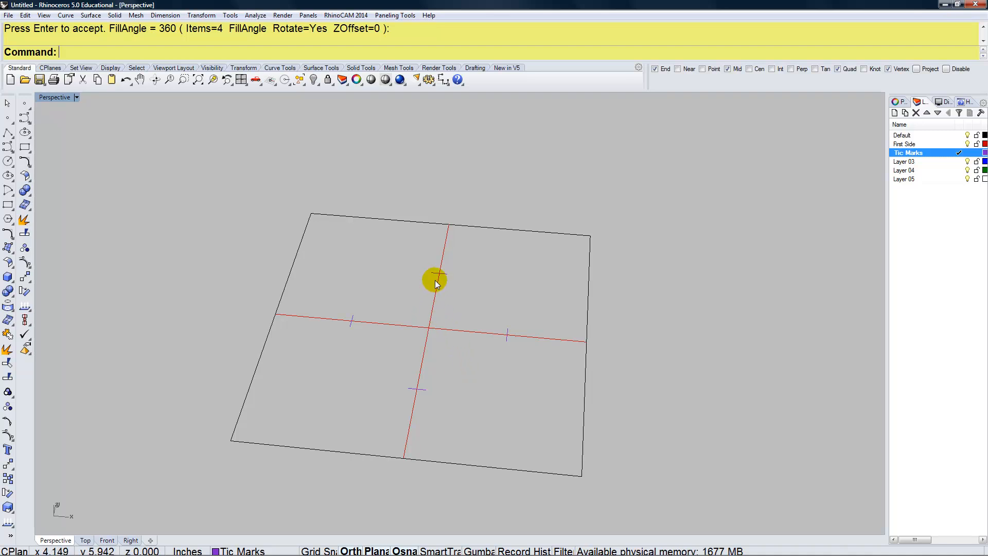
Trim away the inner portions of the two crossing red lines, using the four tick marks as cutting objects
drag(333, 410, 522, 262)
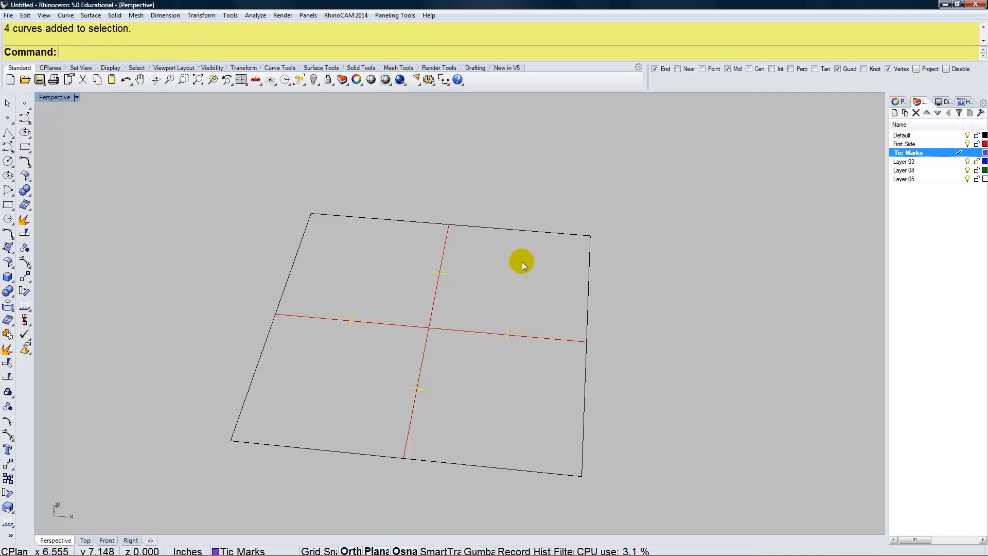
key(Return)
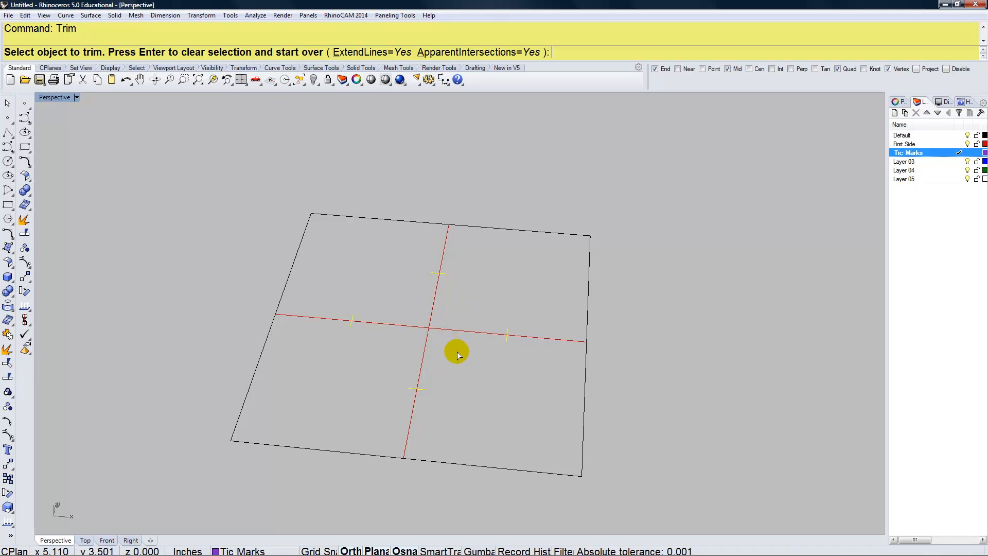
drag(458, 354, 414, 317)
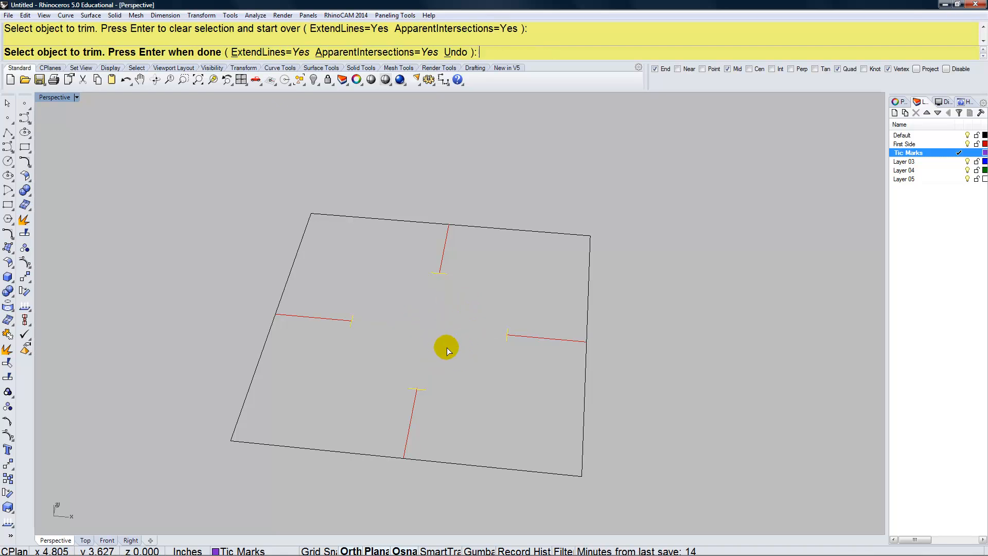
key(Return)
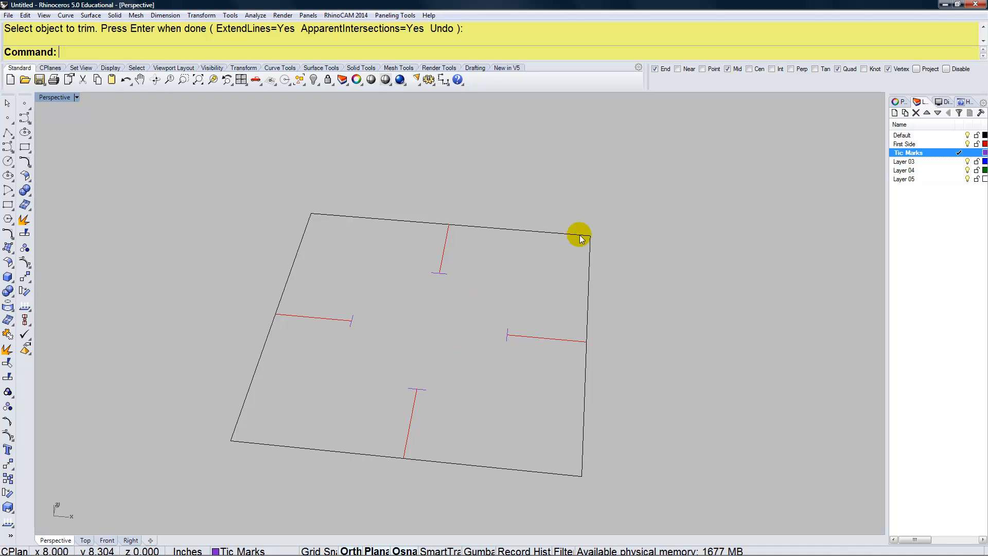
Make First Side the current layer and draw both diagonals of the square from corner to corner
double_click(930, 145)
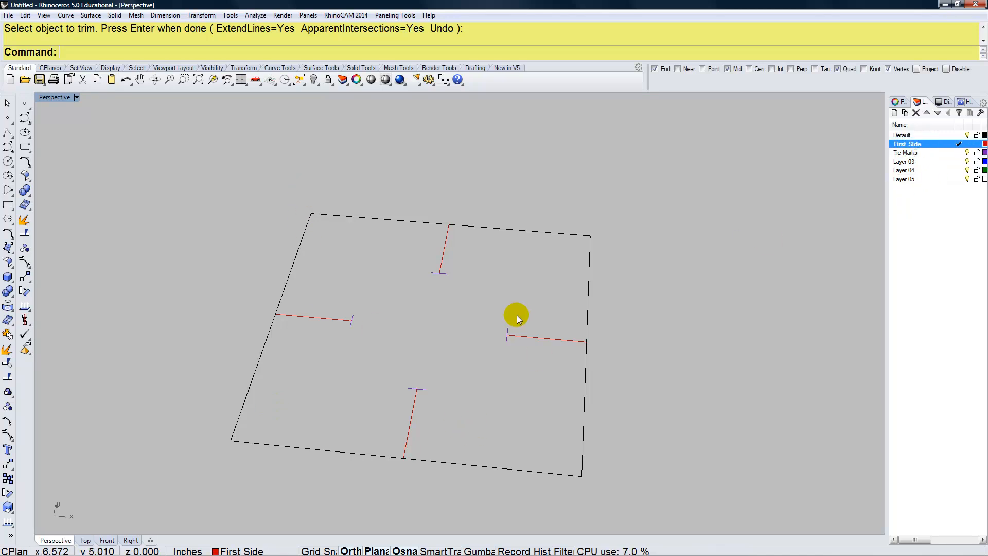
text(Line)
key(Return)
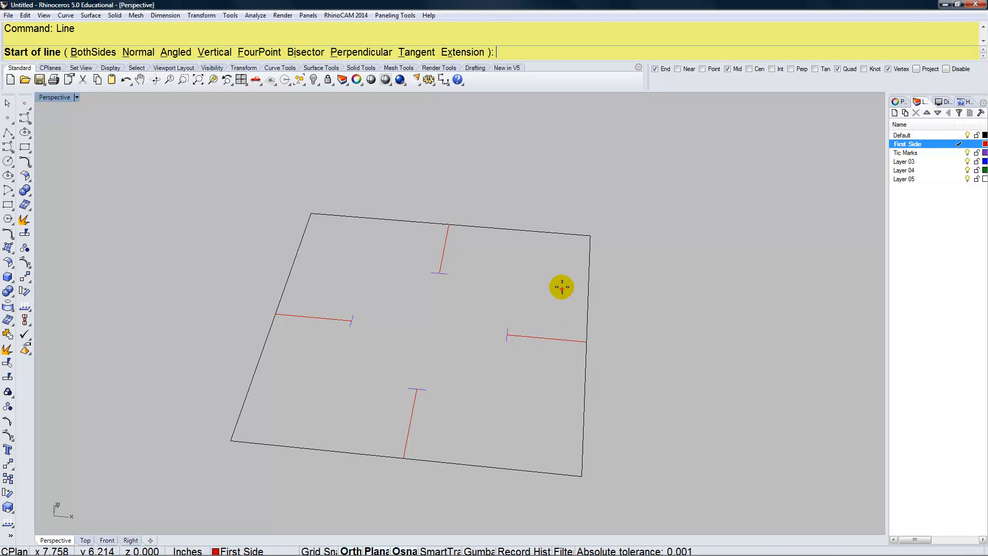
click(587, 238)
click(232, 440)
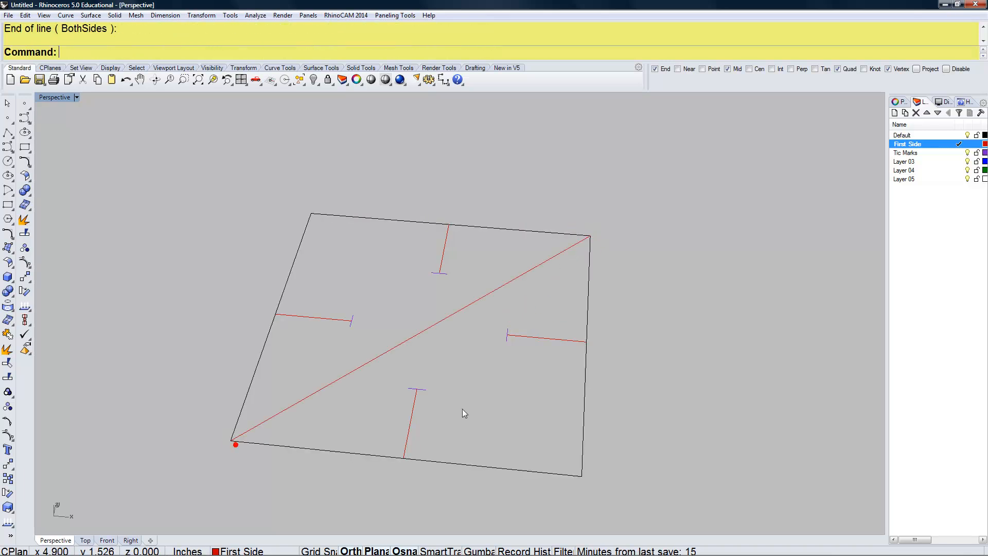
right_click(502, 407)
click(582, 475)
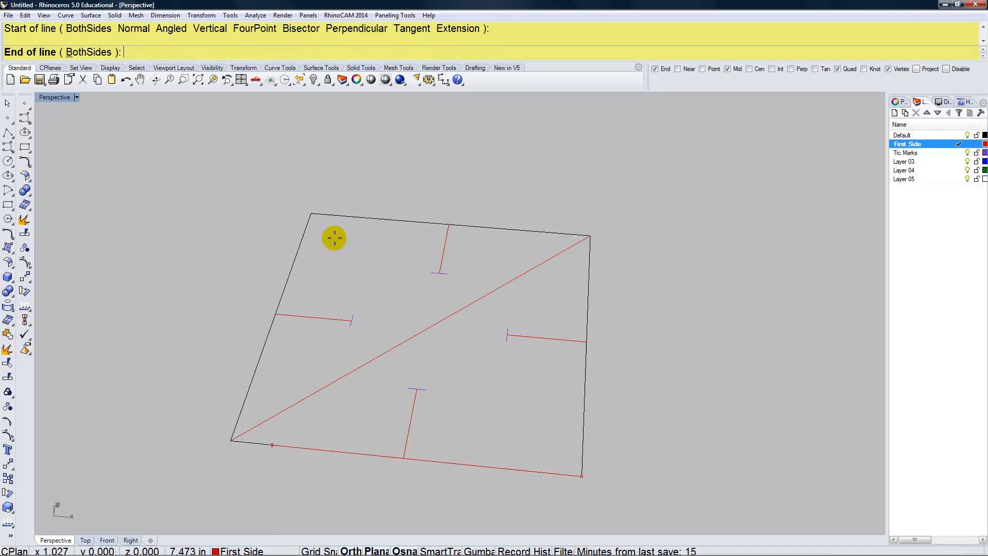
click(312, 213)
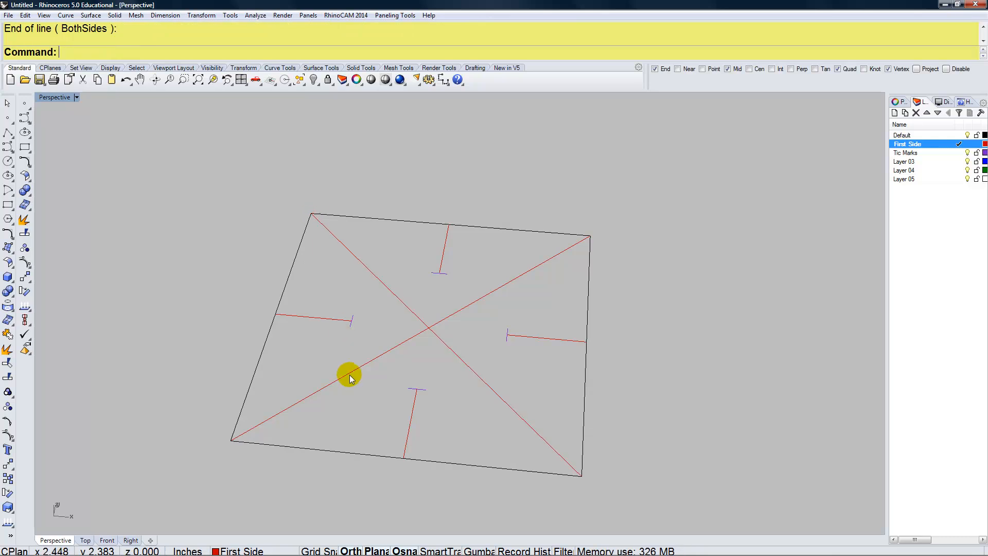
Make Layer 03 the current layer and rename it Second side
double_click(902, 163)
click(901, 162)
drag(916, 161, 885, 167)
text(Seco)
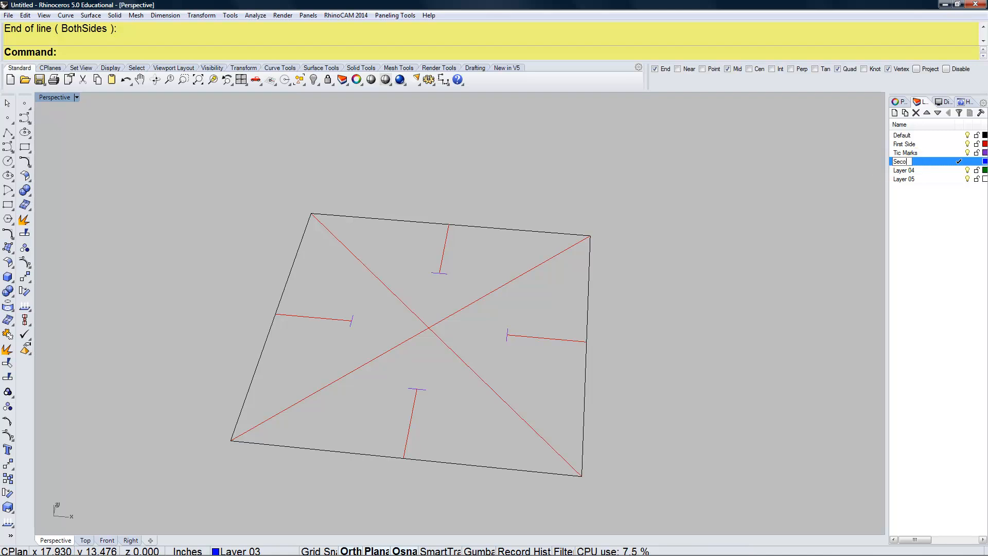
text(nd side)
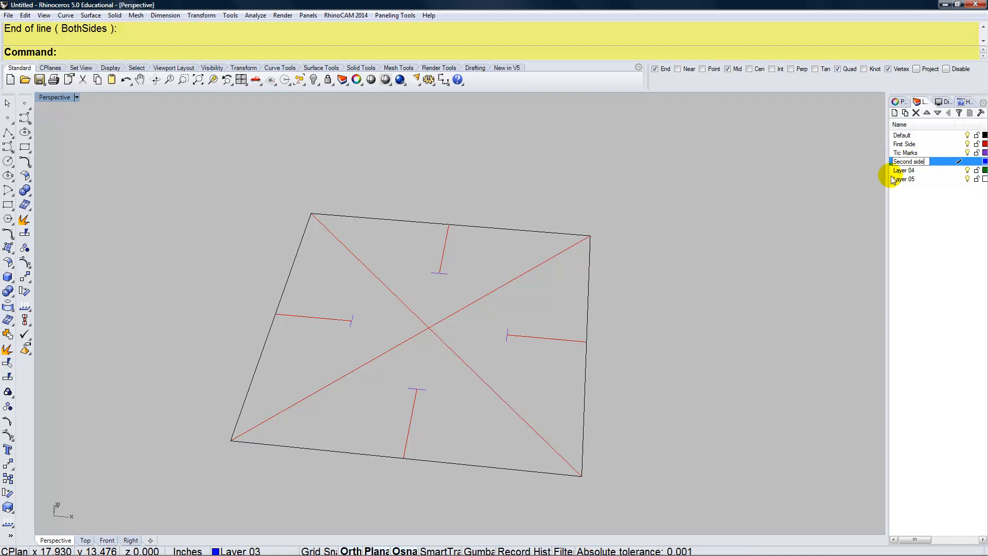
click(908, 228)
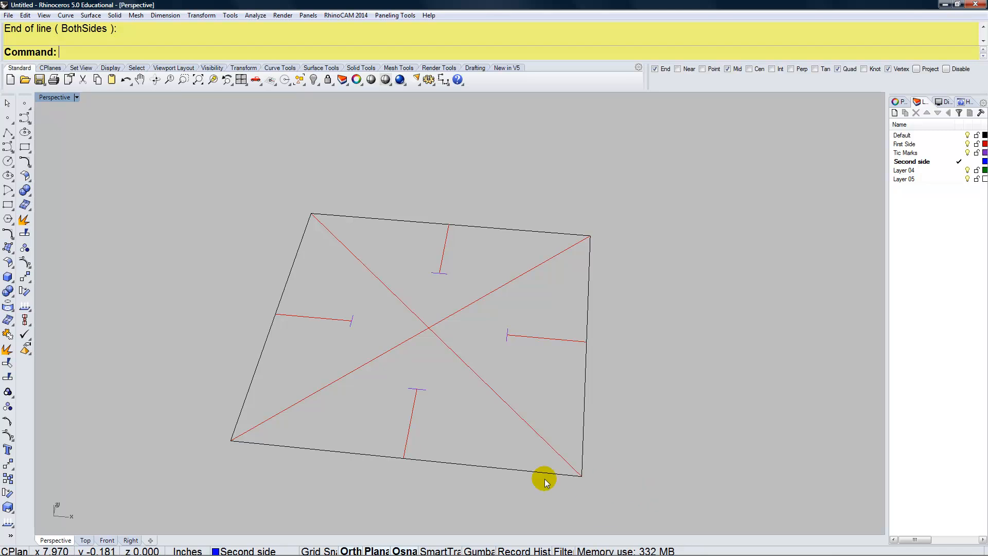
Copy the square outline 9 inches in the positive X direction, beside the original
click(525, 469)
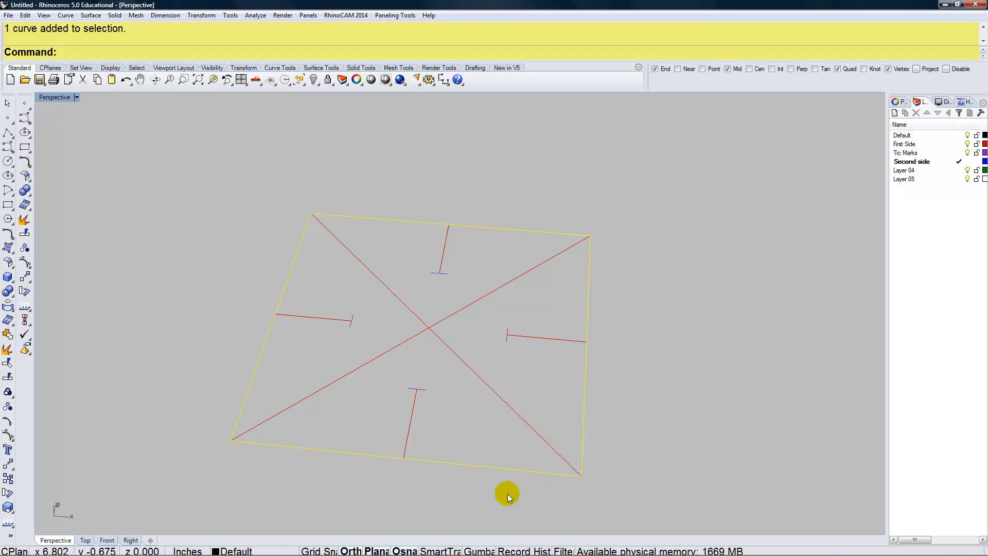
text(cop)
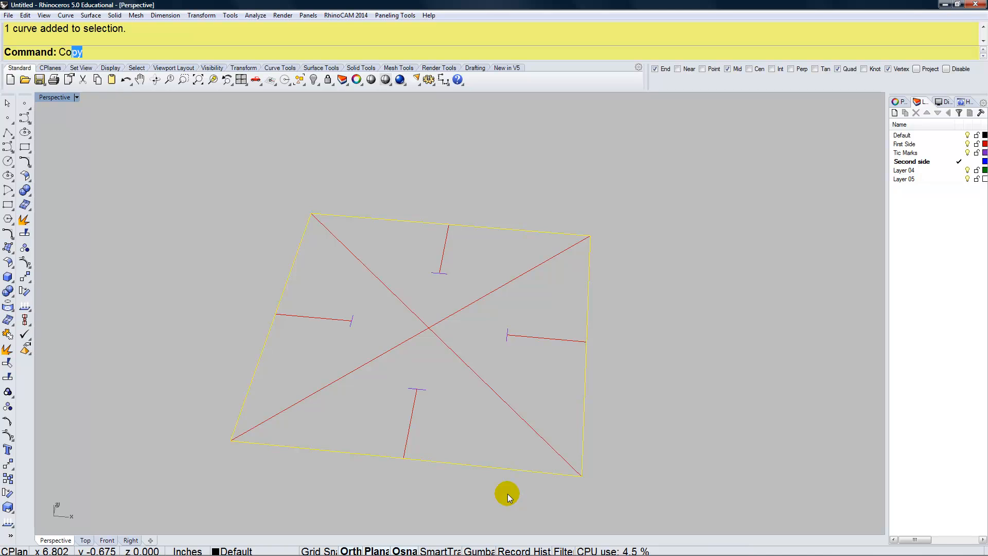
key(Return)
click(380, 194)
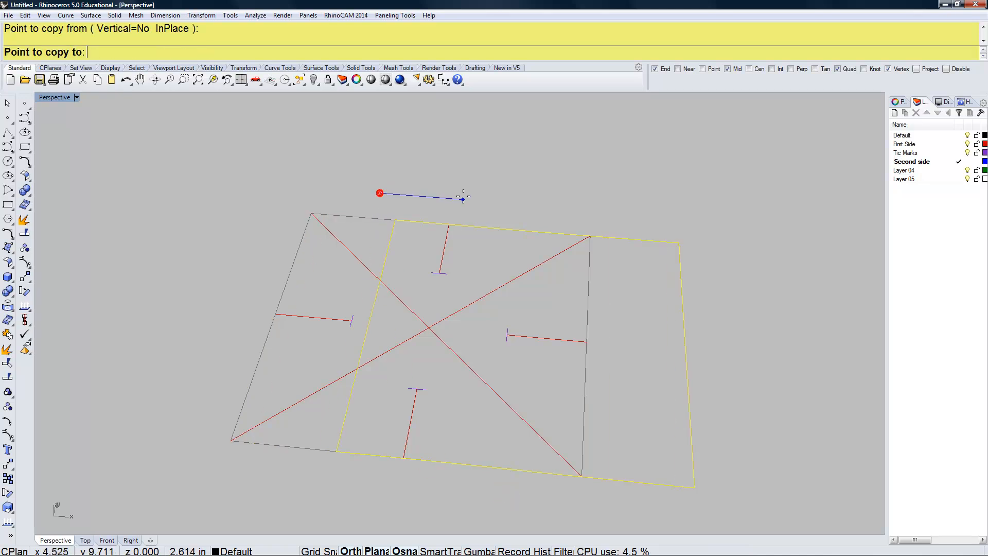
text(9)
key(Return)
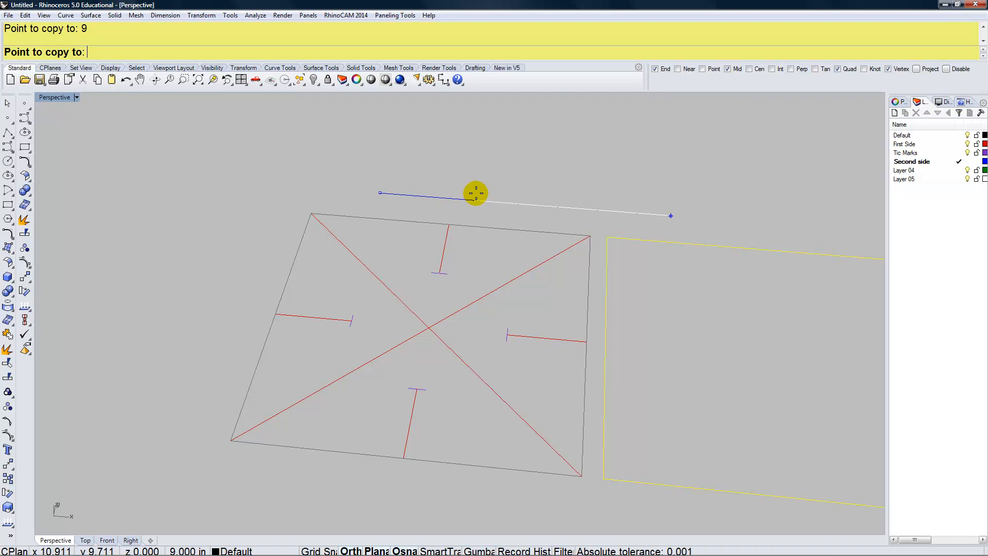
click(463, 196)
key(Return)
shift+right_drag(734, 378, 552, 356)
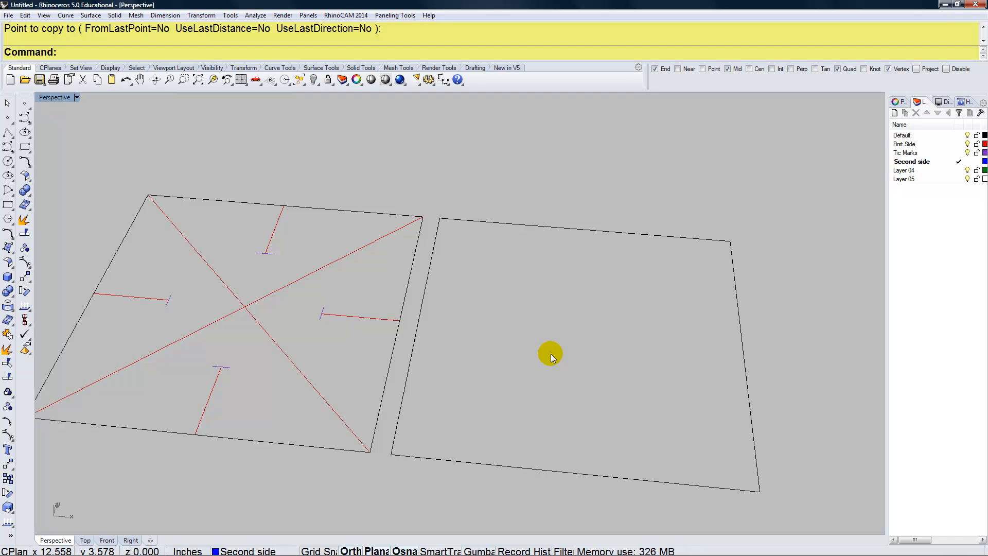
shift+right_drag(249, 357, 284, 356)
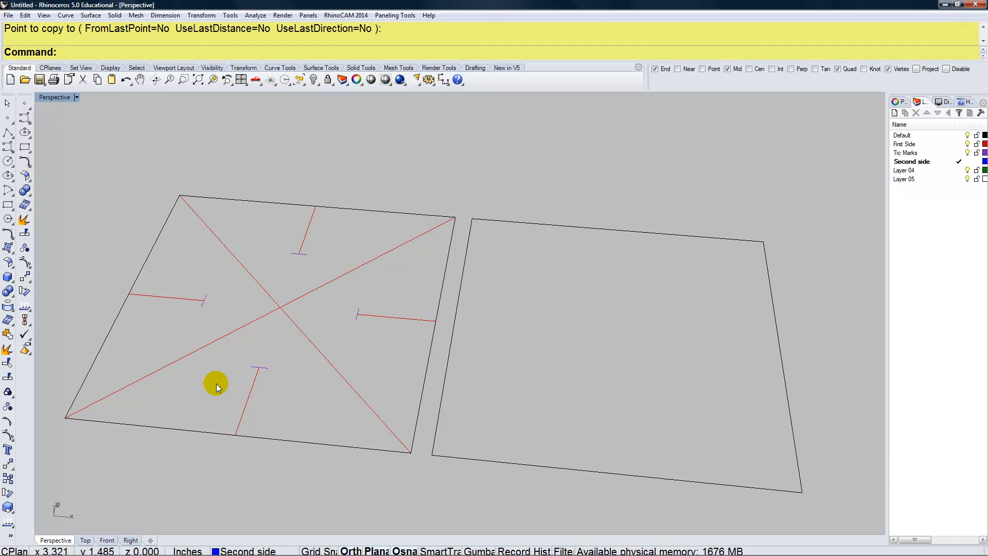
Copy the four tick marks from the first square to the second, using the squares' matching upper-right corners as reference points
drag(164, 382, 379, 244)
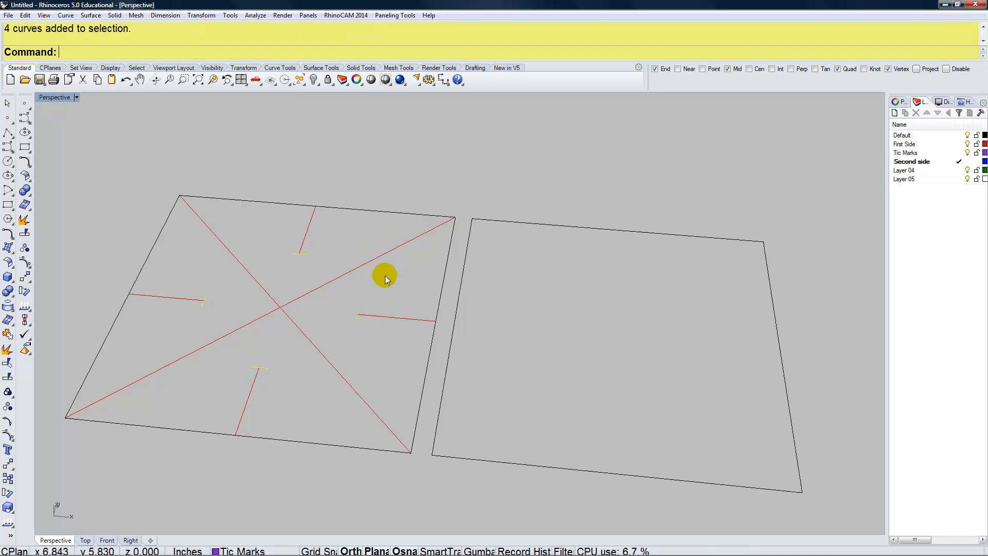
text(Copy)
key(Return)
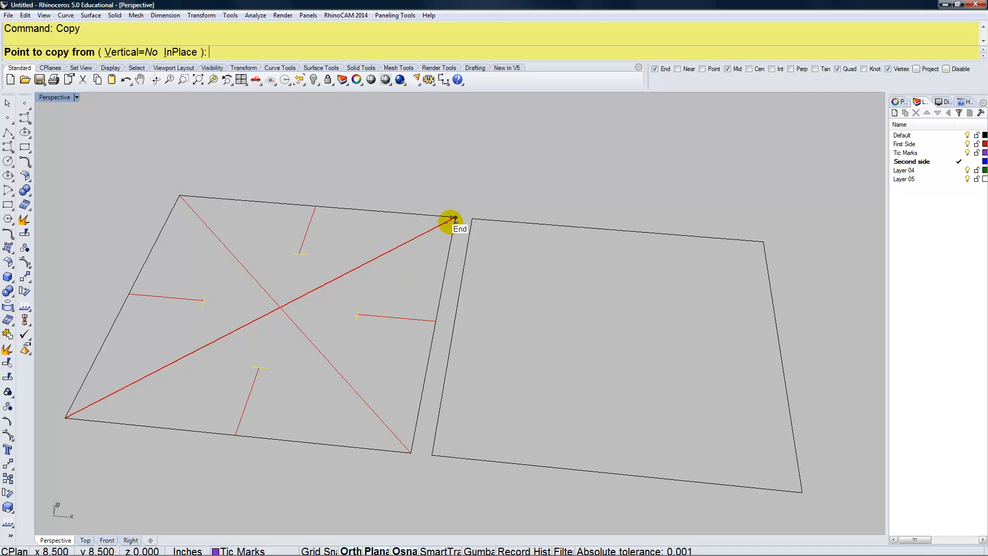
click(449, 220)
click(764, 242)
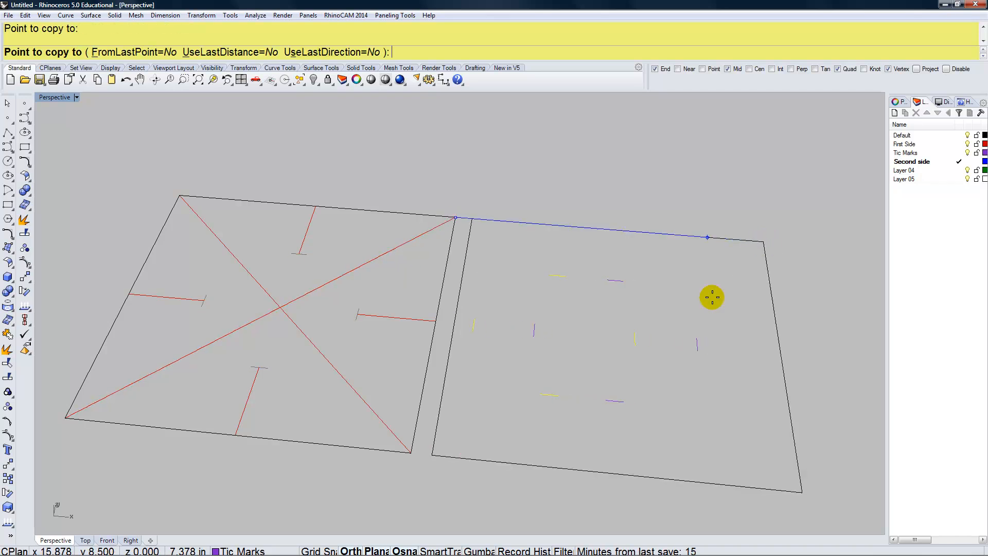
key(Return)
Draw lines from the midpoint of the second square's left tick mark to its lower-left and upper-left corners
text(Line)
key(Return)
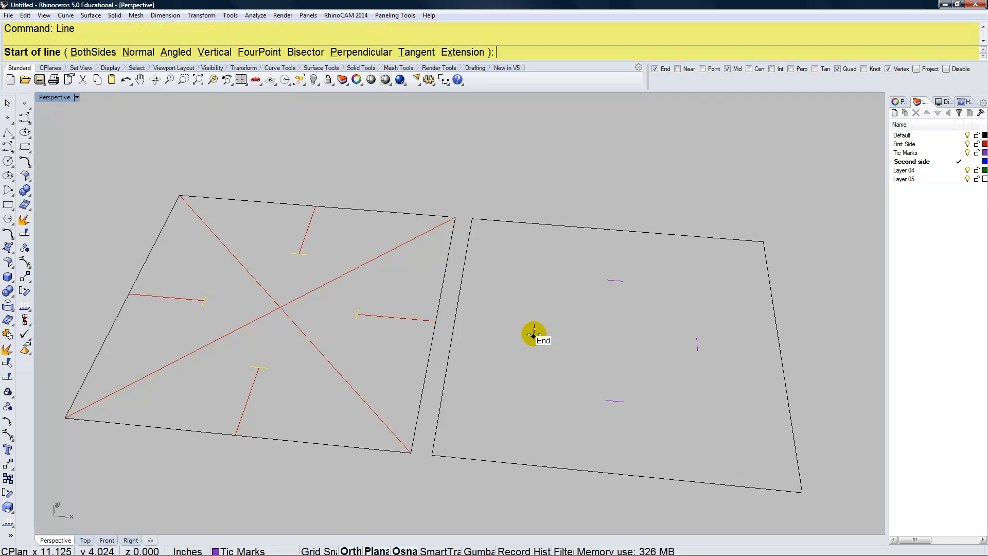
click(534, 330)
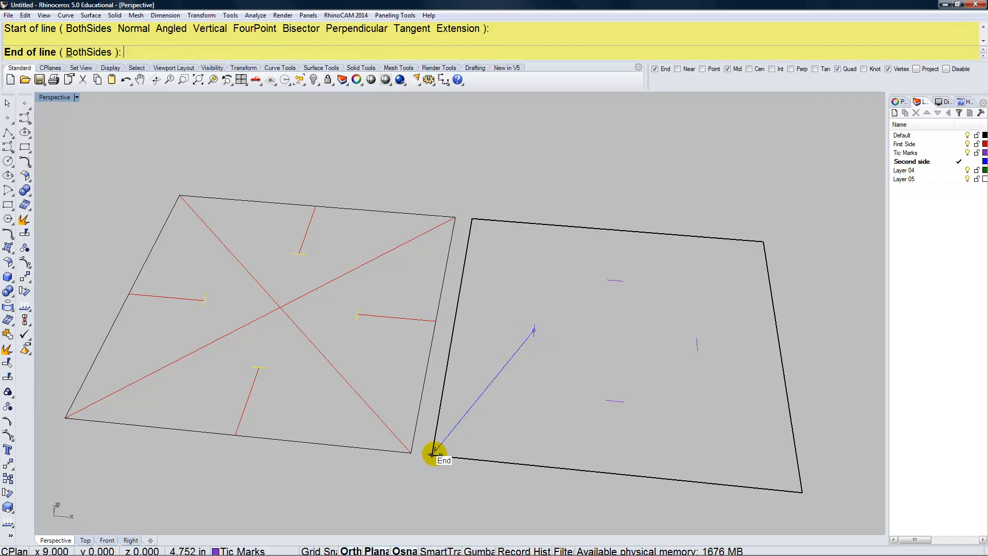
click(433, 455)
right_drag(523, 340, 530, 334)
right_click(523, 331)
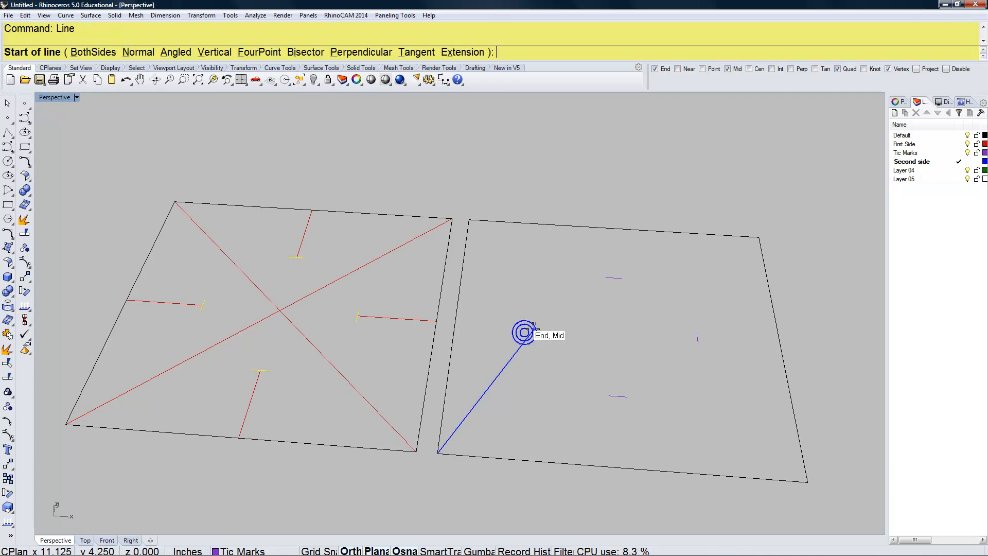
click(534, 331)
click(470, 221)
Draw lines from the midpoint of the second square's lower tick mark to its lower-left and lower-right corners
right_drag(471, 222, 587, 311)
right_click(563, 424)
click(597, 425)
click(409, 459)
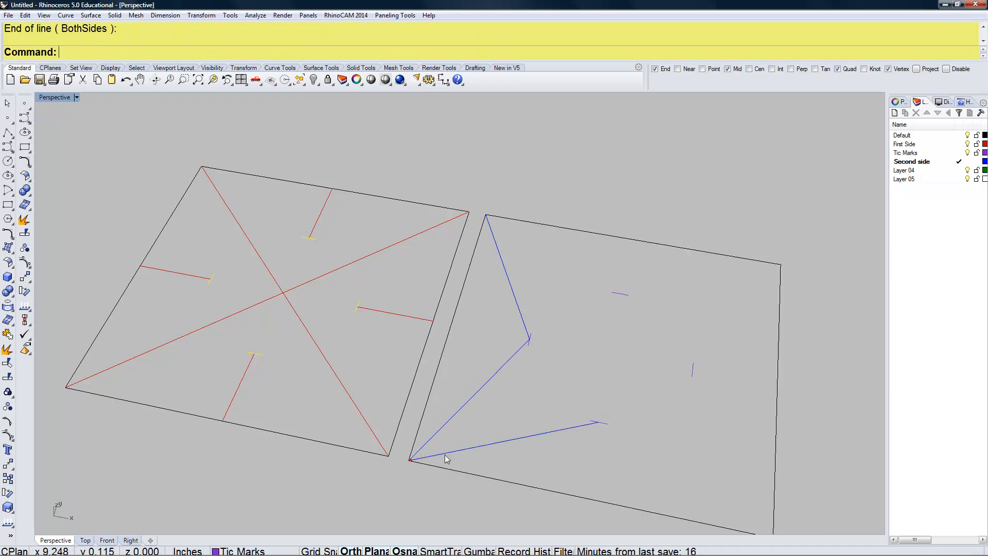
right_click(597, 425)
click(598, 423)
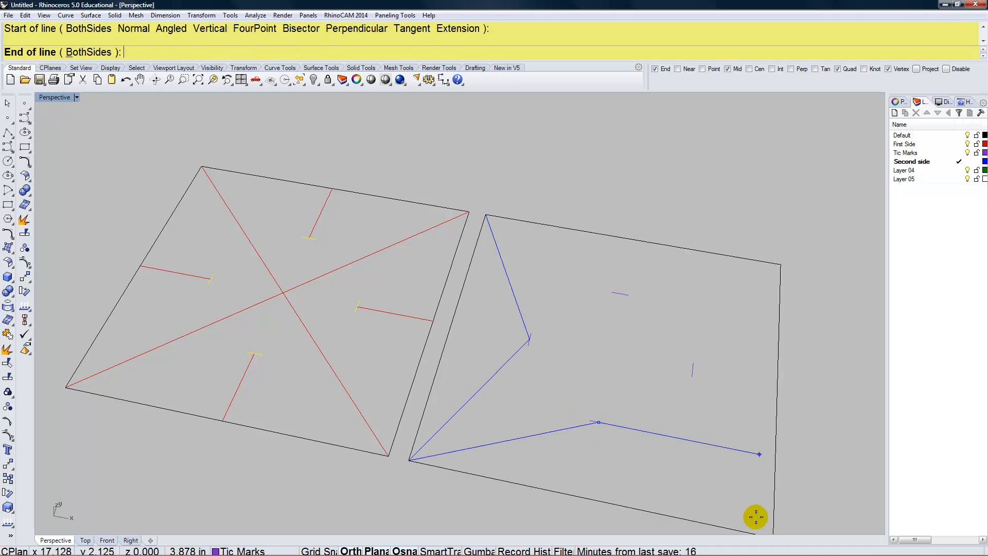
shift+right_drag(739, 500, 716, 451)
click(744, 475)
Draw lines from the midpoint of the second square's right tick mark to its lower-right and upper-right corners
right_drag(694, 361, 684, 314)
right_click(669, 313)
click(667, 312)
click(744, 466)
right_click(667, 312)
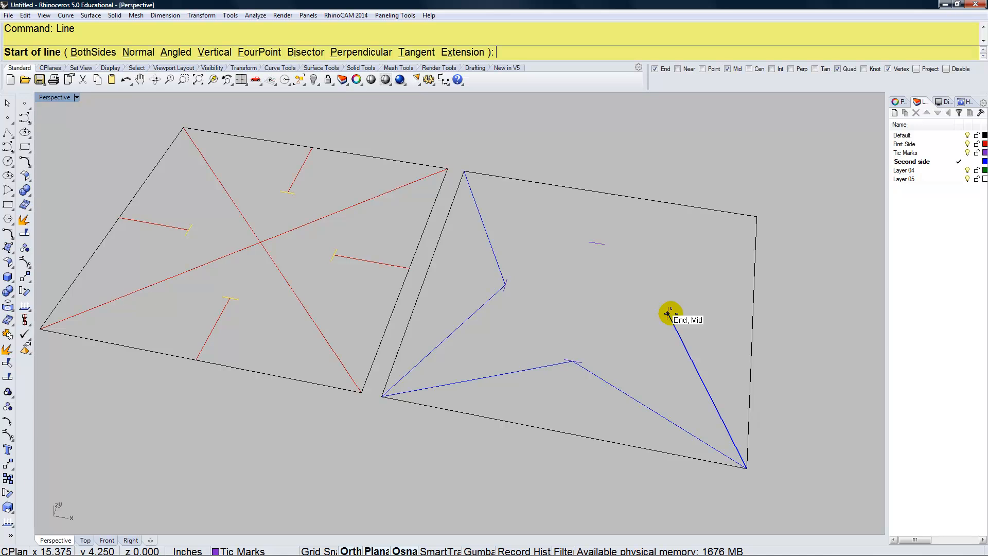
click(669, 312)
click(757, 217)
Draw lines from the midpoint of the second square's upper tick mark to its upper-right and upper-left corners
right_click(623, 229)
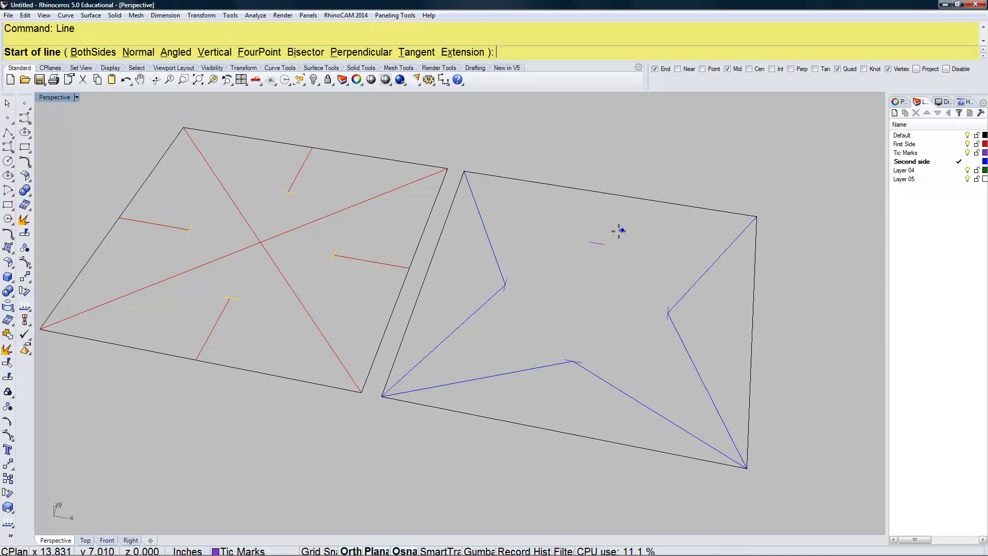
click(597, 242)
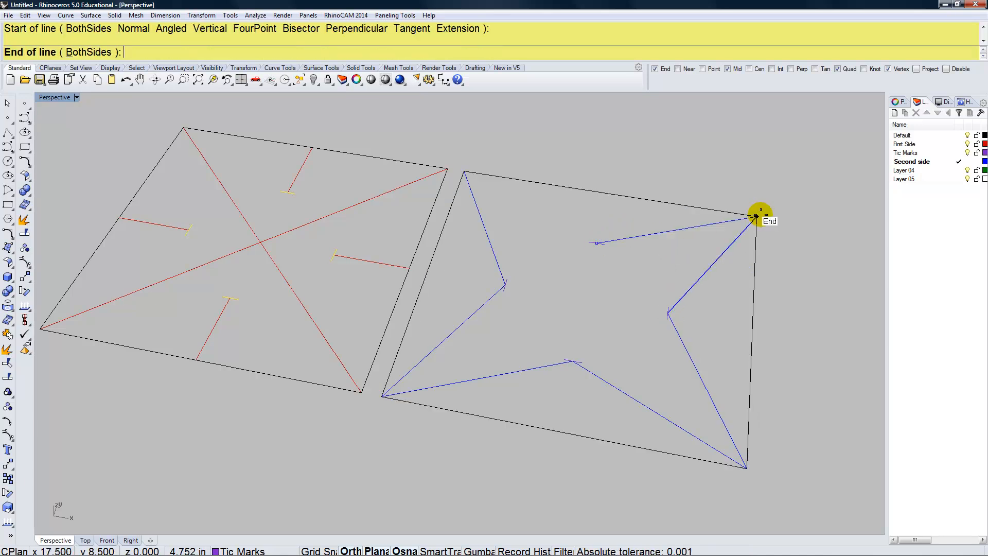
click(757, 217)
right_click(605, 267)
click(598, 242)
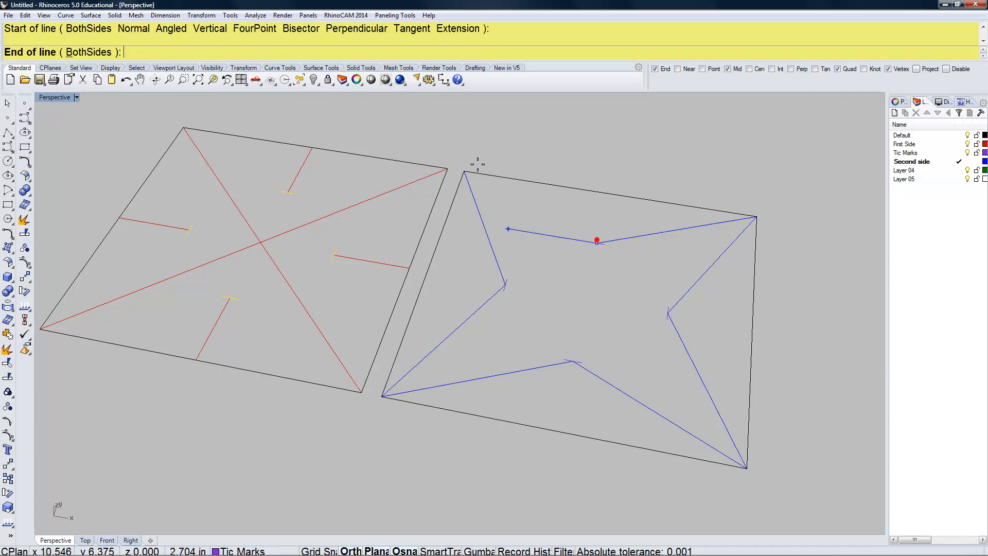
click(462, 170)
Connect the opposite tick marks of the second square with two lines crossing at its centre
click(591, 287)
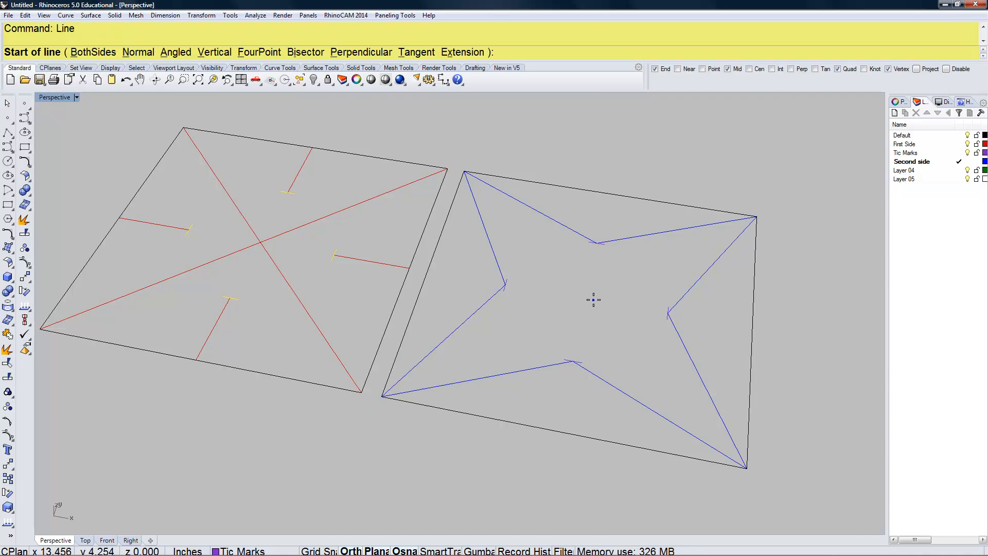
click(661, 314)
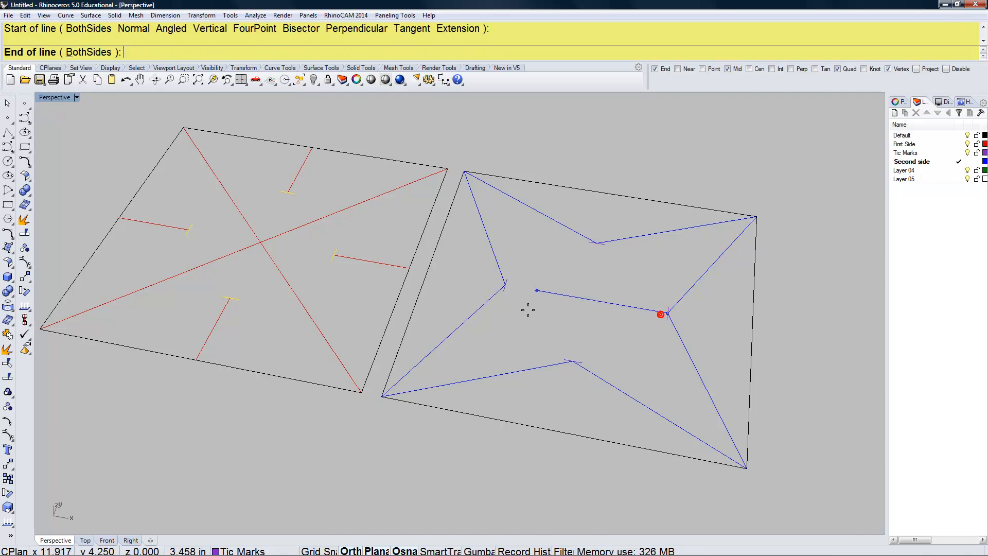
click(506, 284)
right_click(583, 337)
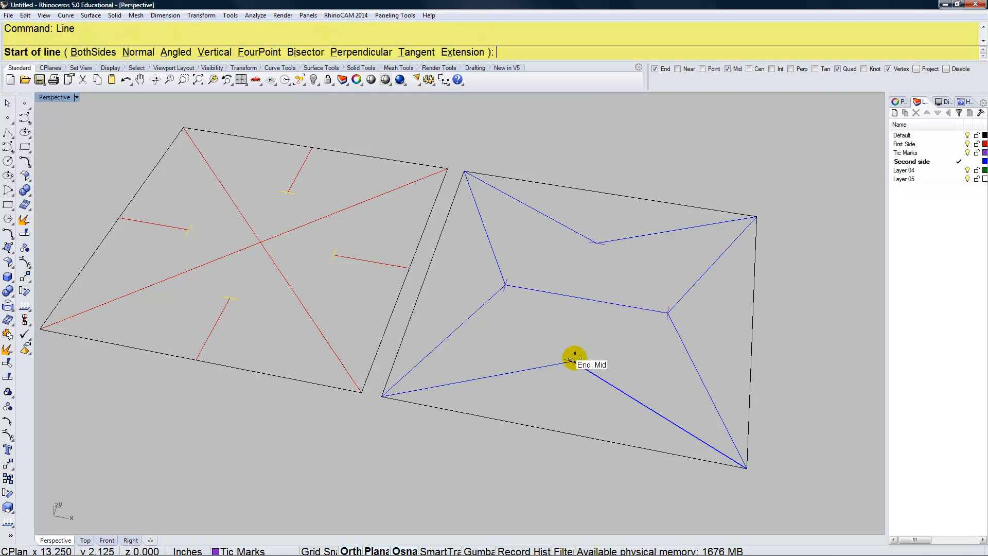
click(575, 360)
click(593, 247)
Move both squares with all their crease lines and tick marks 9 inches in the positive X direction
mouse_move(542, 327)
right_down()
mouse_move(543, 345)
mouse_move(506, 332)
mouse_move(560, 335)
right_up()
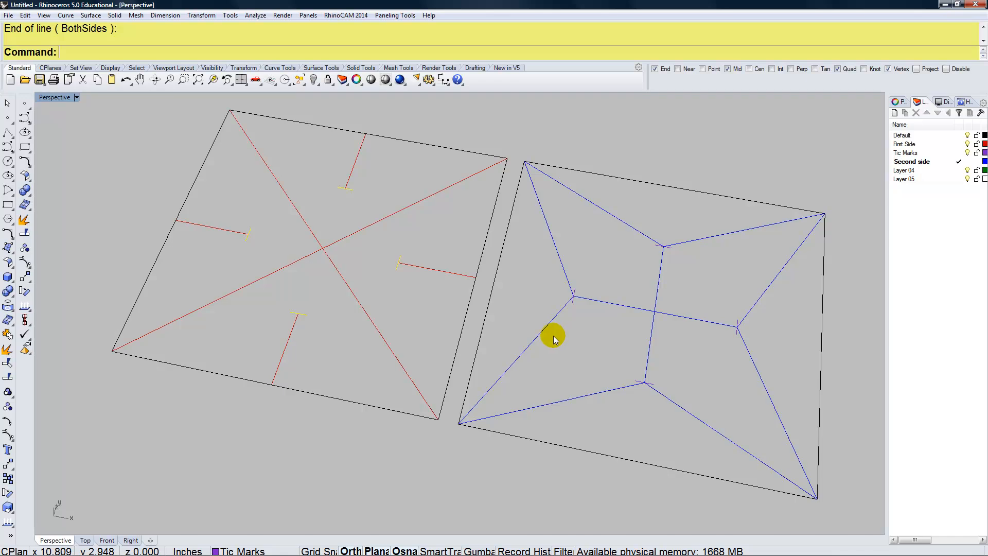
scroll(556, 336, down, 4)
right_drag(559, 313, 549, 382)
drag(771, 457, 270, 188)
drag(270, 189, 259, 192)
text(m)
key(Return)
click(259, 191)
text(9)
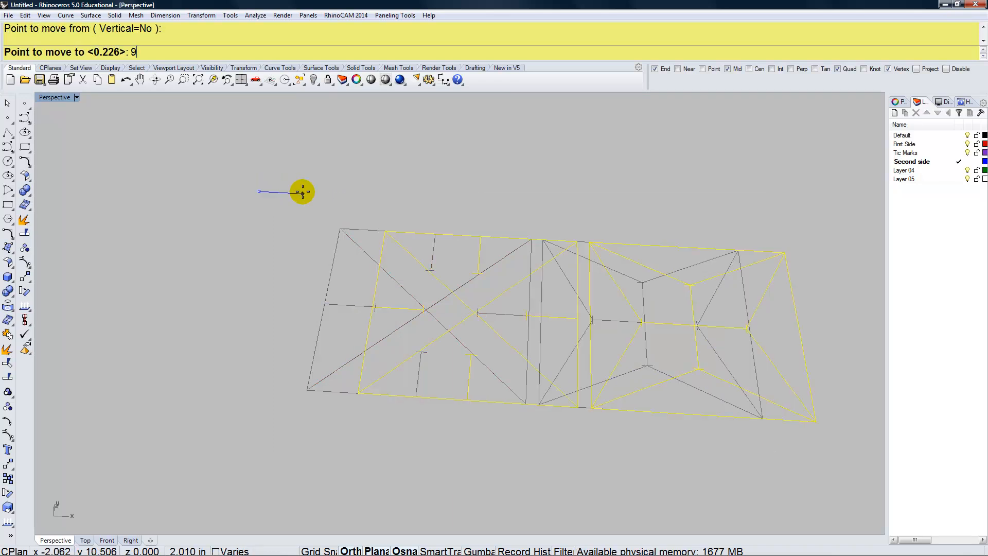
key(Return)
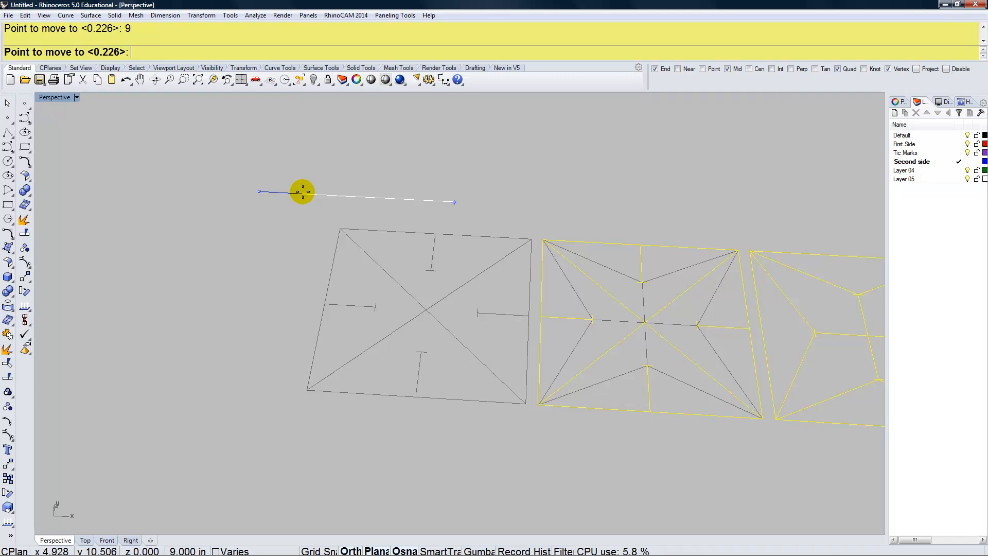
click(303, 192)
click(302, 196)
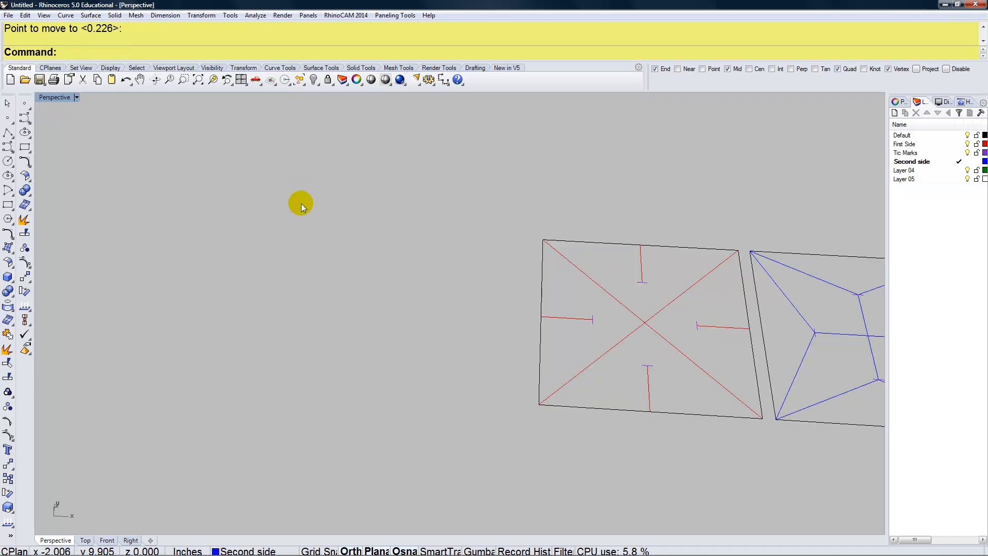
Open Grasshopper and start a new blank definition
text(Grasshopper)
key(Return)
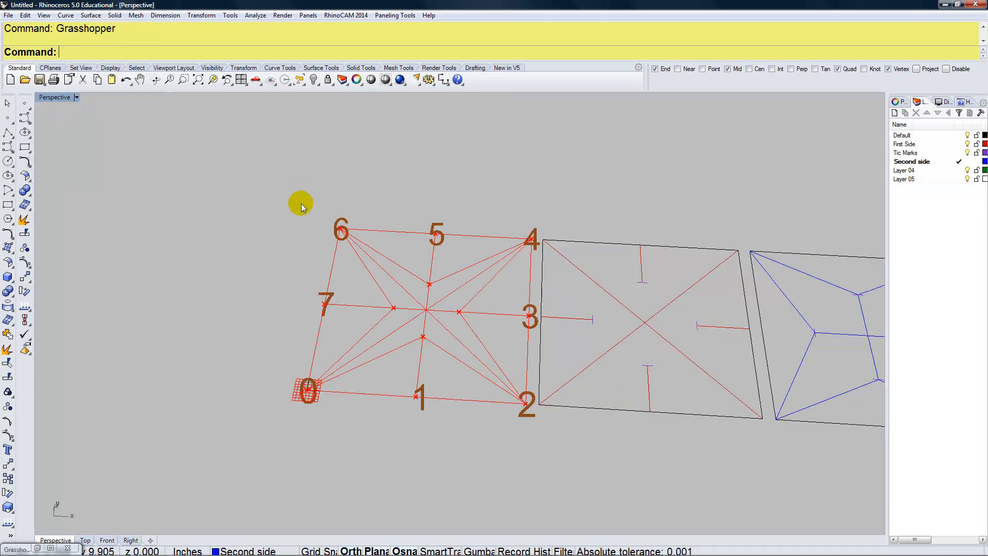
drag(763, 61, 713, 78)
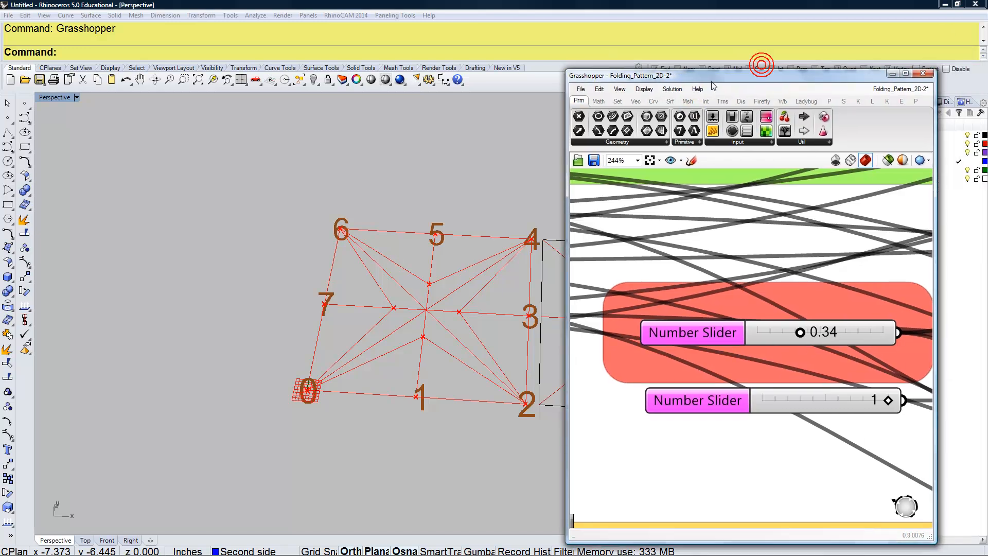
click(580, 89)
click(599, 102)
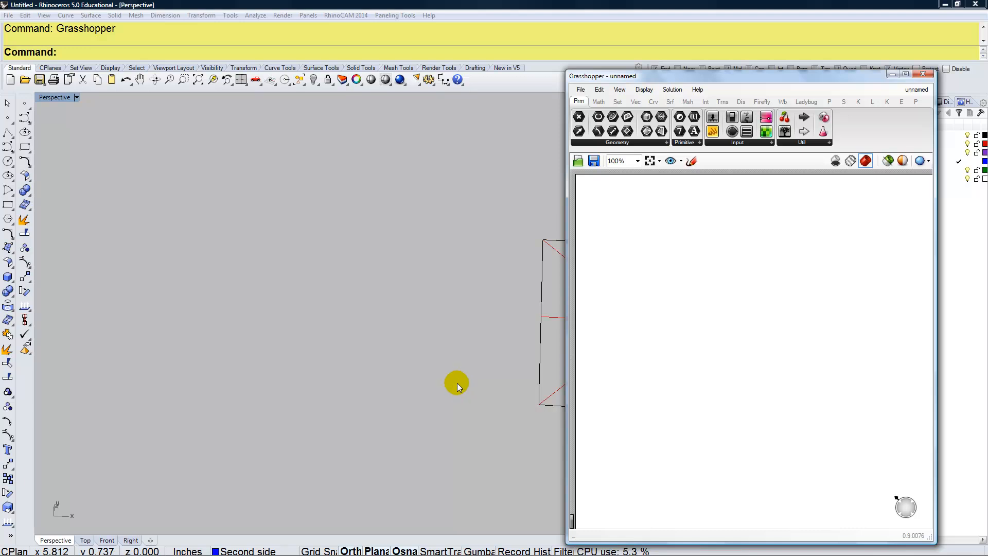
Add a scribble note reading "Create Rectangle" near the upper-left corner of the Grasshopper canvas
right_drag(439, 379, 366, 368)
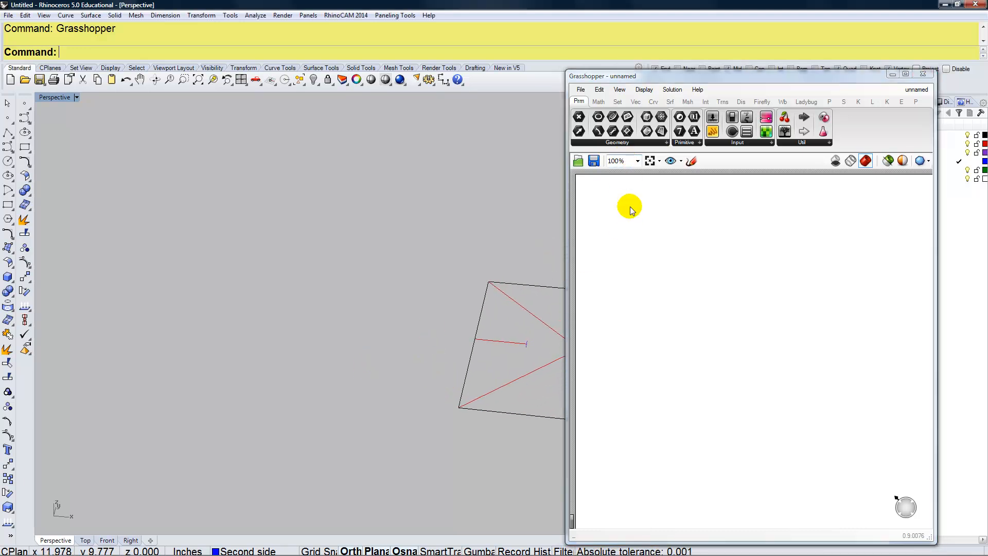
click(822, 140)
click(807, 201)
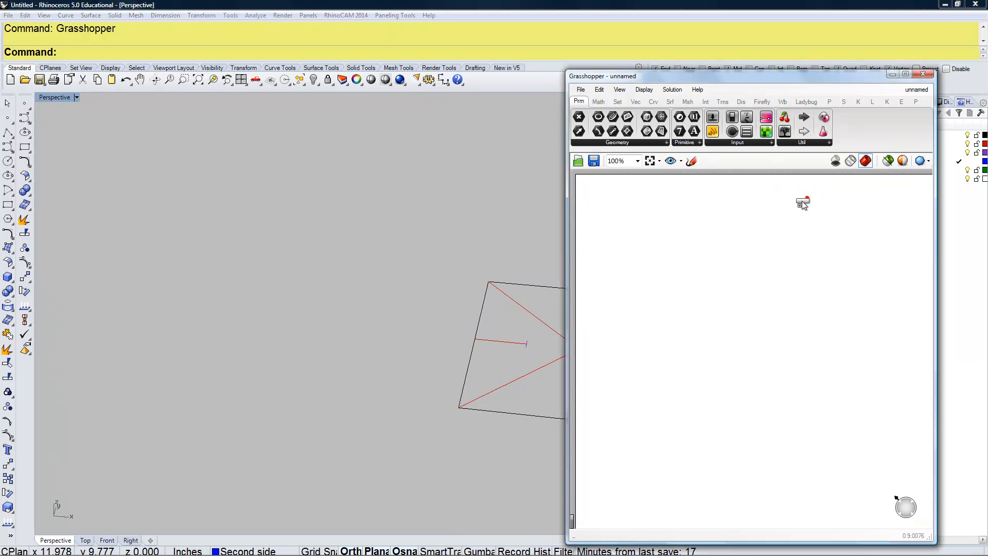
click(652, 203)
click(651, 202)
double_click(652, 201)
drag(668, 151, 581, 142)
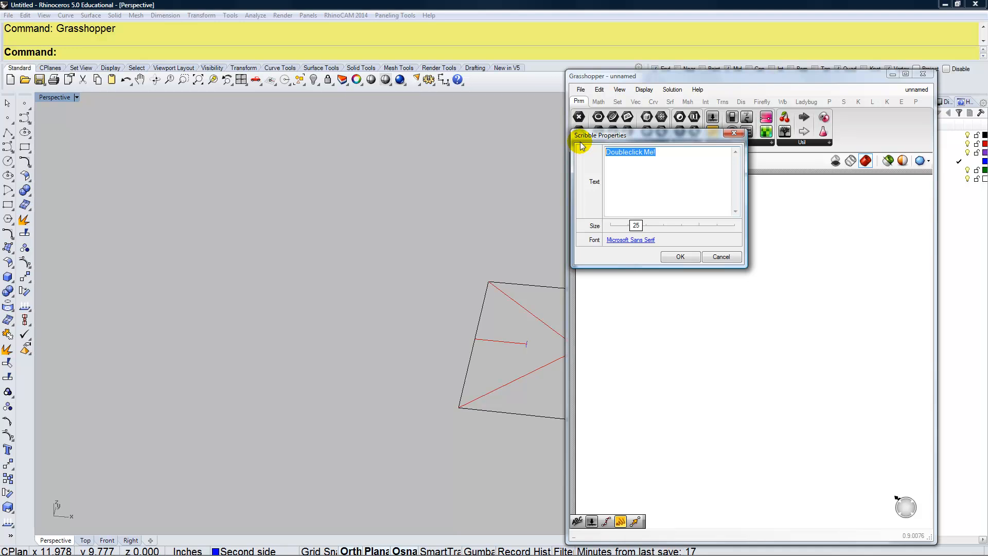
text(Create Rectangle)
click(685, 257)
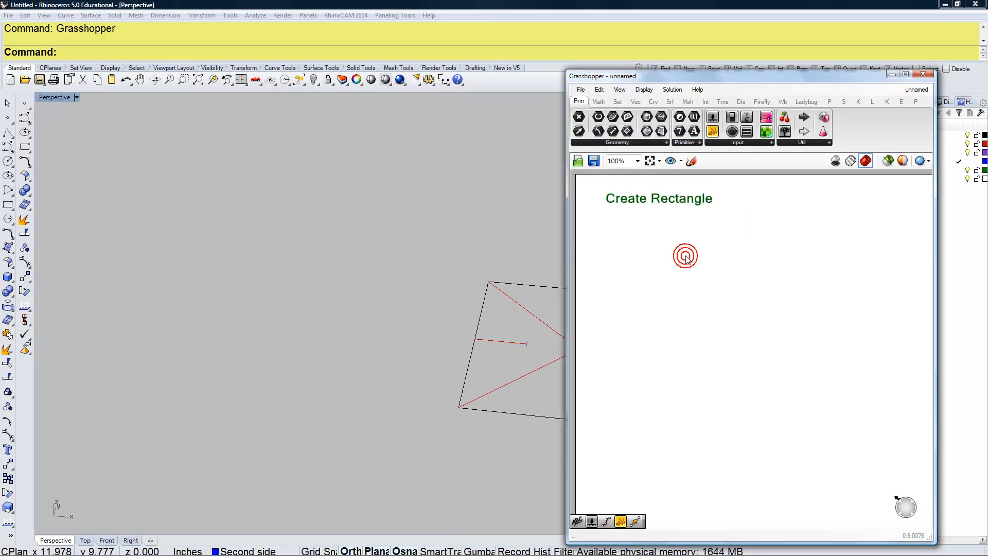
drag(665, 211, 671, 206)
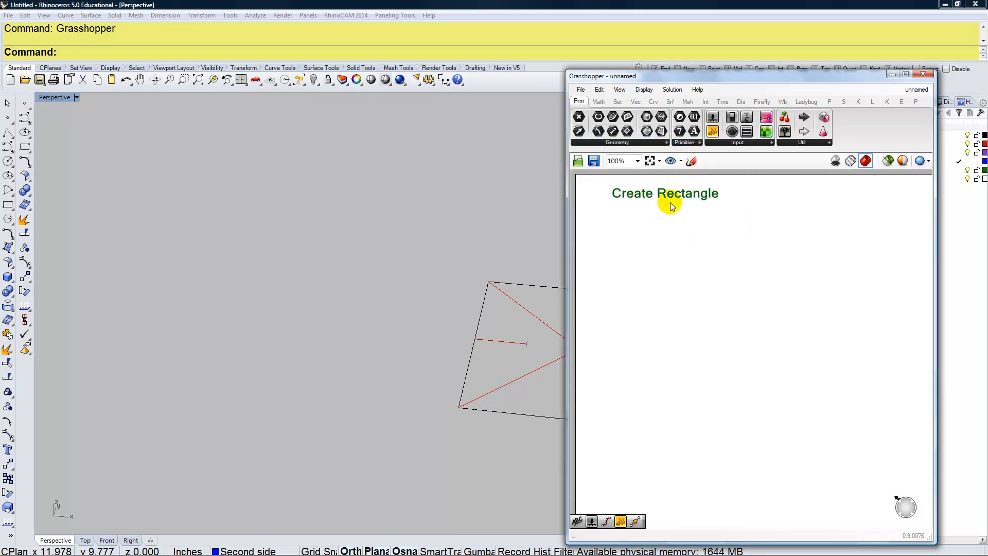
Add a Rectangle component that creates a rectangle on a plane, and place it below the Create Rectangle note
double_click(669, 241)
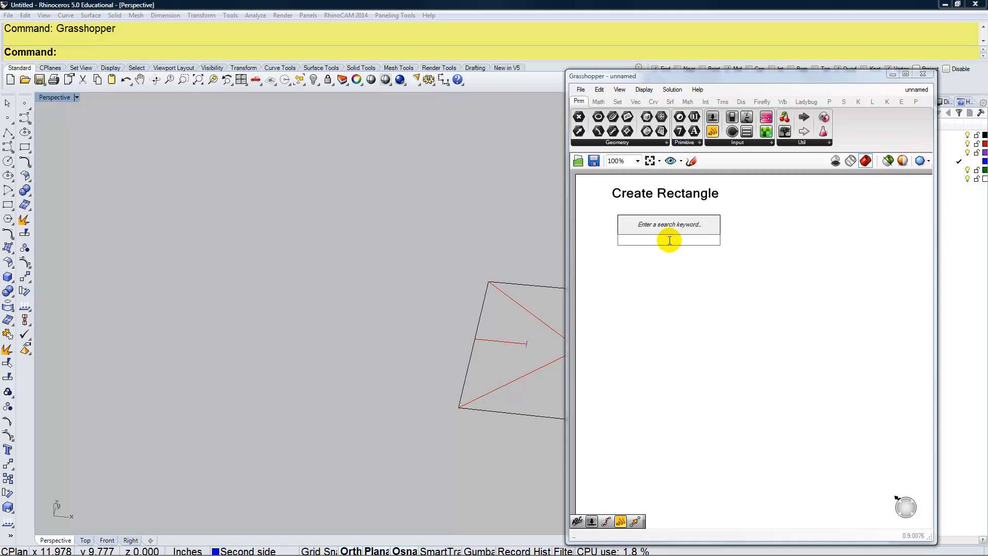
text(rect)
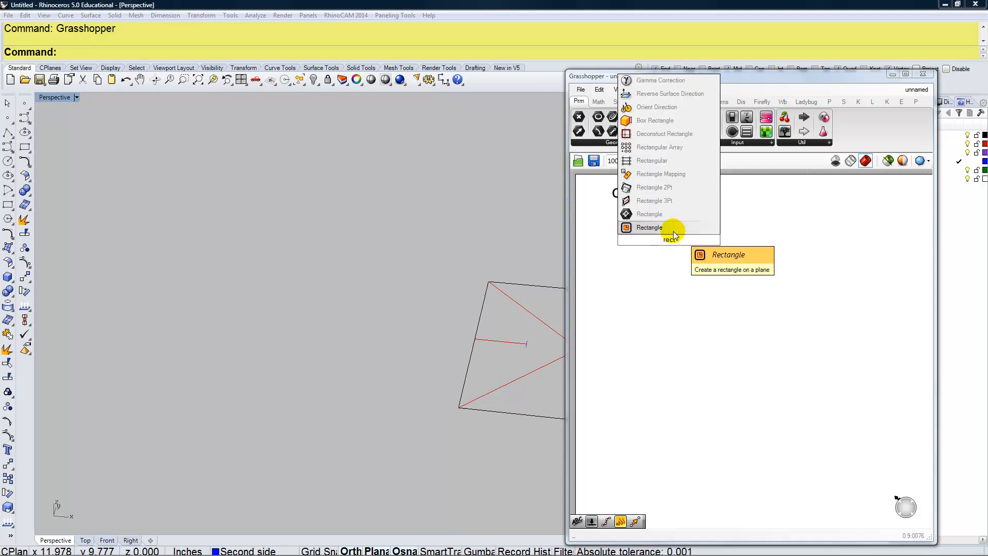
click(644, 227)
drag(715, 224, 739, 230)
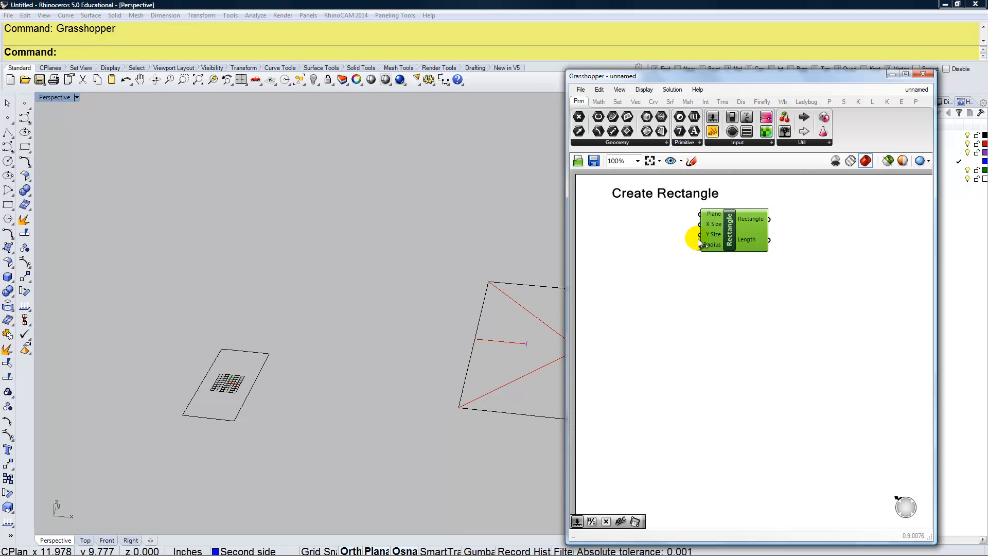
Turn Draw Full Names off and back on to compare the Rectangle component's short and full labels
click(645, 90)
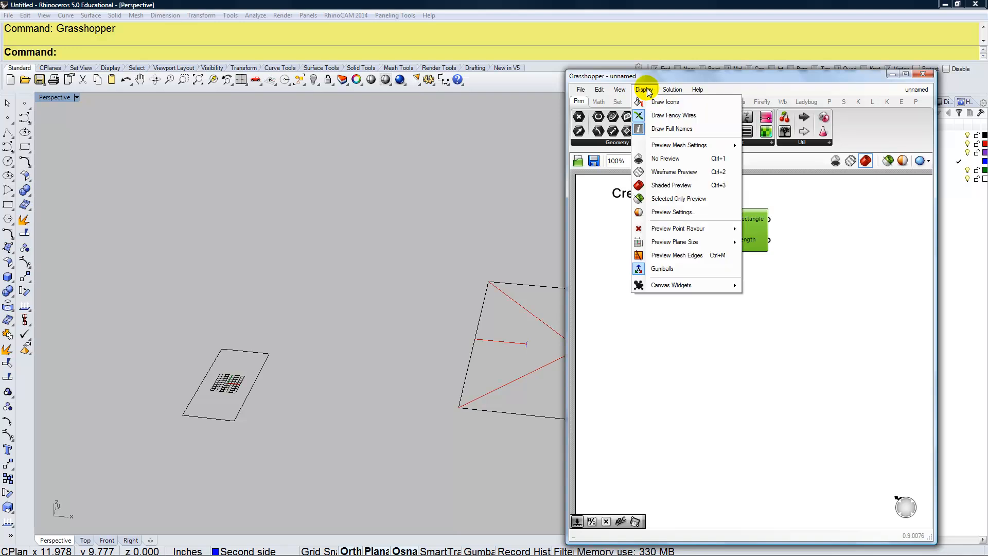
click(665, 129)
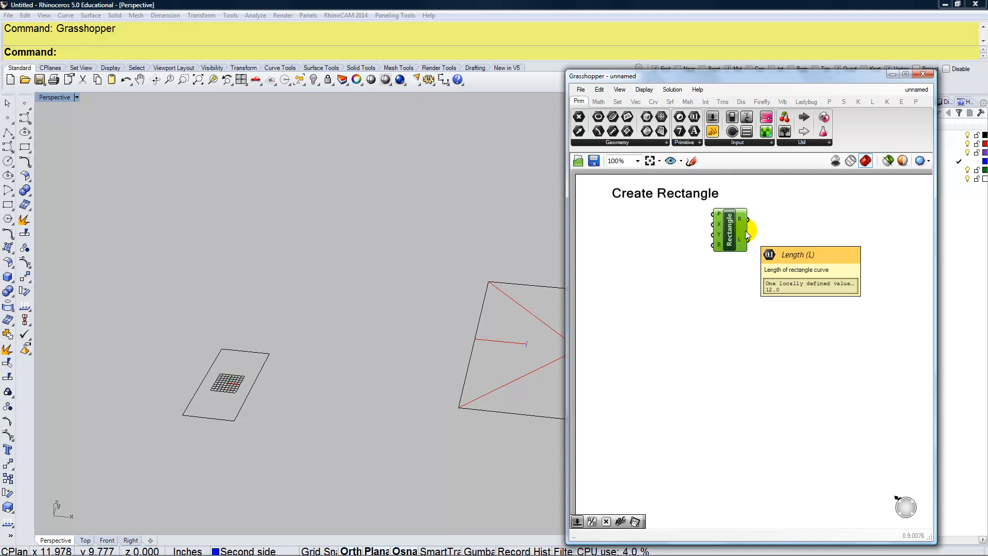
click(642, 90)
mouse_move(680, 148)
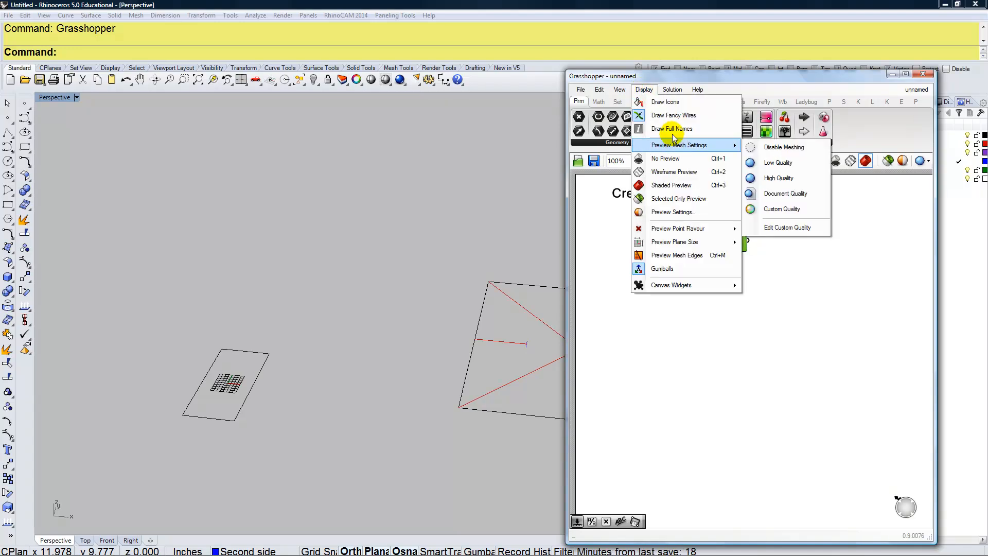
click(670, 128)
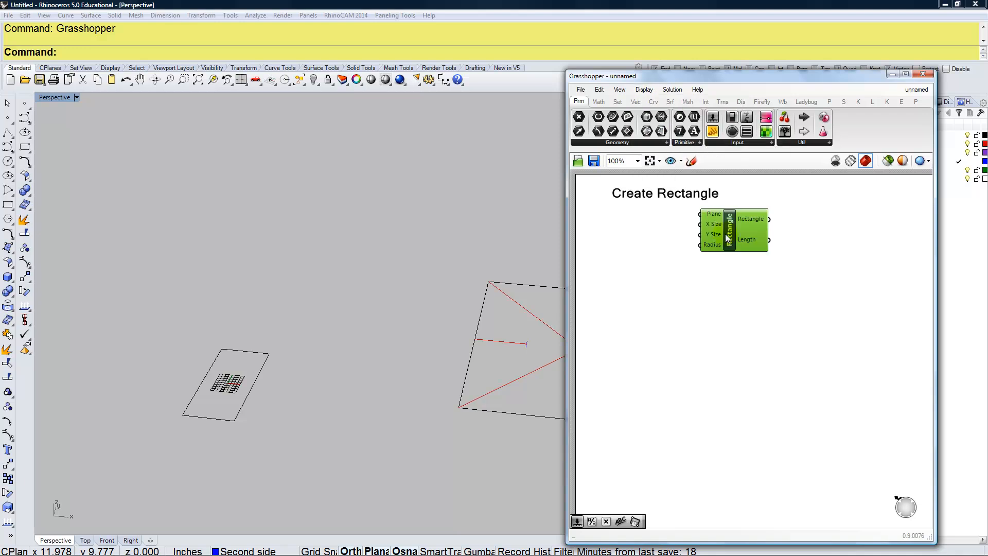
drag(726, 239, 729, 243)
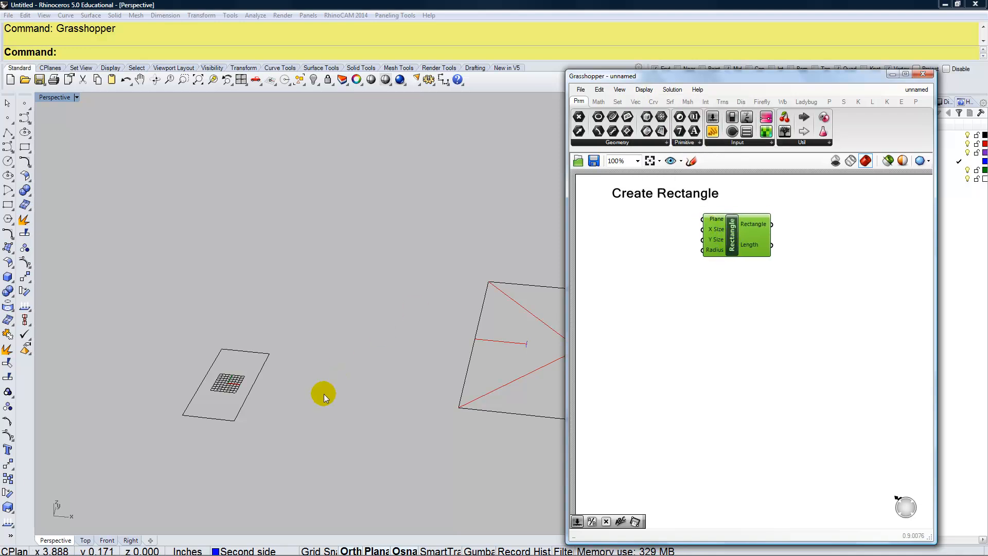
Examine the default rectangle's plane preview and the Preview Plane Size setting in Grasshopper
click(230, 390)
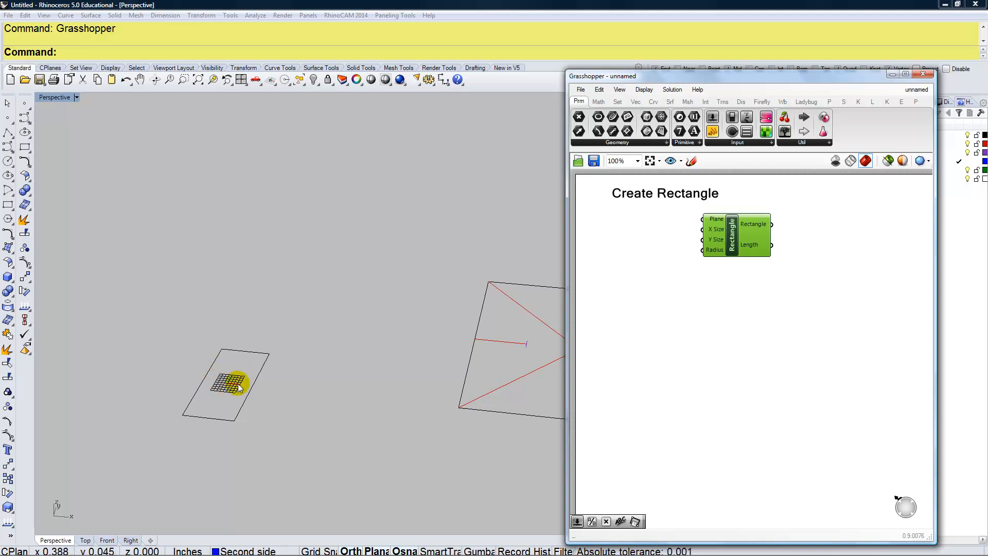
click(643, 89)
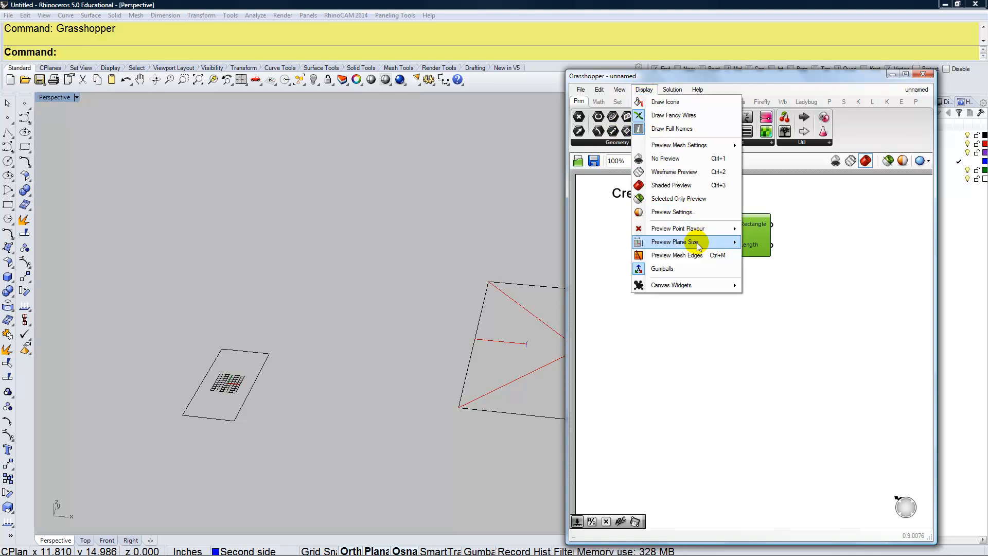
mouse_move(699, 245)
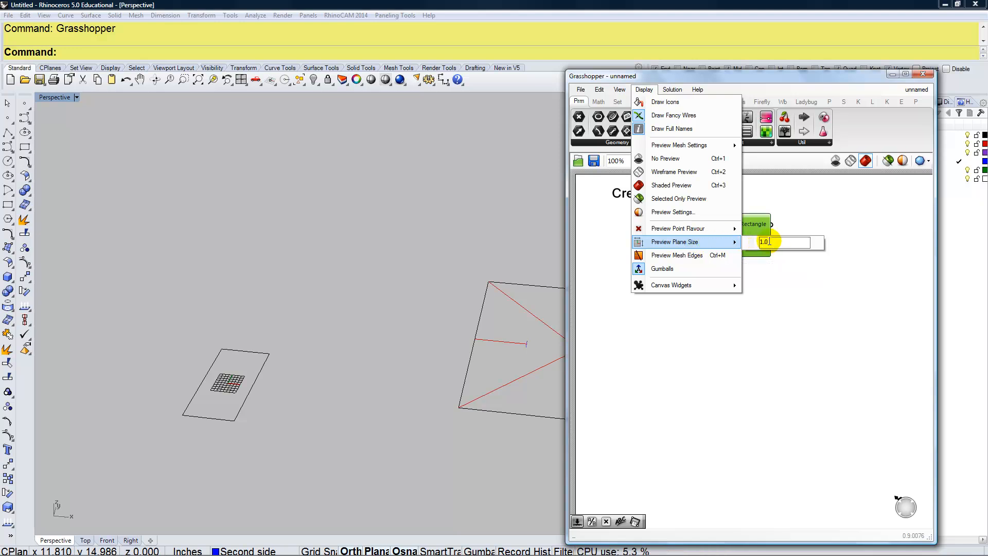
click(800, 226)
Shift the Rectangle component over, add an 8.5 number slider beside it, and wire it to both X Size and Y Size
click(771, 233)
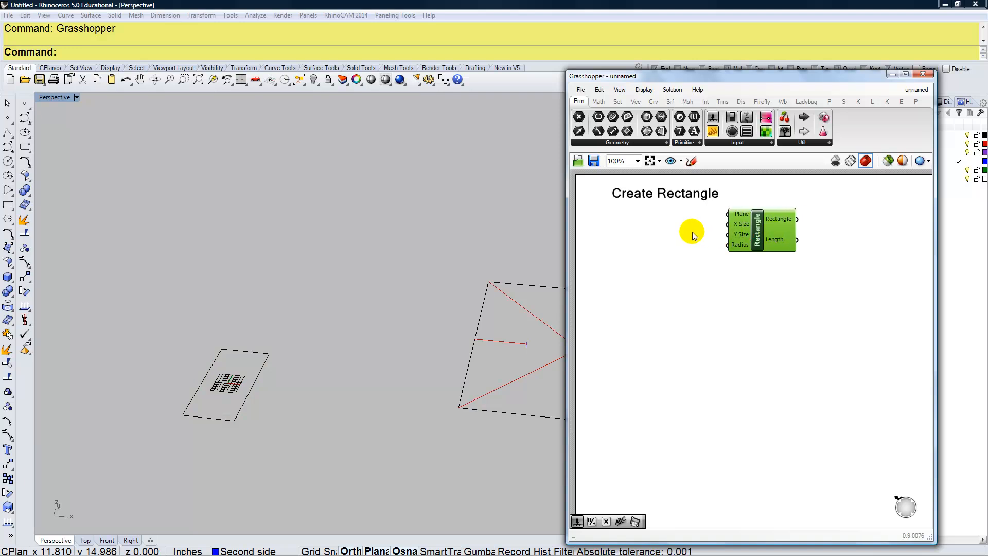
double_click(666, 236)
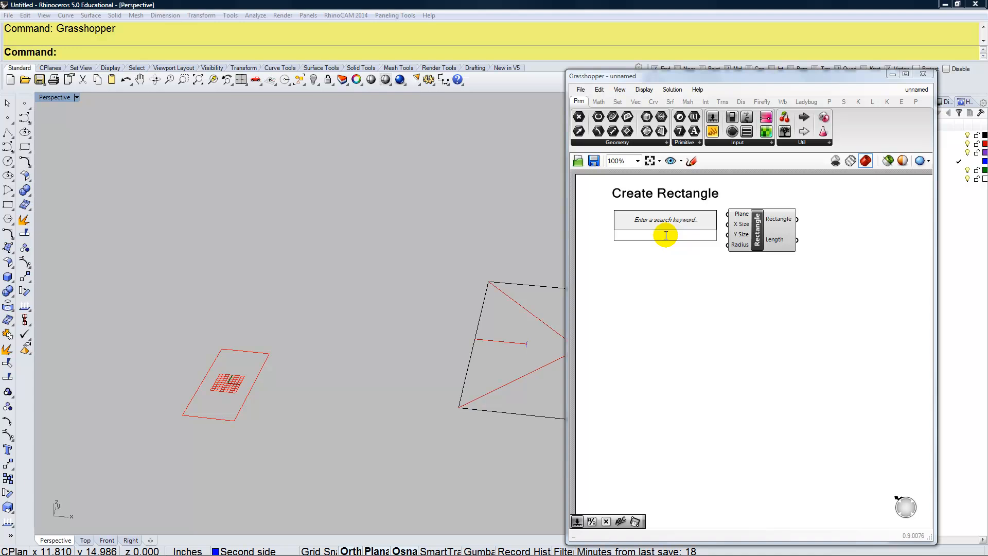
text(8.5)
key(Return)
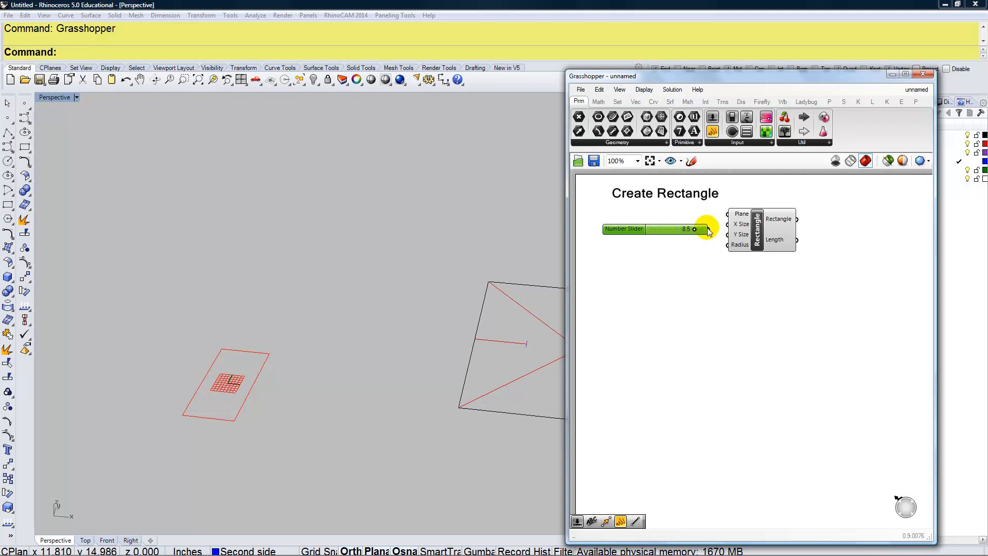
mouse_move(709, 230)
mouse_down()
mouse_move(728, 224)
mouse_move(728, 235)
mouse_move(652, 236)
mouse_move(697, 240)
mouse_up()
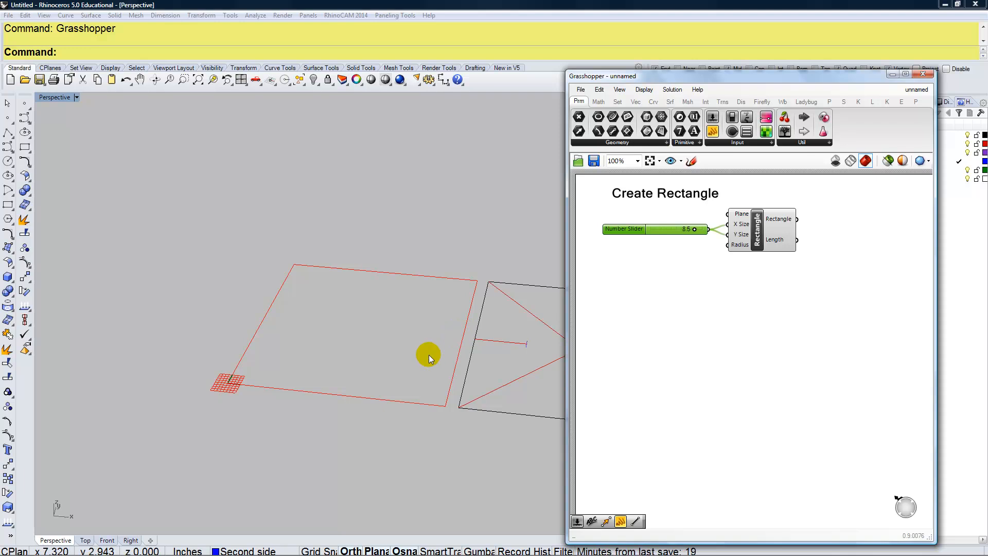
Add a scribble note reading "Create points on the rectangle" beyond the Rectangle component, level with the Create Rectangle note
shift+right_drag(498, 357, 332, 344)
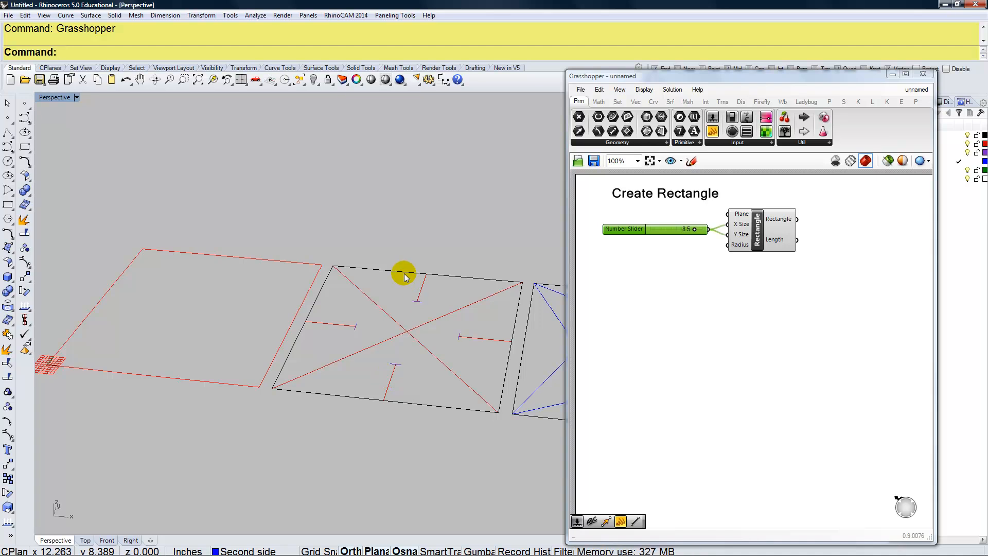
right_drag(849, 248, 804, 254)
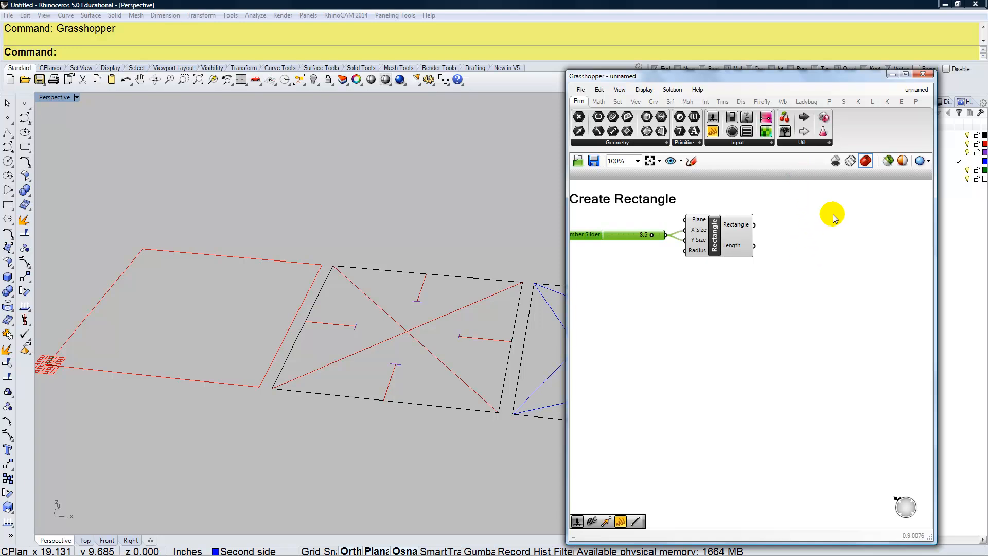
click(818, 142)
click(811, 189)
click(839, 208)
drag(839, 208, 844, 198)
double_click(844, 197)
drag(841, 151, 782, 149)
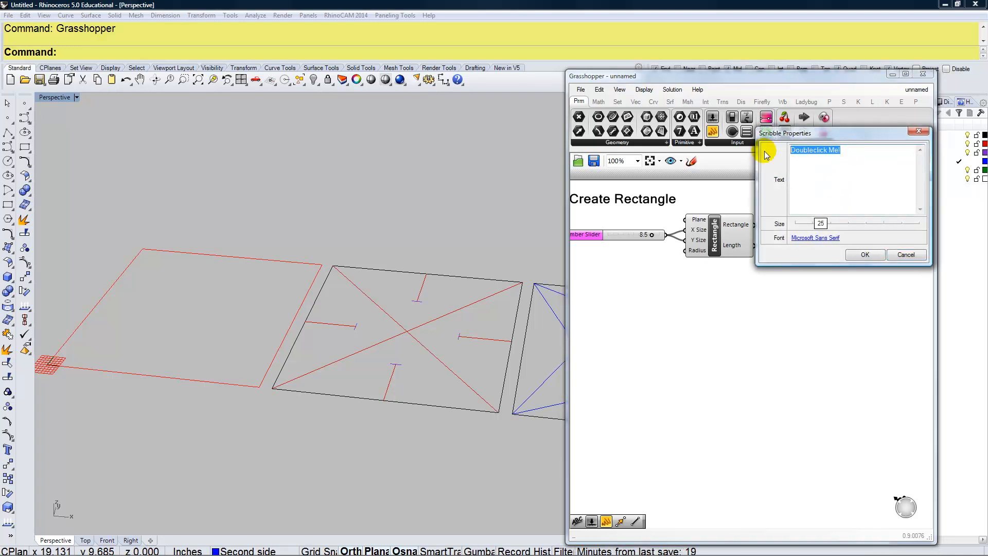
text(Create points on thw)
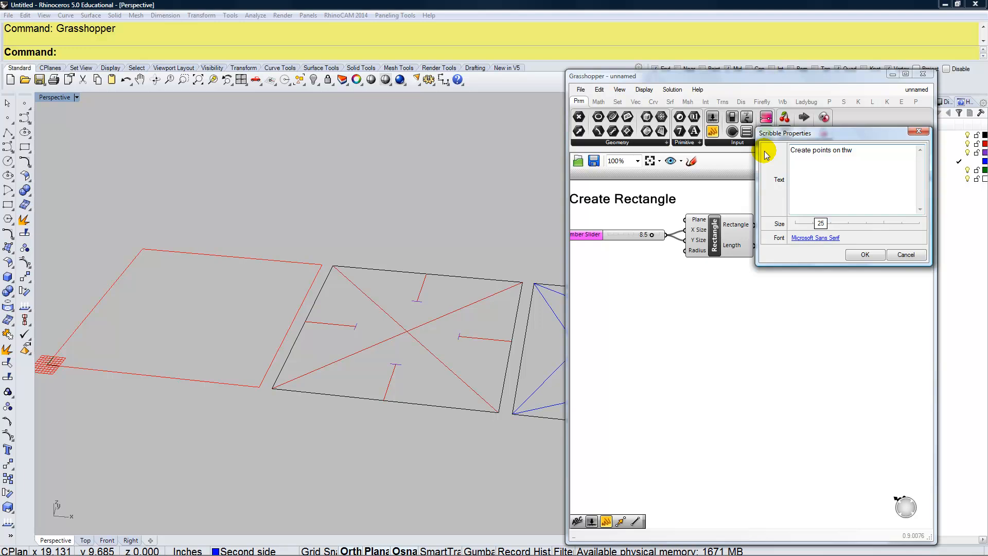
key(BackSpace)
text(e rect)
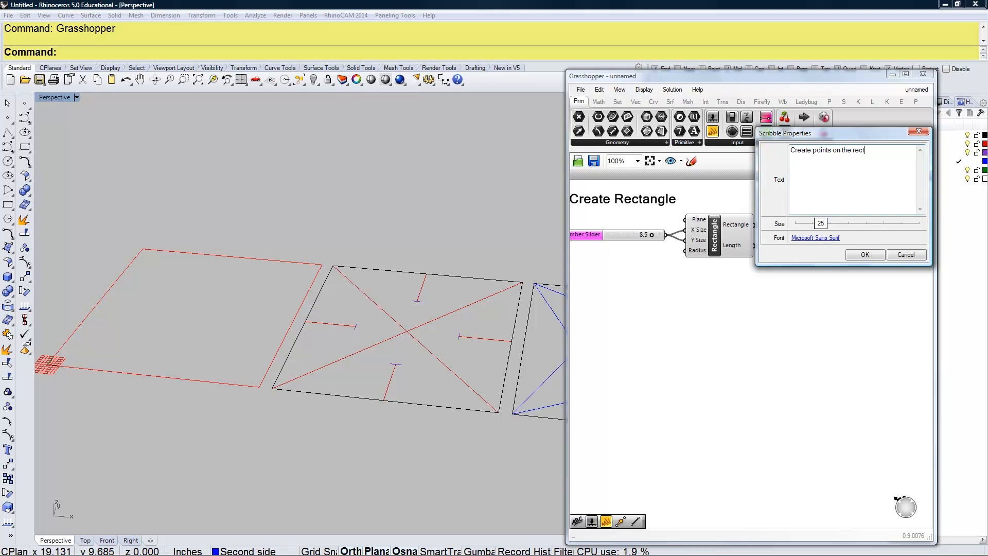
text(angle)
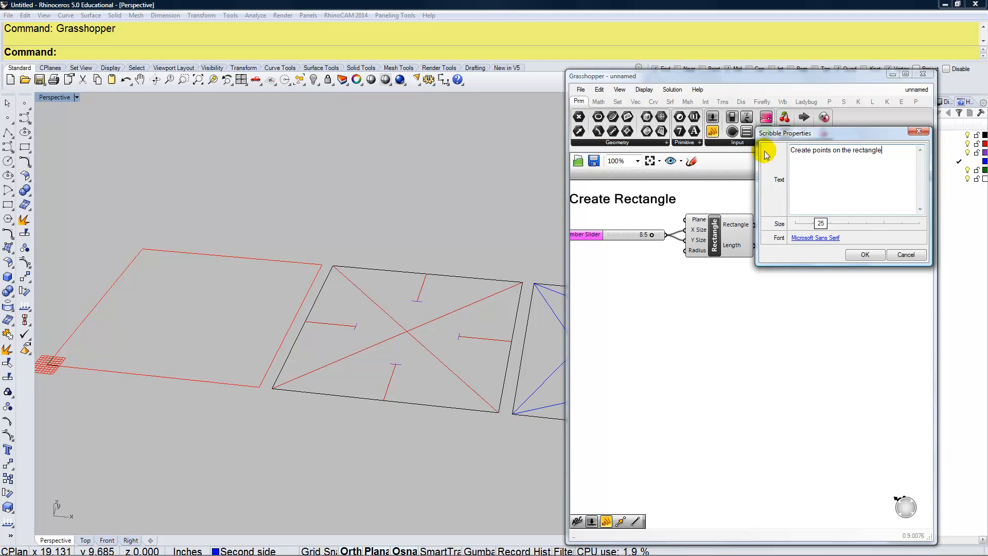
click(865, 254)
drag(852, 201, 837, 197)
Add a Divide Curve component below the new note and wire the Rectangle output into its Curve input
right_drag(832, 236, 755, 245)
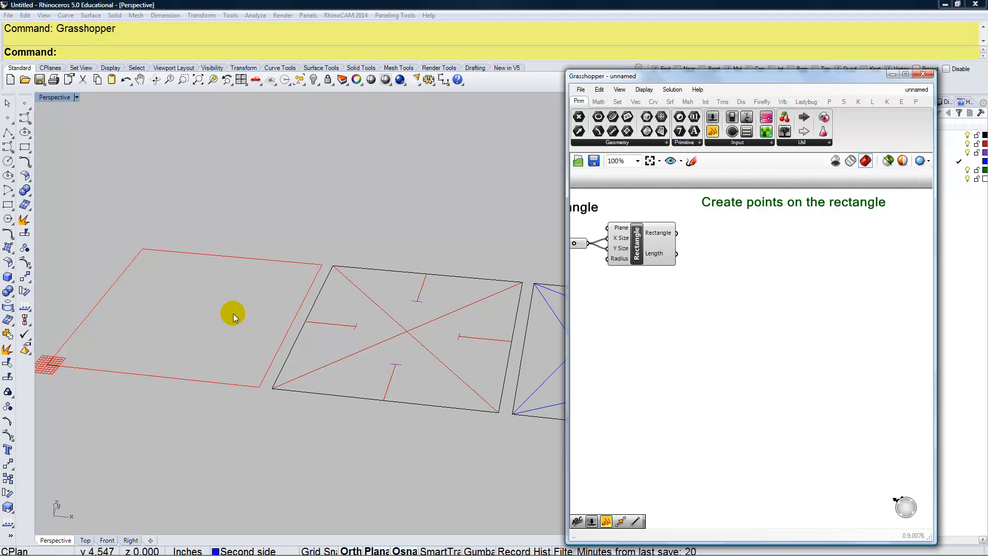
double_click(741, 240)
text(divde)
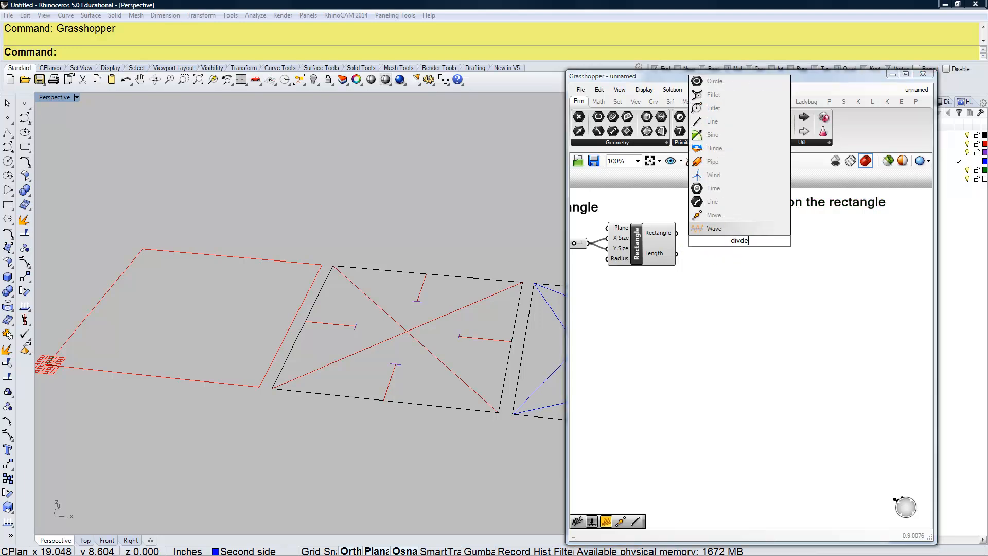
key(BackSpace)
key(BackSpace)
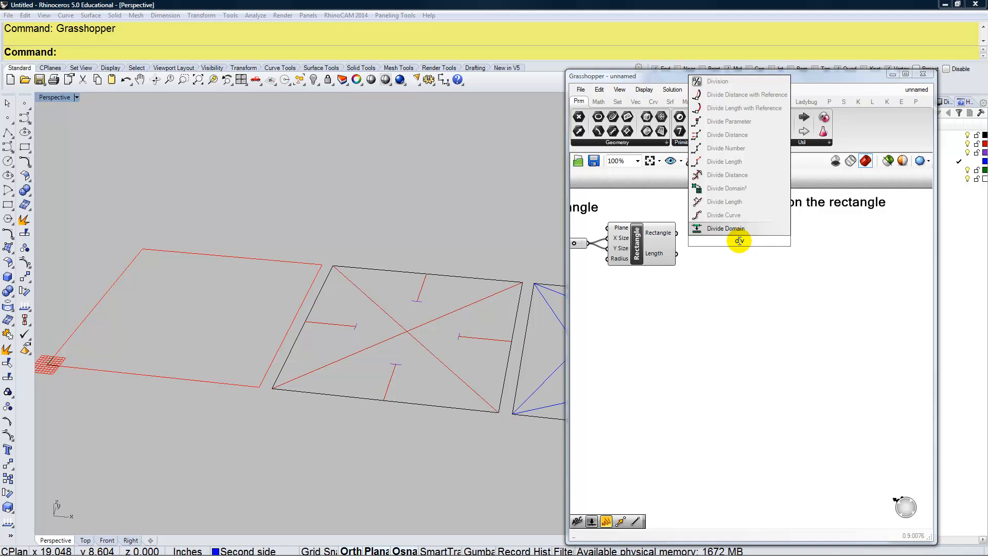
text(ide)
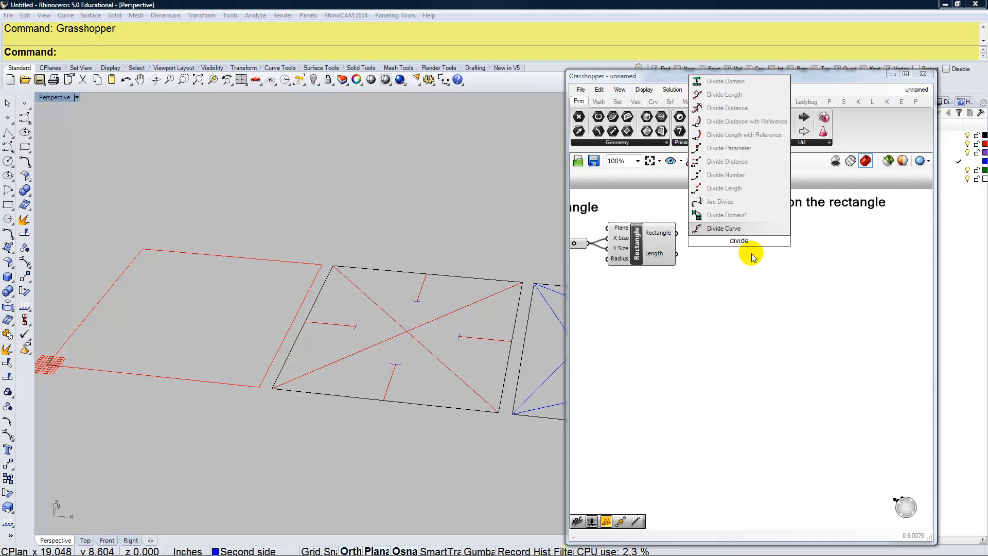
click(733, 231)
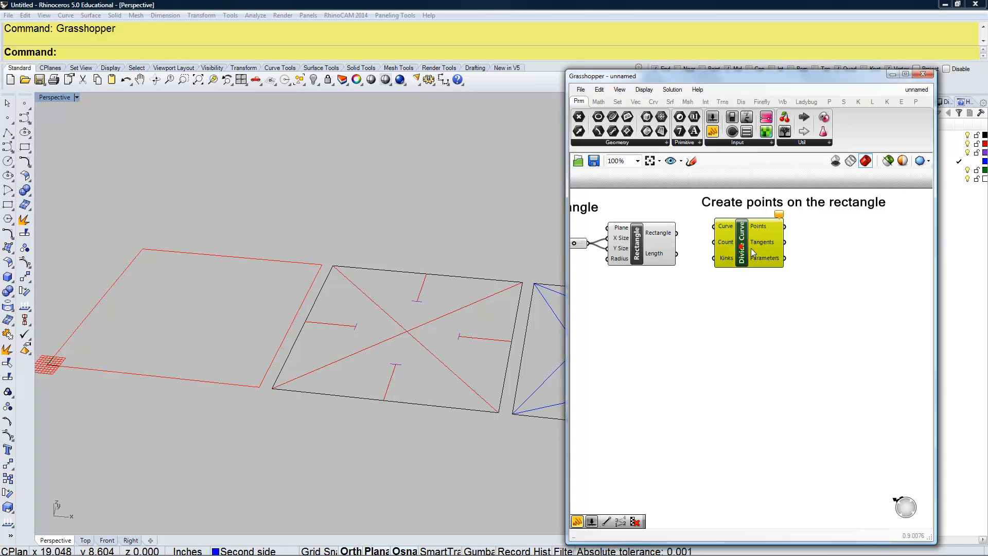
drag(677, 233, 726, 234)
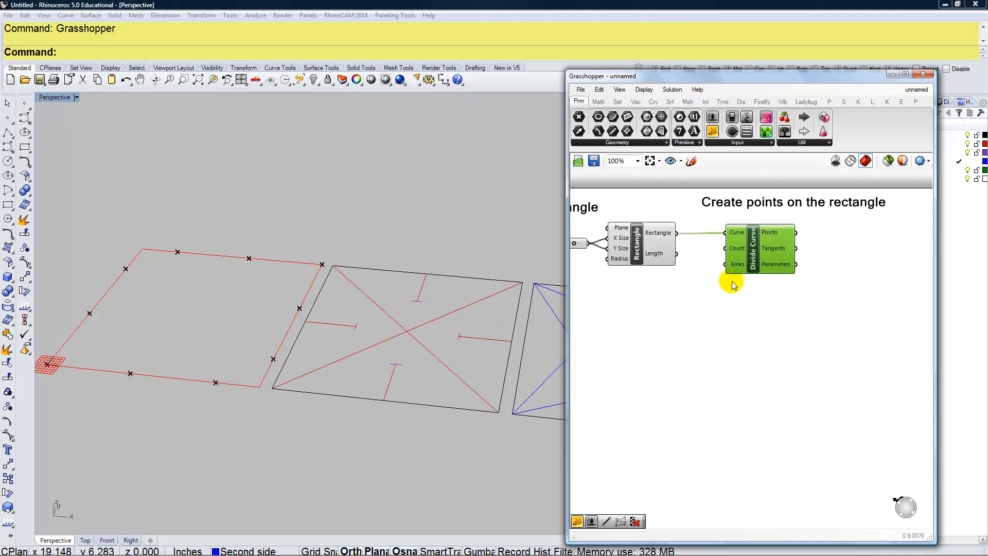
drag(758, 258, 811, 257)
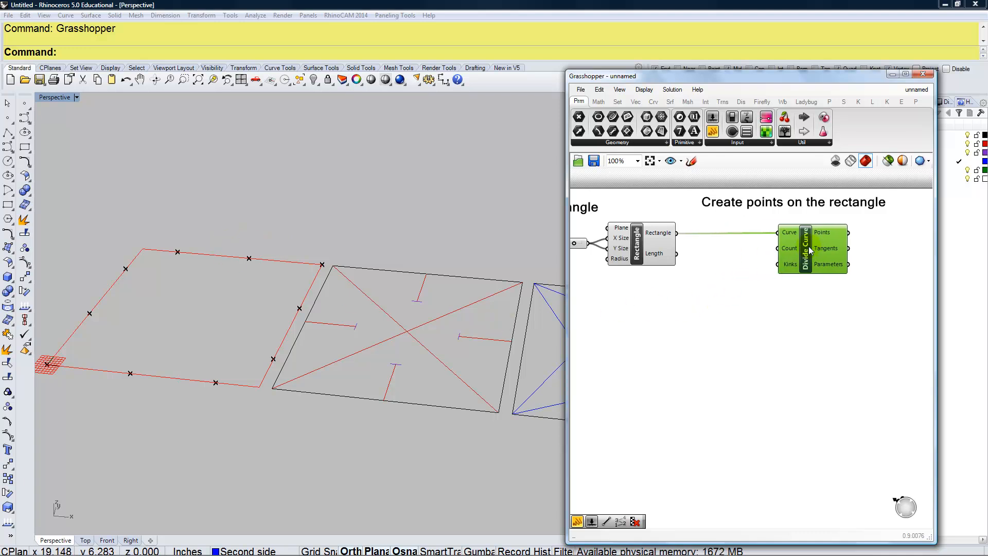
Add a number slider set to 8, wire it to Divide Curve's Count input, and arrange both under the note
double_click(674, 313)
text(8)
key(Return)
drag(676, 316, 878, 264)
shift+click(809, 267)
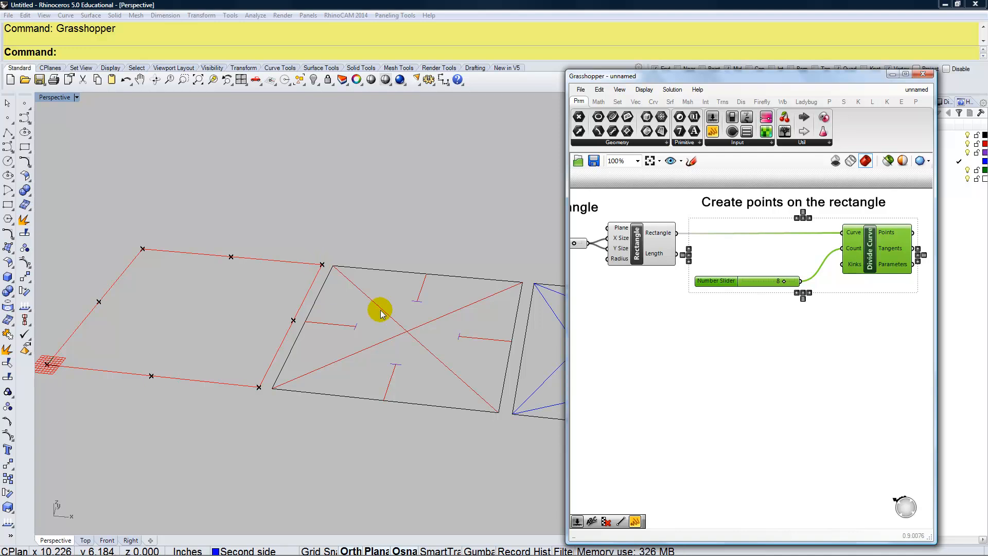
Add a scribble note reading "Call out Points" on the canvas beyond the Divide Curve component
right_drag(790, 388, 700, 388)
right_drag(803, 360, 731, 371)
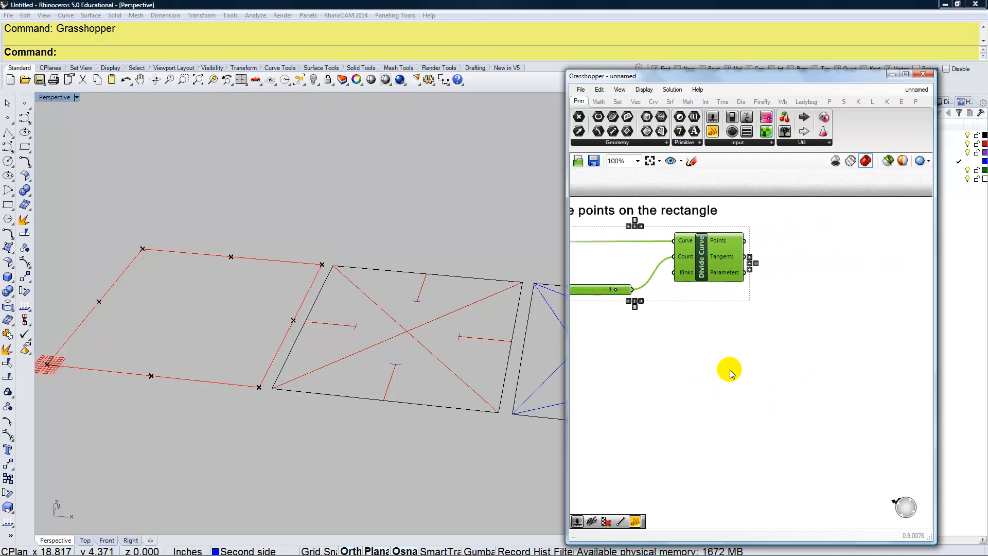
right_drag(821, 311, 784, 314)
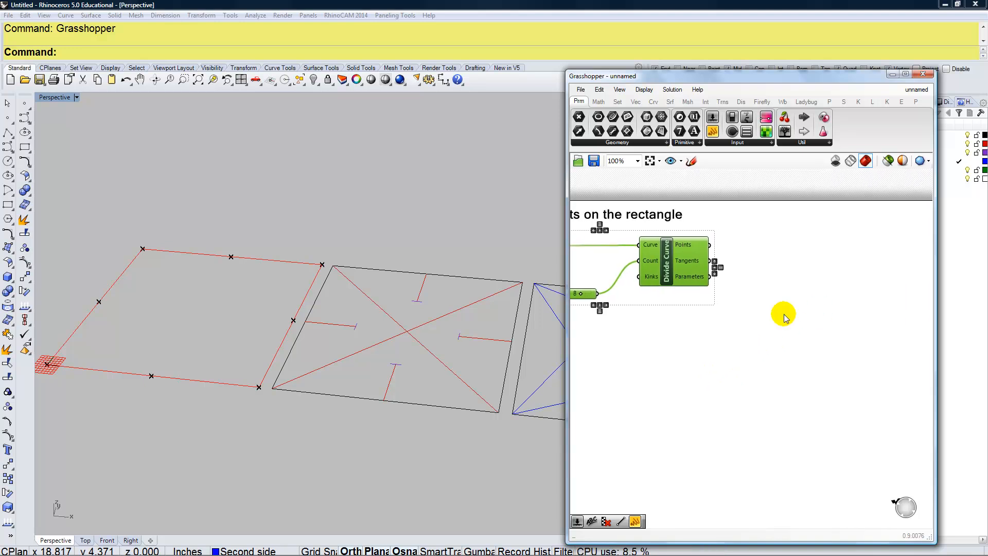
click(791, 143)
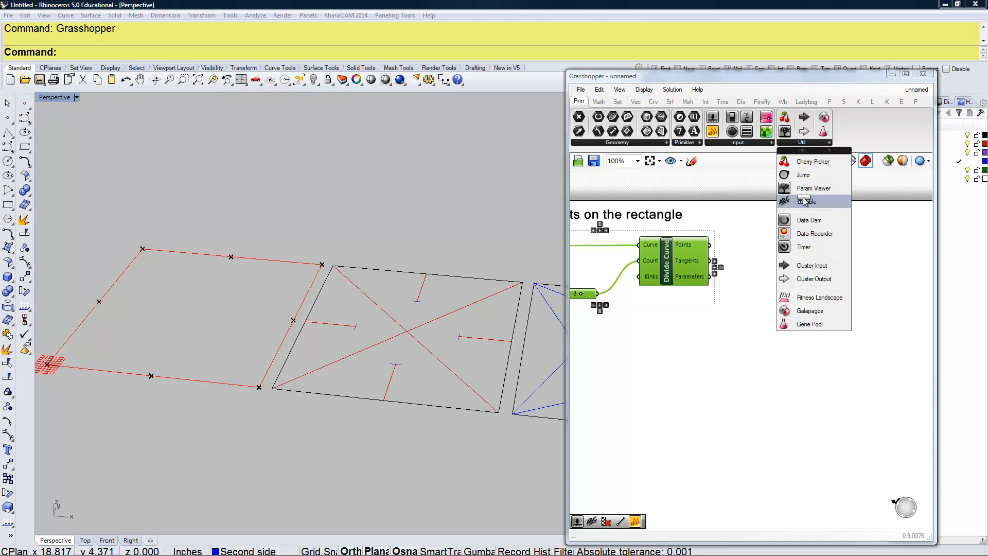
click(804, 198)
click(819, 223)
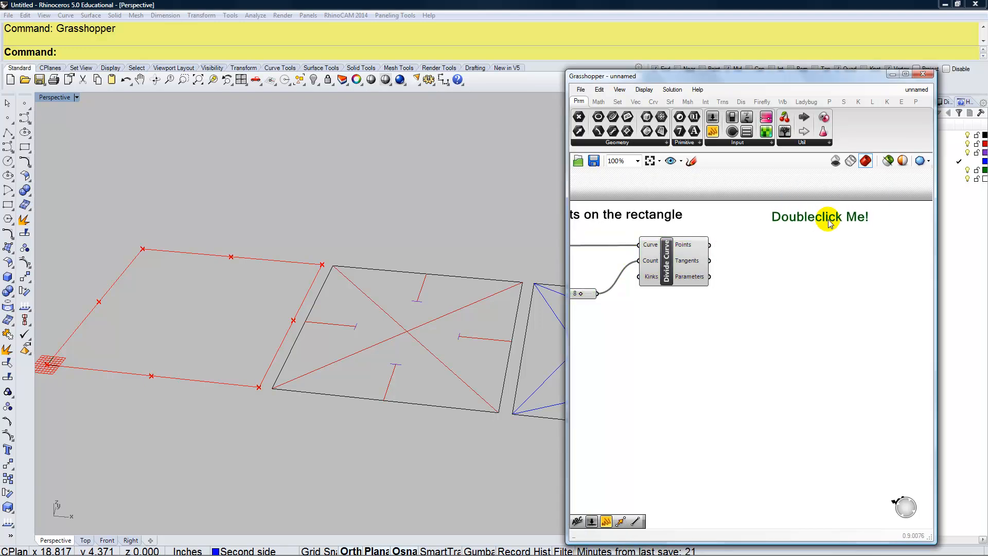
double_click(830, 223)
drag(829, 173, 774, 174)
text(Call o)
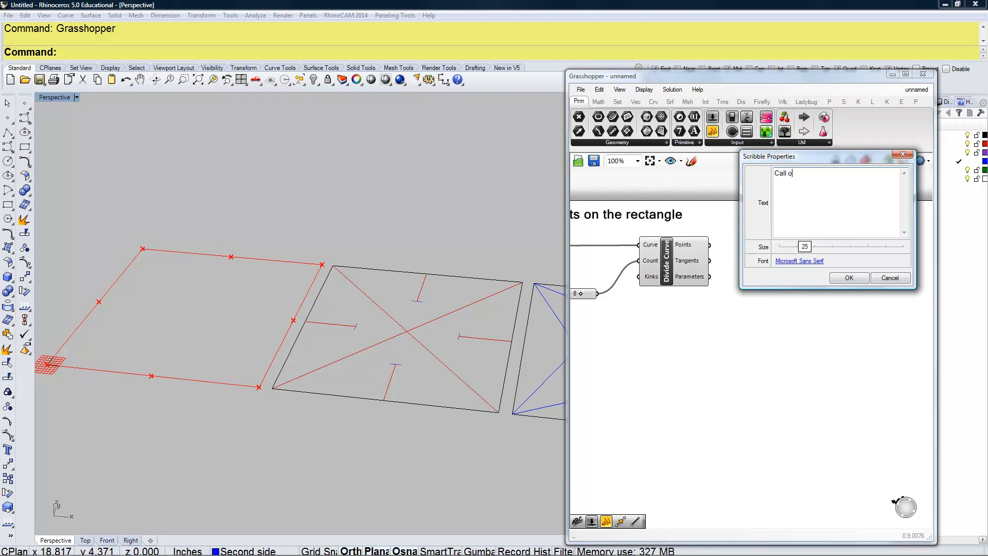
text(ut Poi)
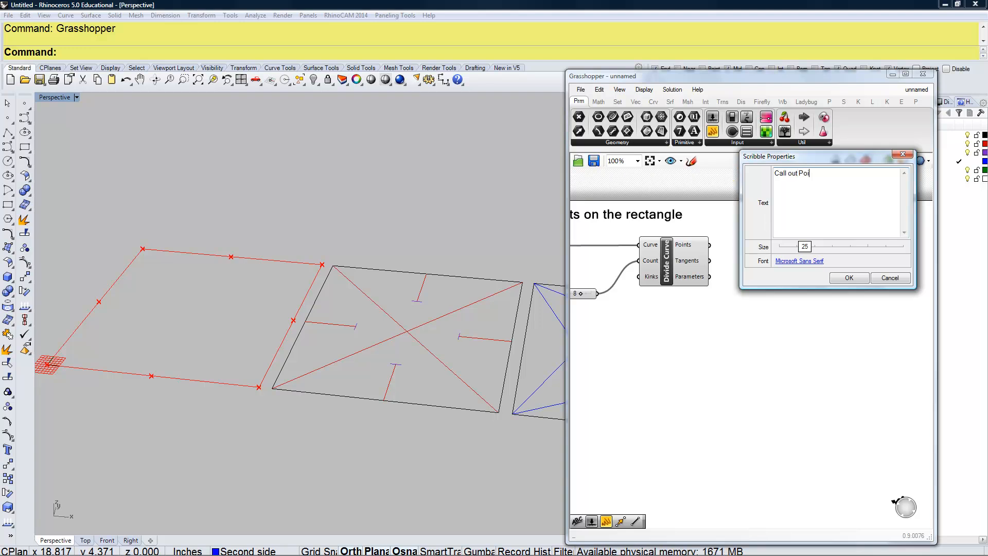
text(nts)
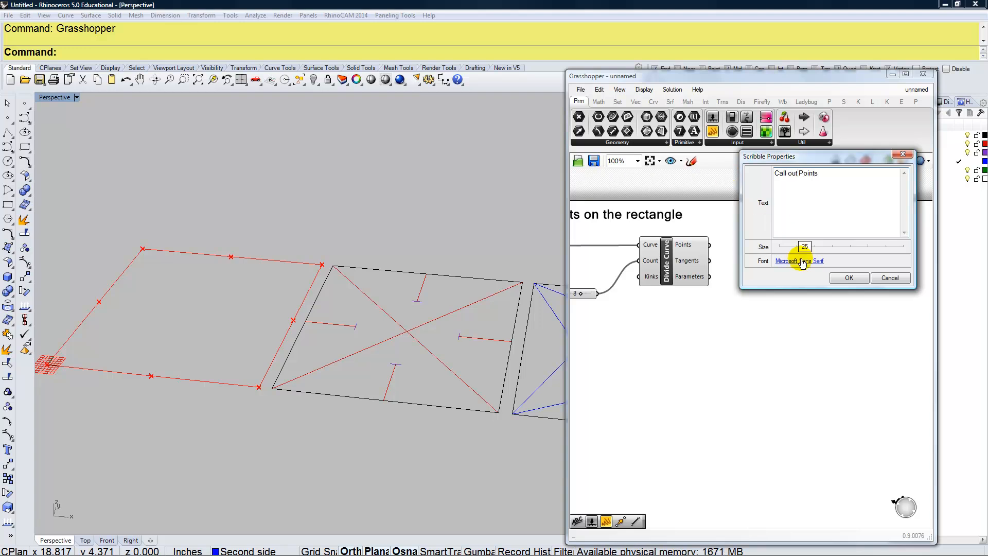
click(847, 276)
Add a Point List component below the Call out Points note and feed it the Points output of Divide Curve
double_click(788, 258)
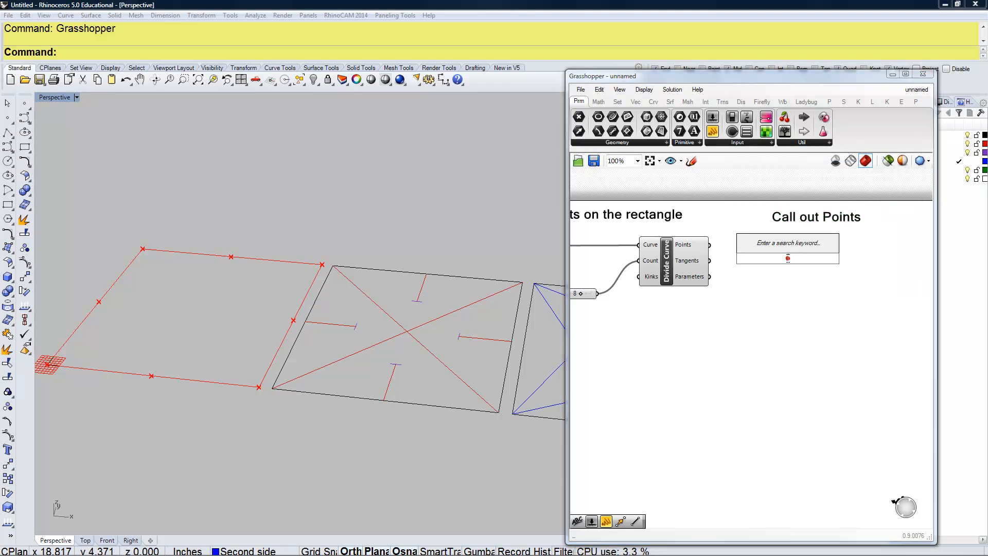
text(point)
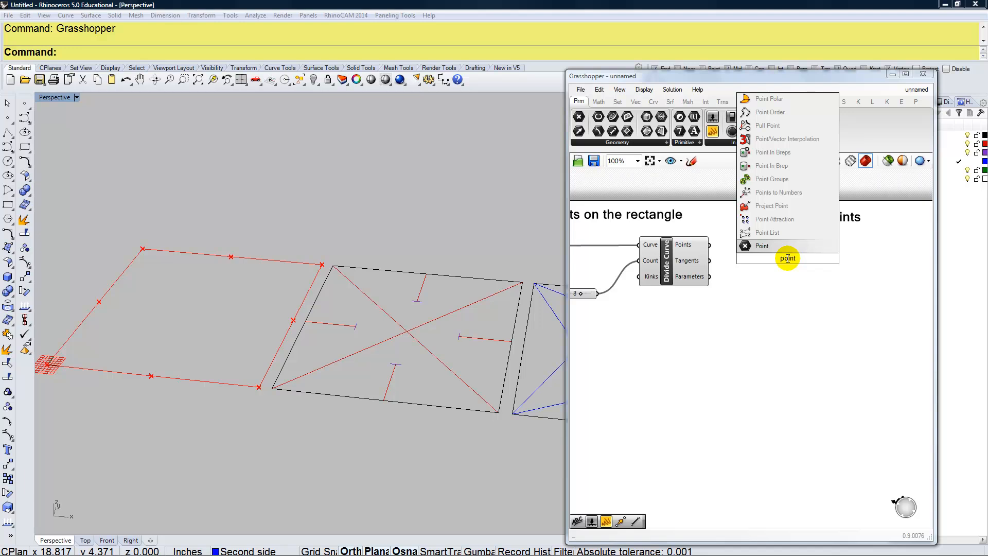
click(775, 235)
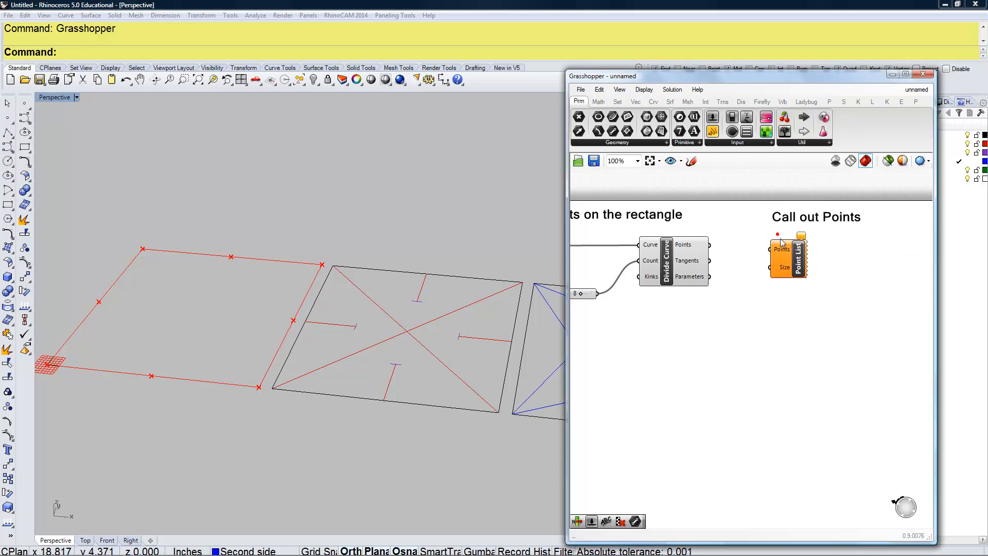
drag(796, 264, 810, 264)
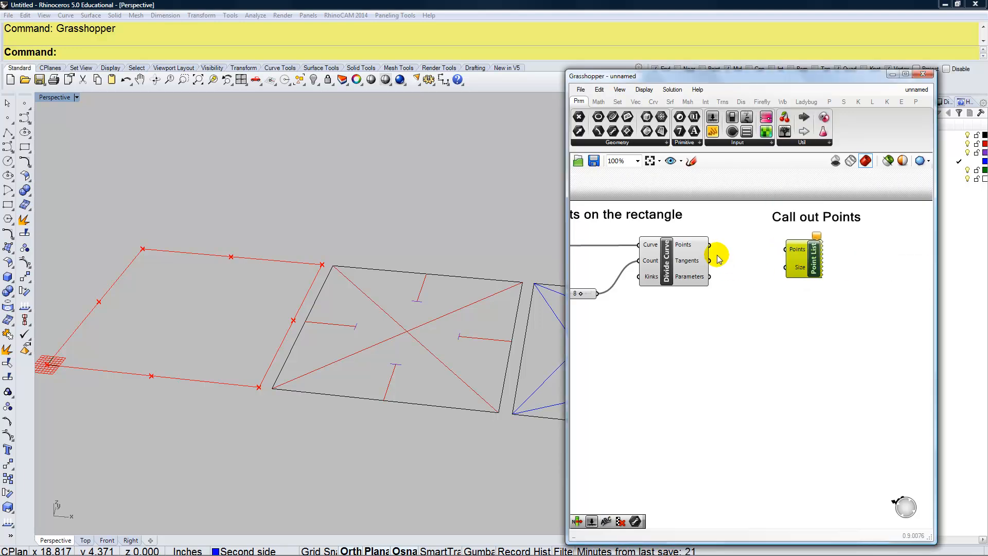
drag(710, 245, 828, 263)
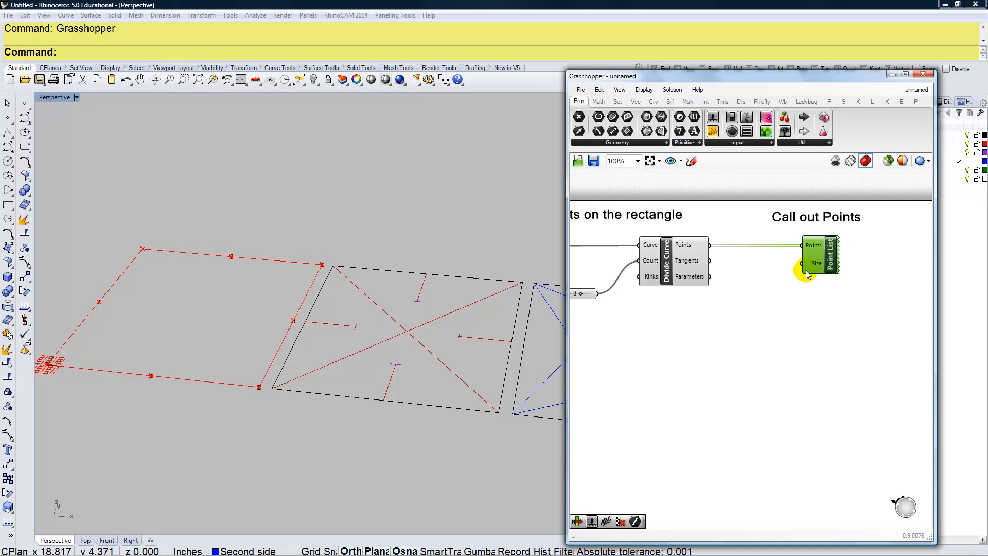
drag(818, 264, 848, 263)
Add a number slider set to 1, wire it to Point List's Size input, and arrange both under the Call out Points note
right_drag(282, 304, 256, 271)
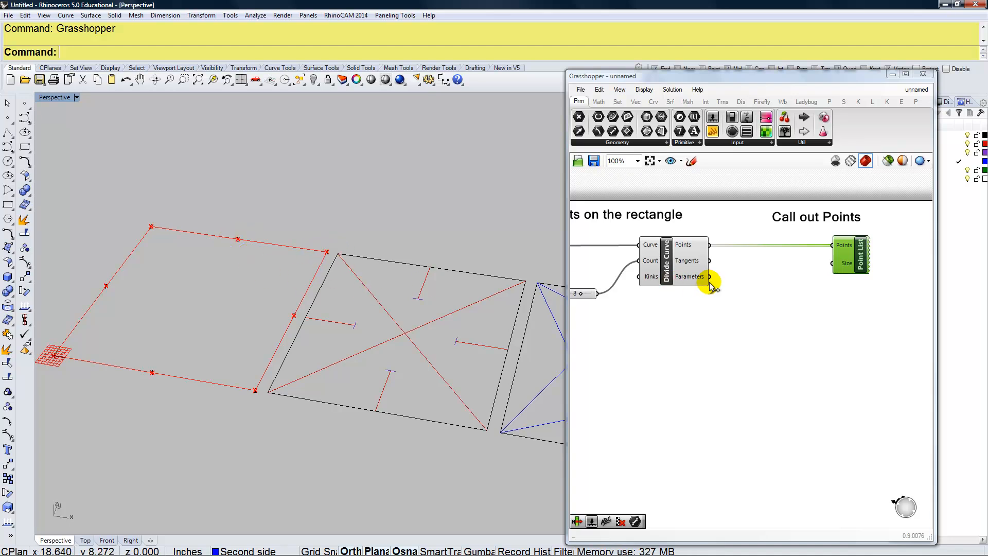
double_click(766, 283)
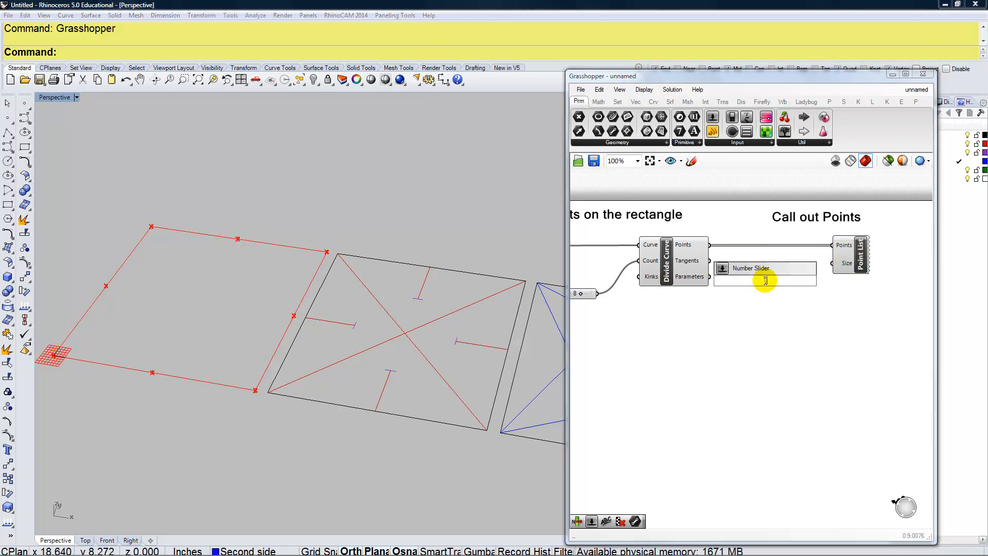
key(Return)
drag(819, 280, 864, 266)
shift+drag(791, 287, 814, 286)
click(800, 302)
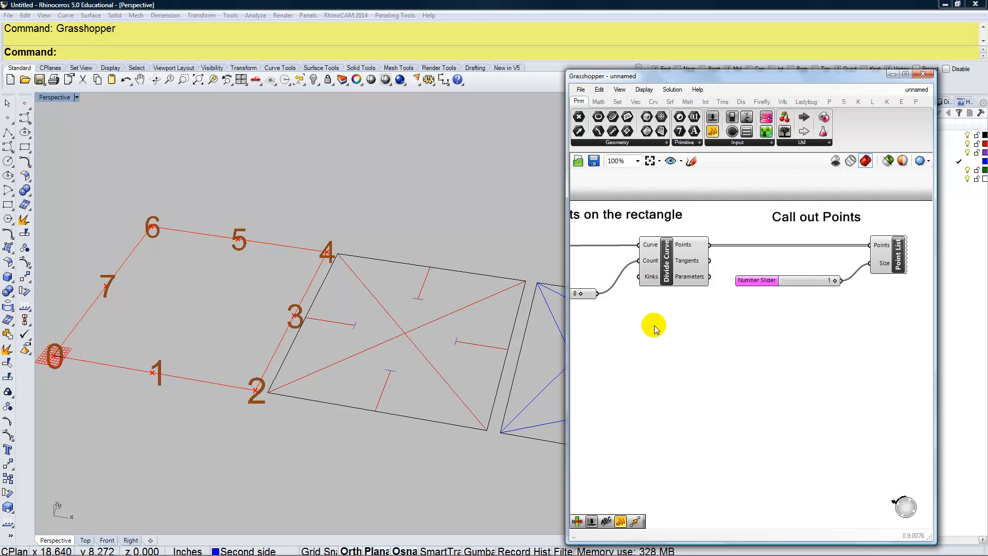
Add a scribble note reading "Horizontal Line" below the Point List's number slider
click(799, 144)
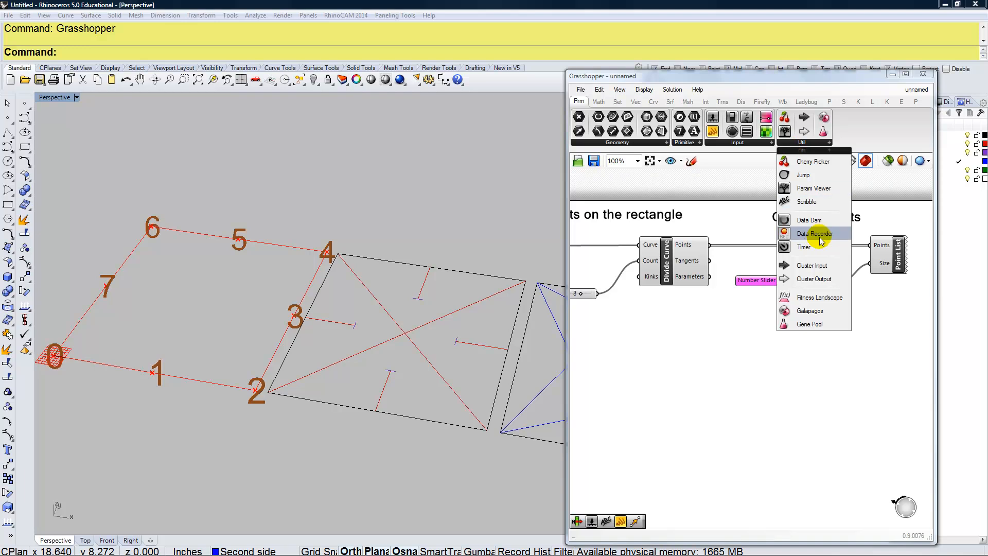
drag(811, 202, 770, 363)
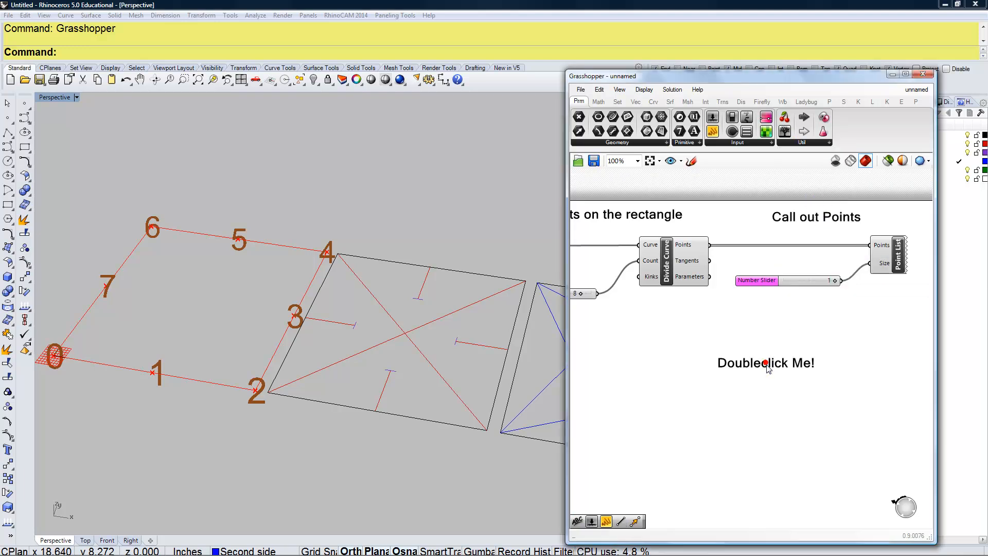
double_click(767, 365)
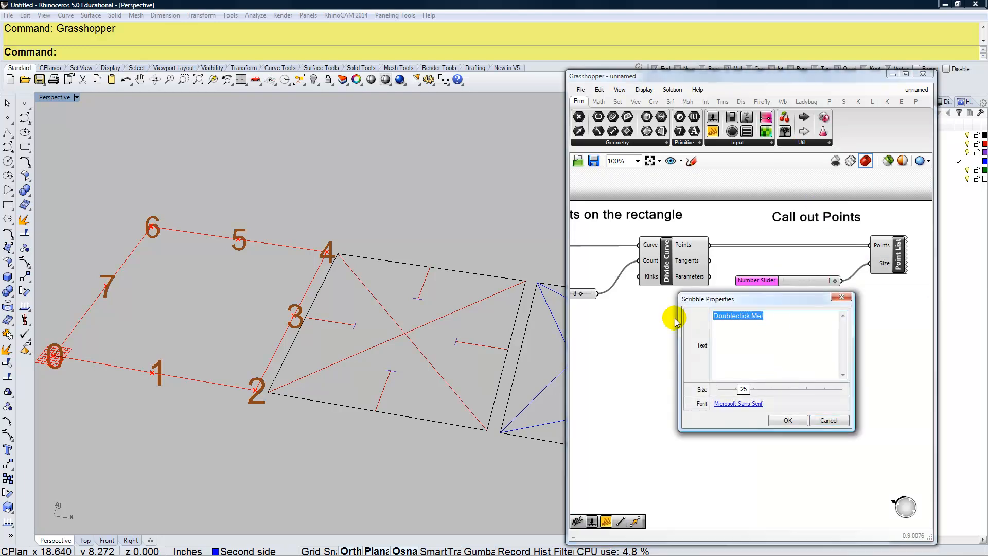
text(Hor)
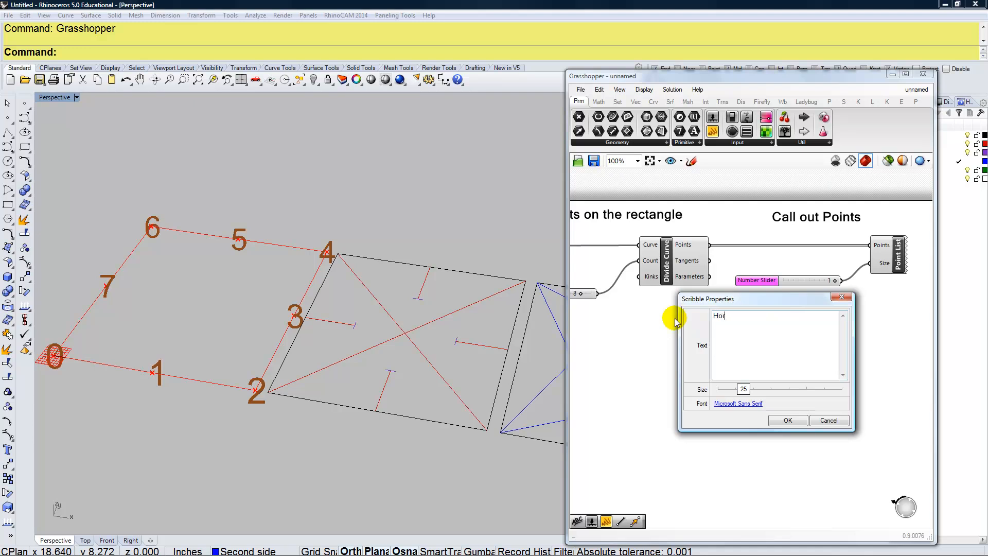
text(izontal Line)
click(787, 420)
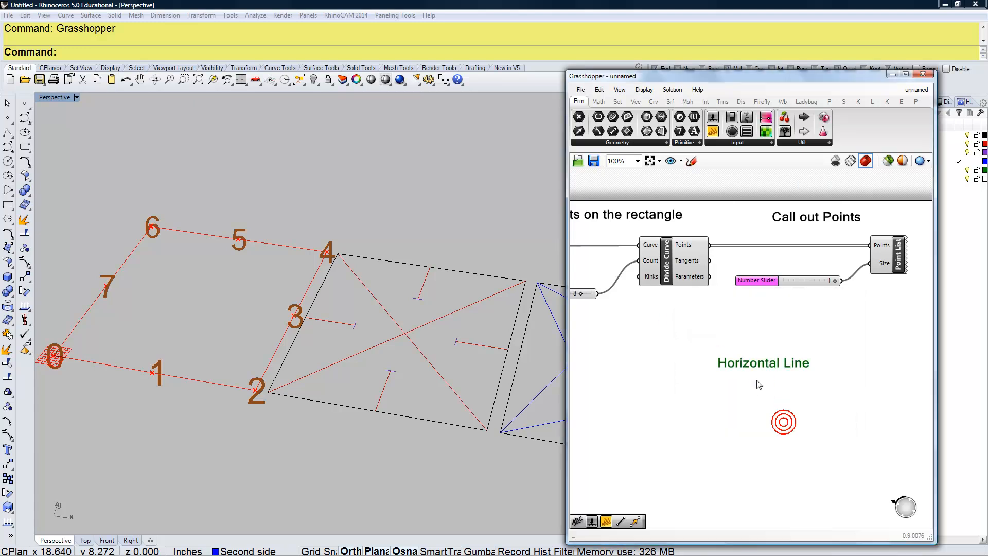
drag(765, 365, 784, 361)
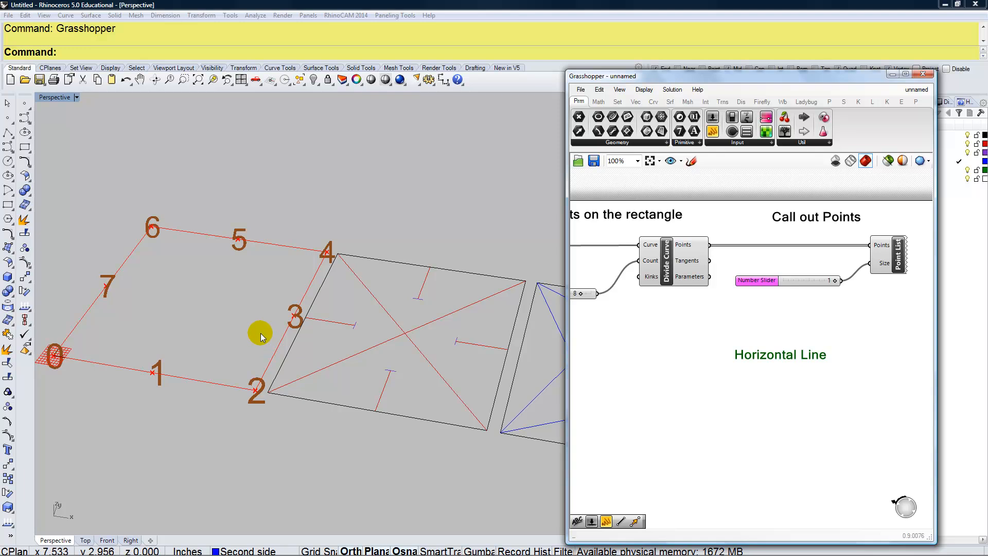
Add a List Item component below Divide Curve, beside the Horizontal Line note
right_drag(667, 386, 693, 370)
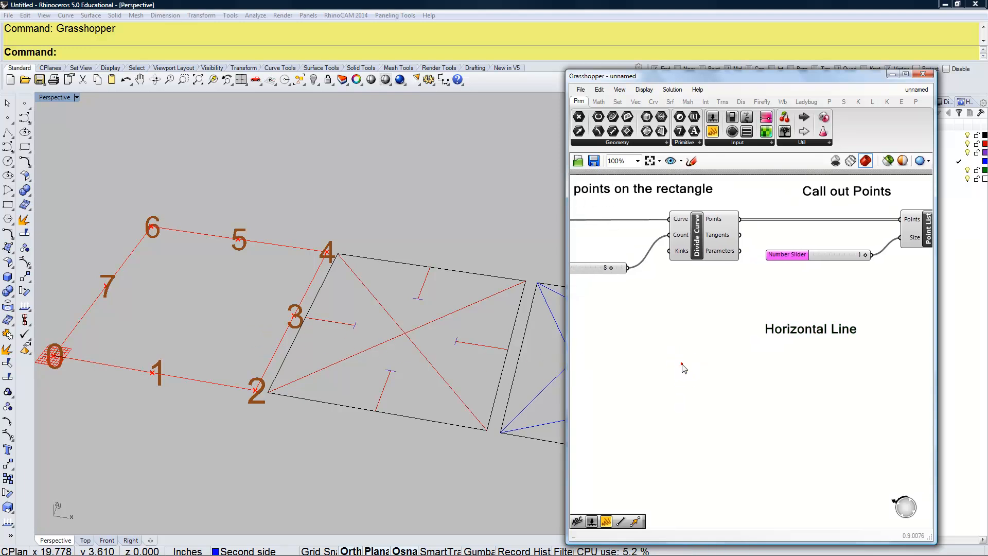
double_click(682, 366)
text(list)
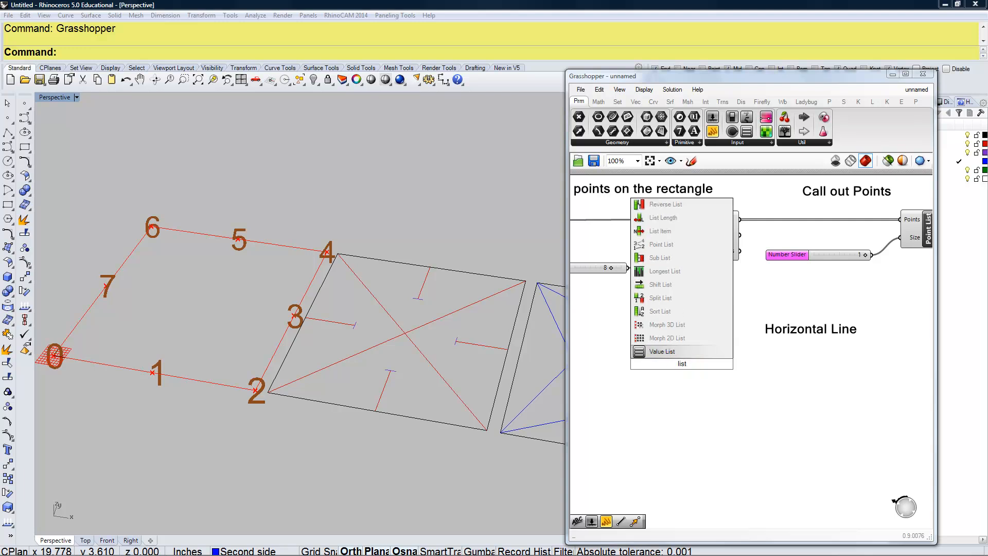
click(669, 231)
mouse_move(690, 375)
mouse_down()
mouse_move(743, 381)
mouse_move(679, 385)
mouse_up()
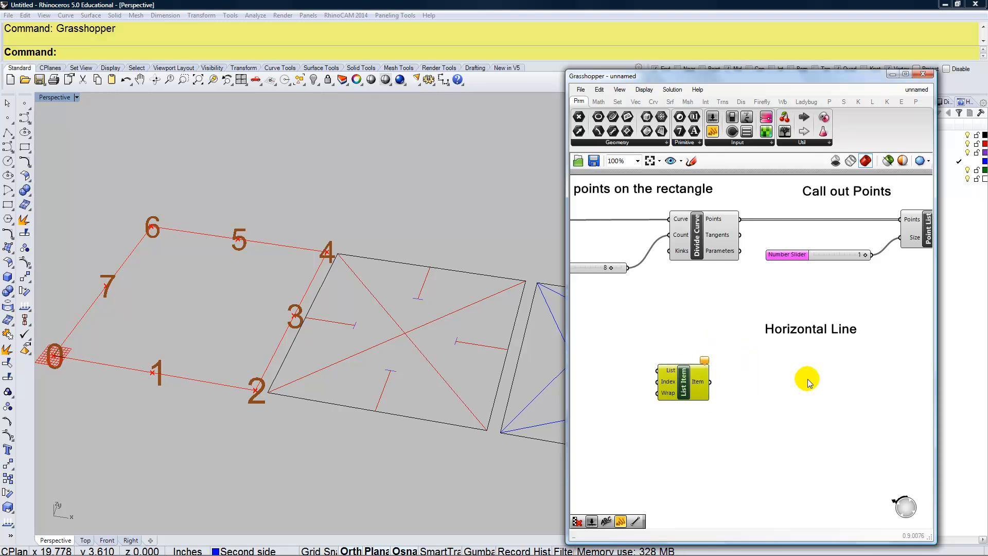
right_drag(808, 377, 855, 368)
drag(738, 385, 736, 386)
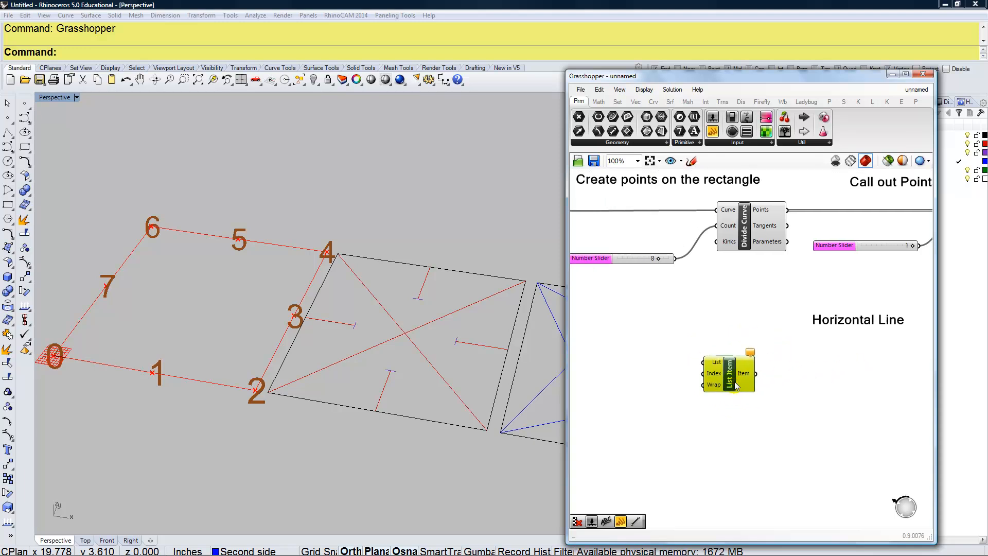
Add a scribble note reading "gain access to points" just above the List Item component
double_click(709, 327)
text(scr)
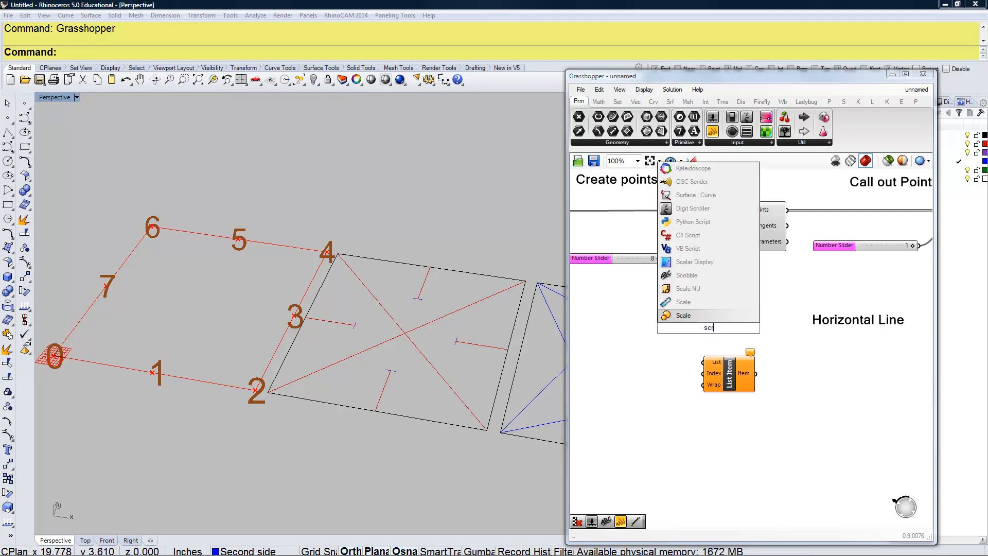
click(709, 316)
double_click(719, 335)
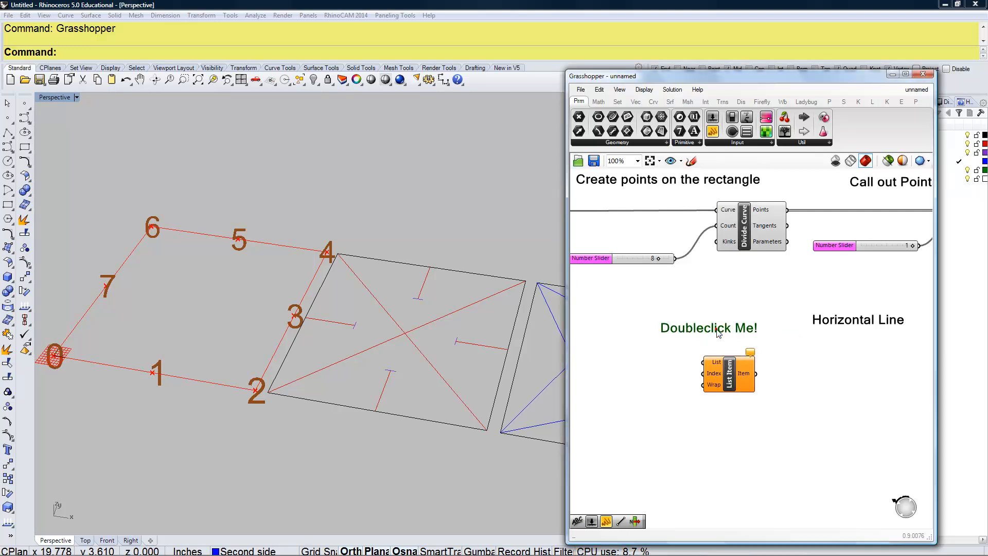
drag(720, 283, 603, 296)
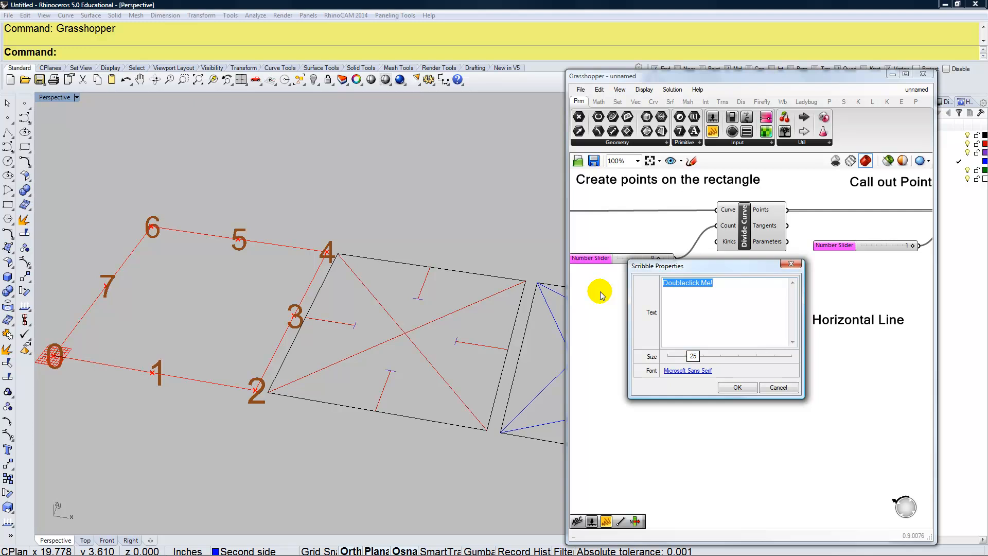
text(gain access to points)
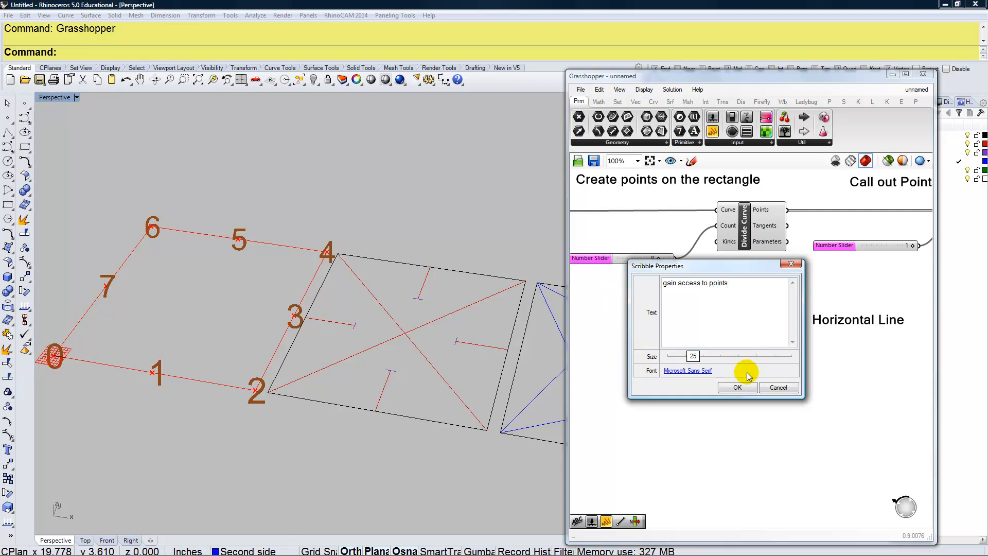
click(737, 387)
Rotate the "gain access to points" note to vertical and place it alongside List Item's input side
drag(694, 329, 663, 335)
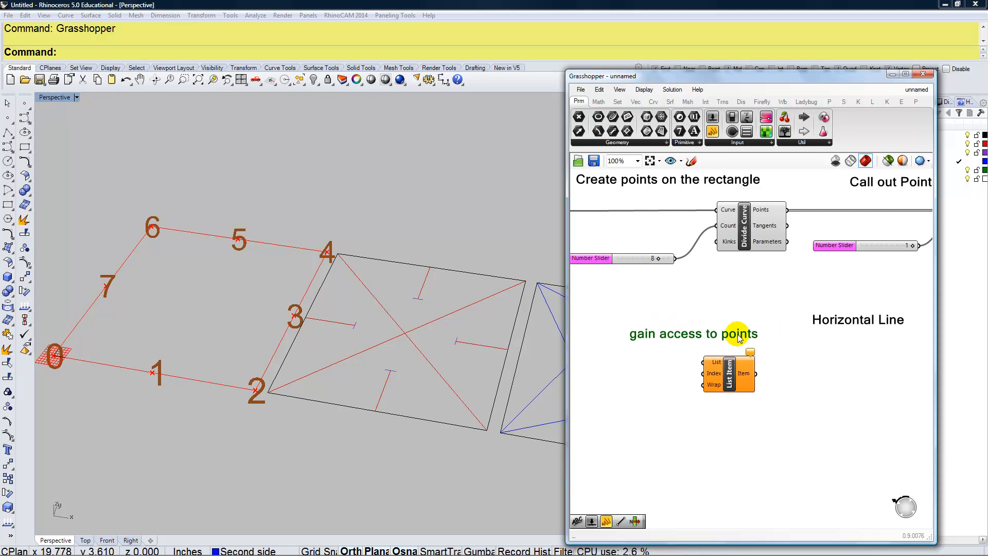
drag(744, 338, 687, 264)
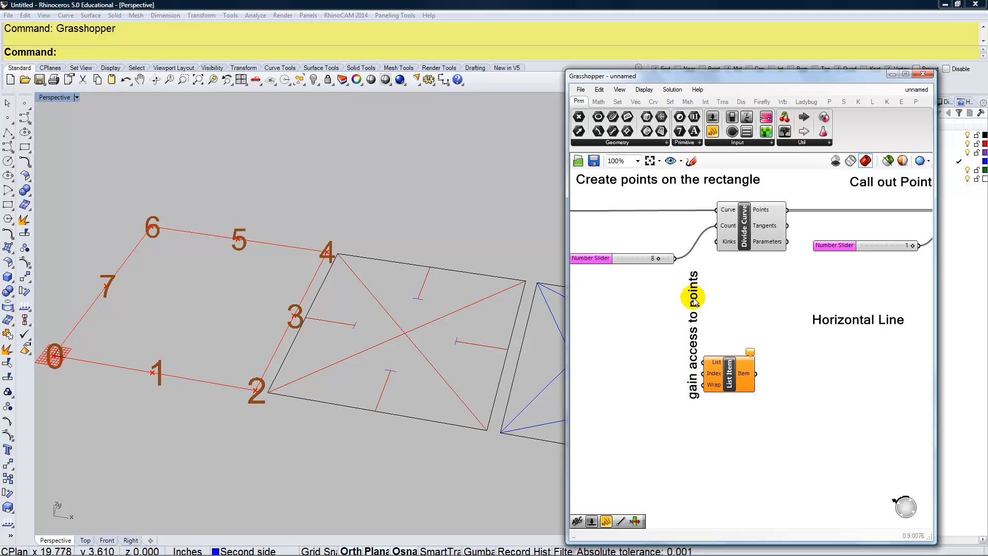
mouse_move(688, 332)
mouse_down()
mouse_move(687, 393)
mouse_move(684, 386)
mouse_up()
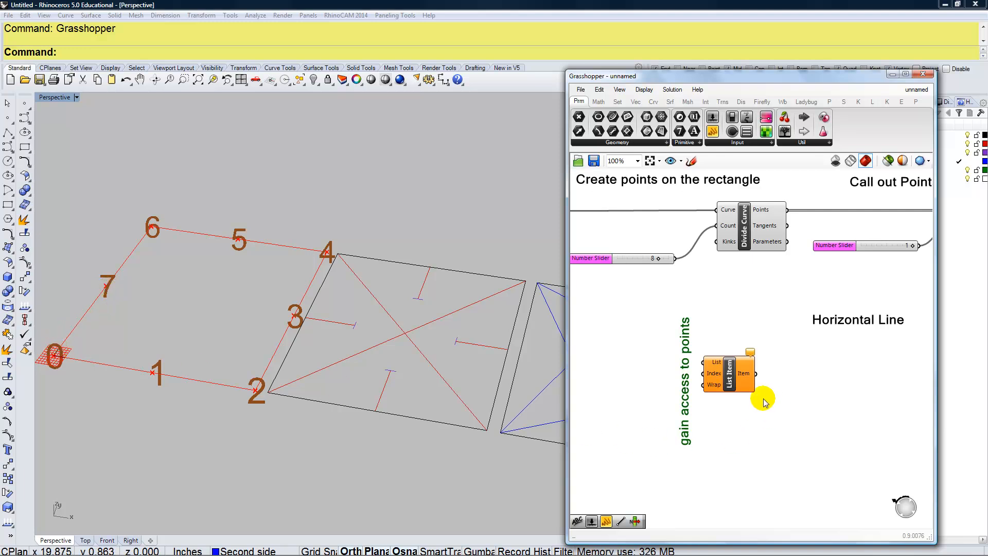
Extend the List Item component with extra outputs +1 through +7, one for each rectangle point
scroll(741, 389, up, 2)
scroll(740, 384, up, 4)
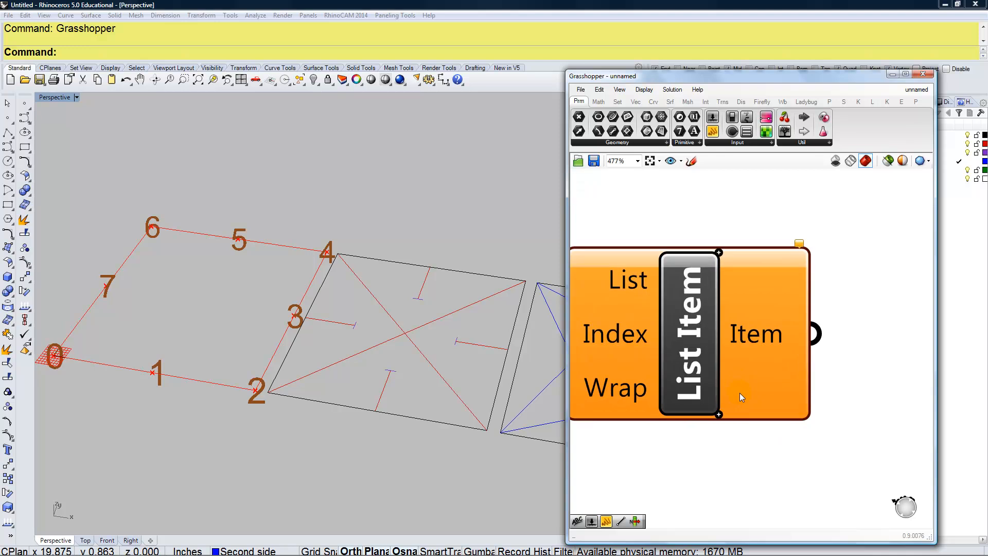
click(719, 416)
click(718, 419)
click(718, 421)
click(719, 432)
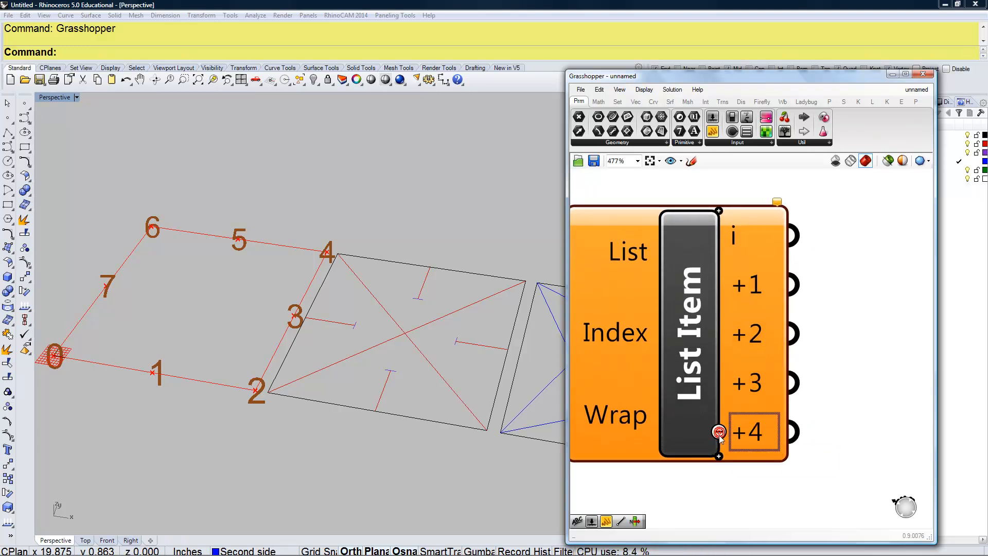
click(719, 456)
click(719, 481)
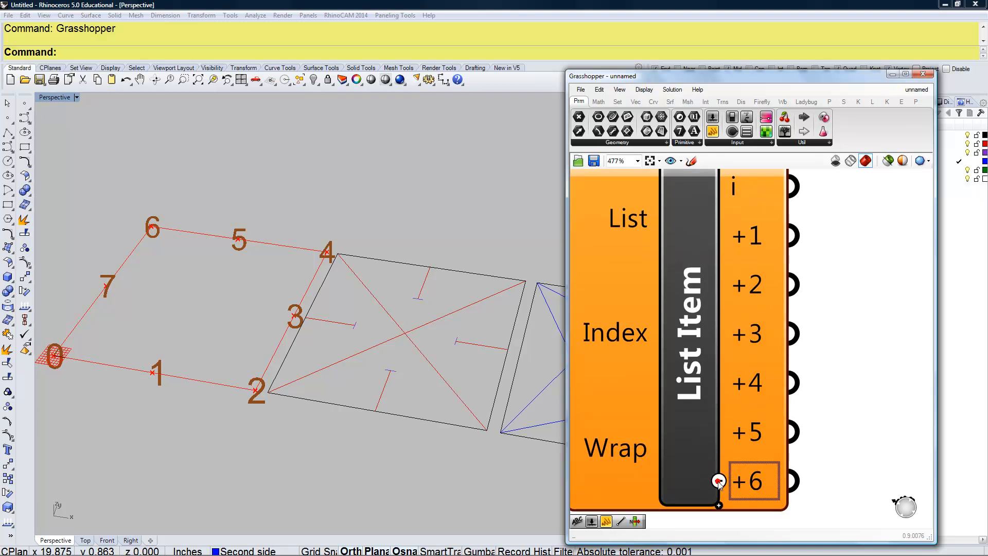
click(719, 506)
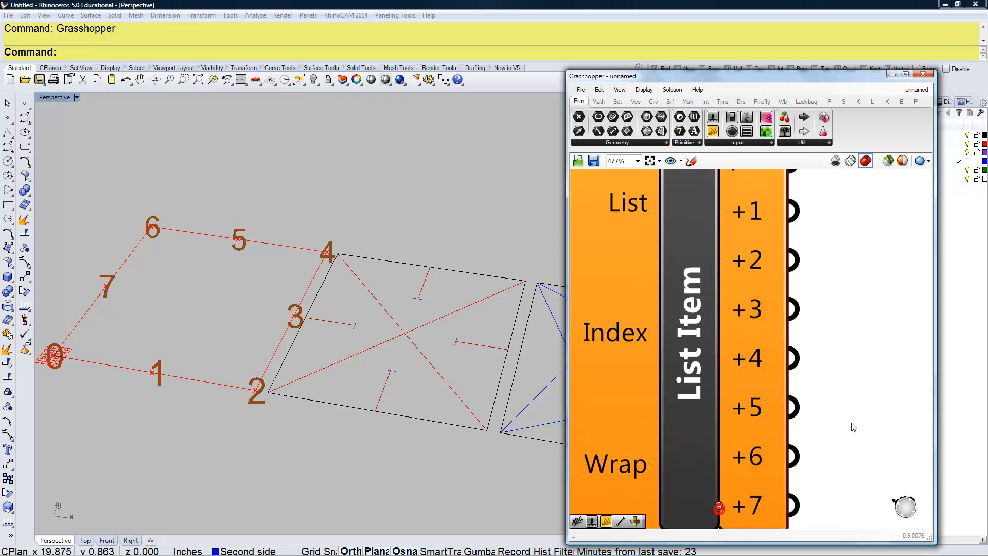
Wire Divide Curve's Points output into List Item's List input and shift List Item with its note closer to Horizontal Line
scroll(850, 421, down, 2)
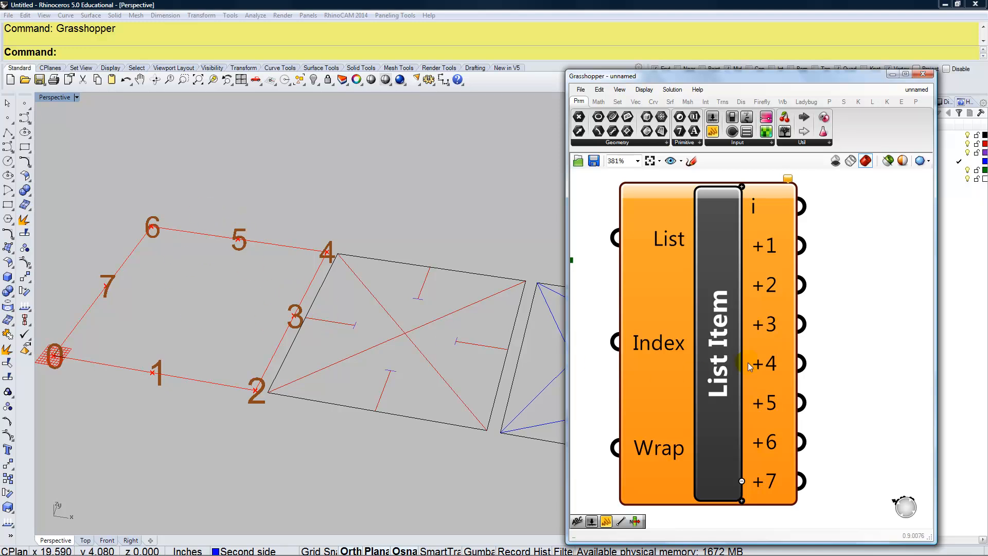
right_drag(825, 348, 836, 348)
scroll(789, 339, down, 3)
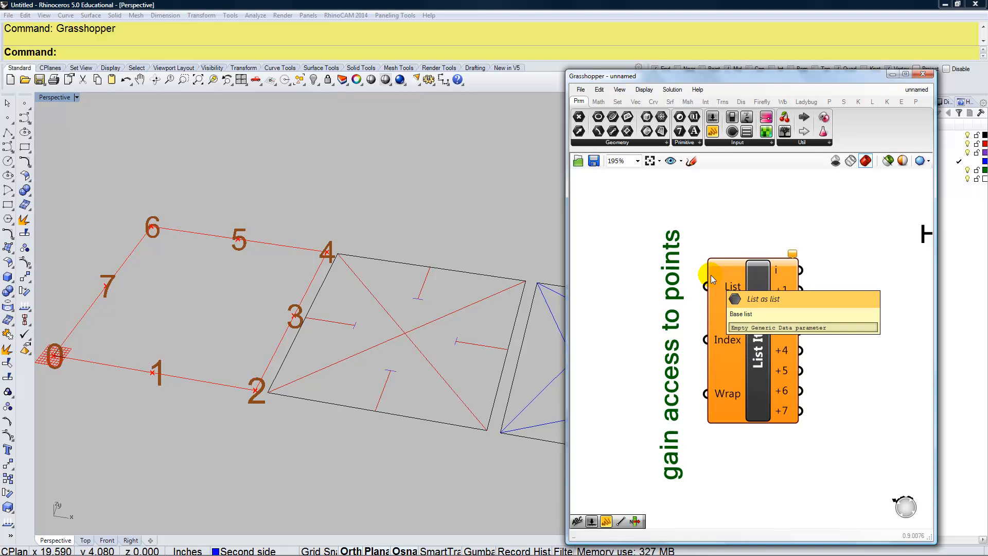
scroll(709, 285, down, 5)
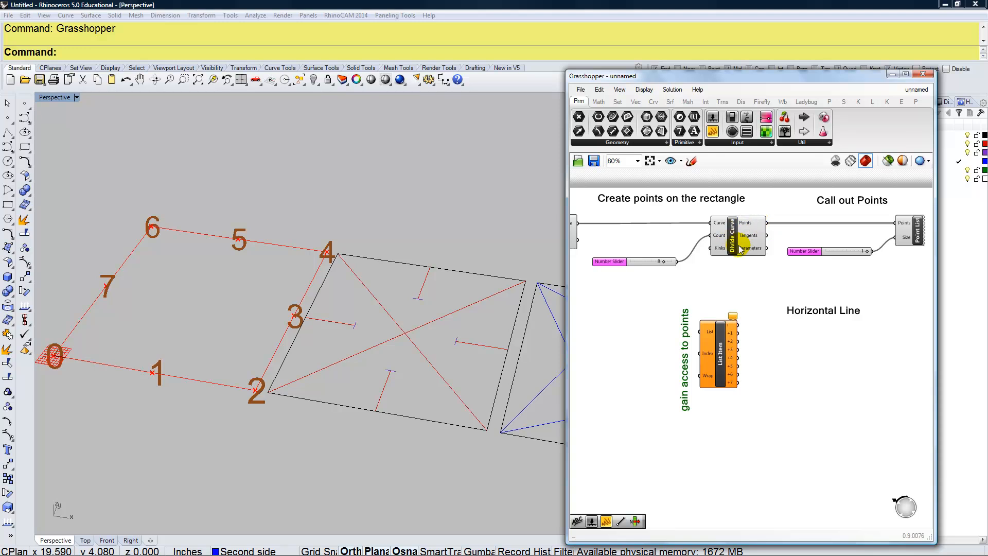
drag(768, 223, 702, 342)
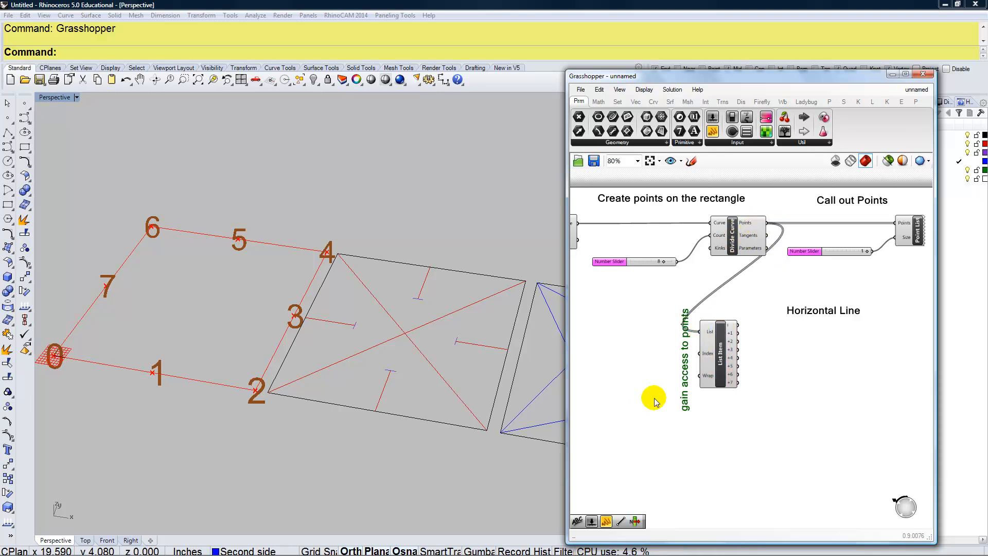
mouse_move(750, 434)
mouse_down()
mouse_move(730, 374)
mouse_move(672, 353)
mouse_up()
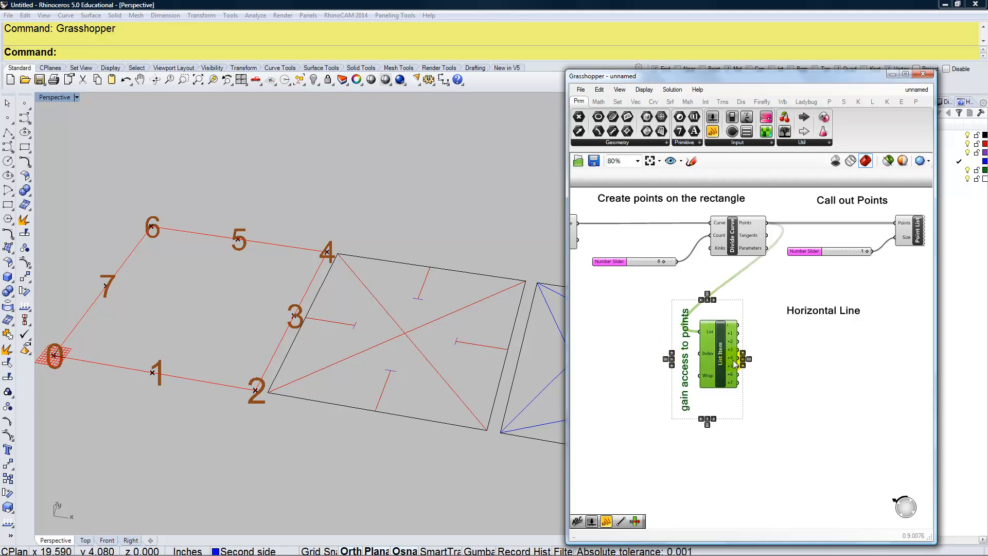
drag(733, 359, 762, 359)
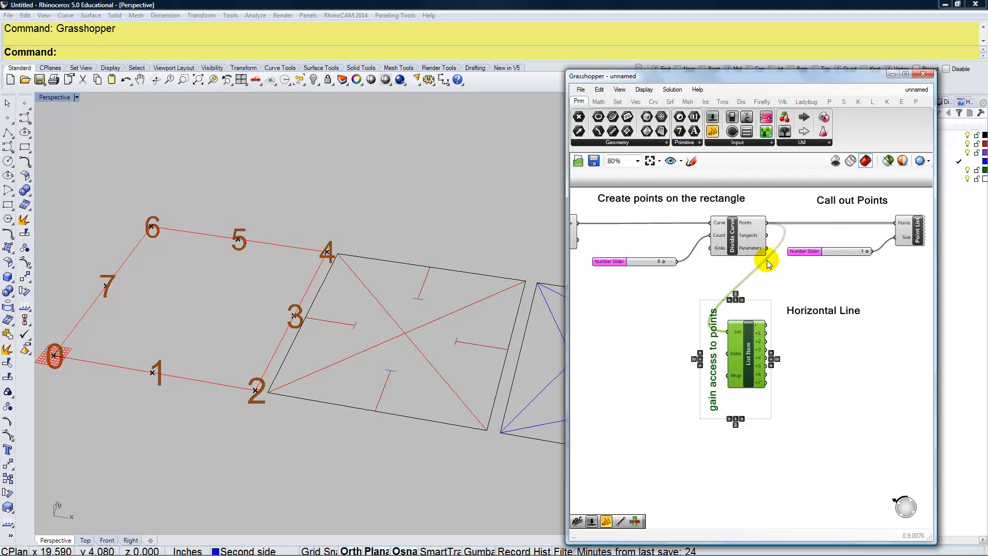
Add a Line component that connects two points below the Horizontal Line note
mouse_move(759, 249)
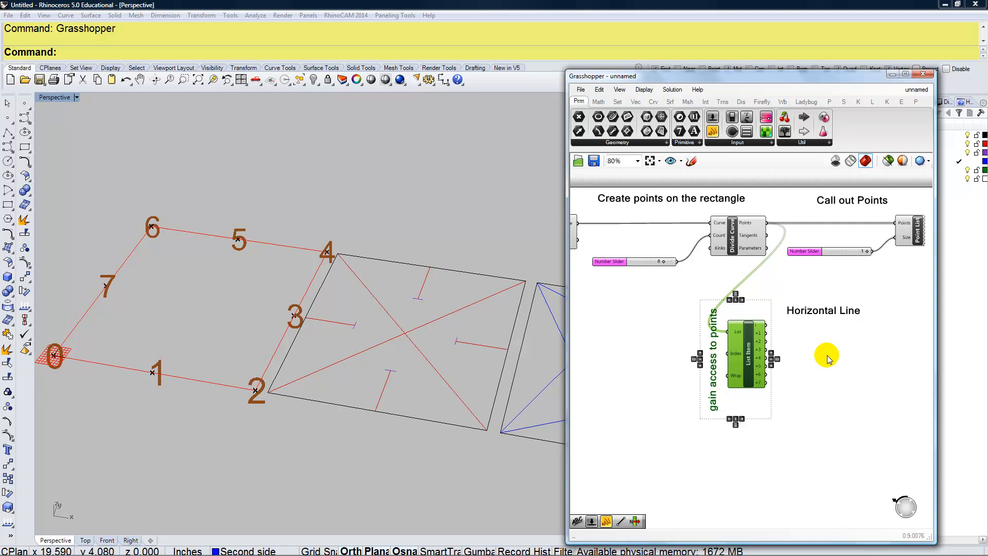
scroll(827, 355, up, 2)
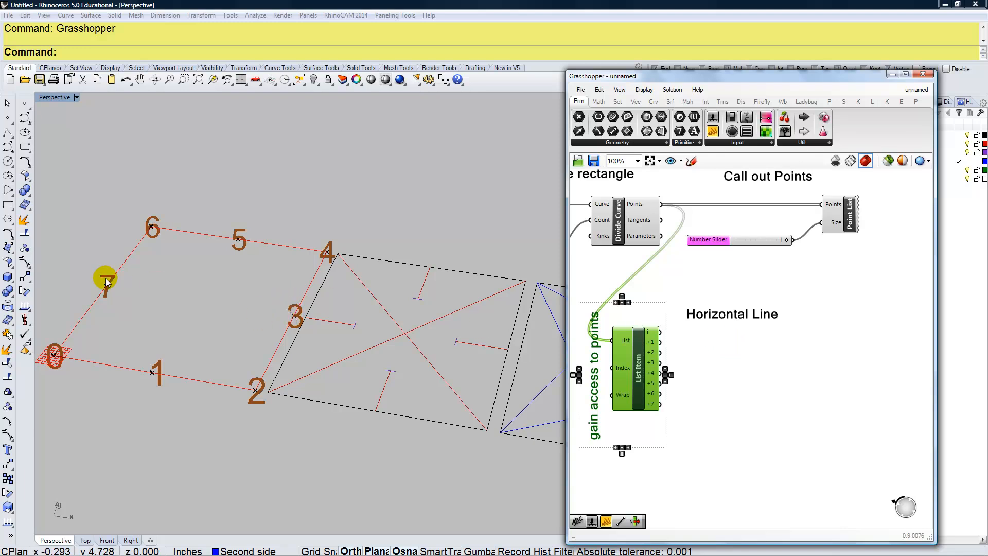
click(714, 354)
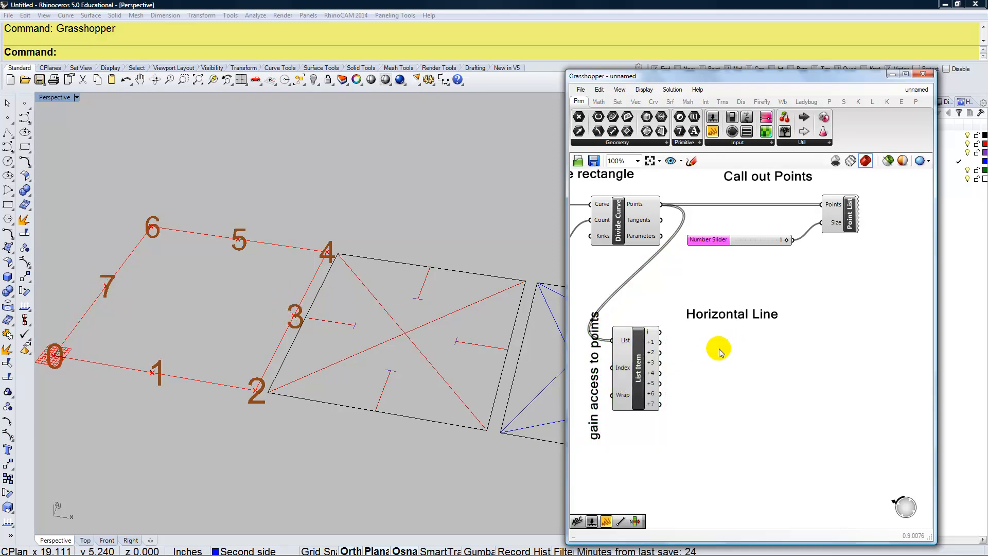
double_click(737, 348)
text(line)
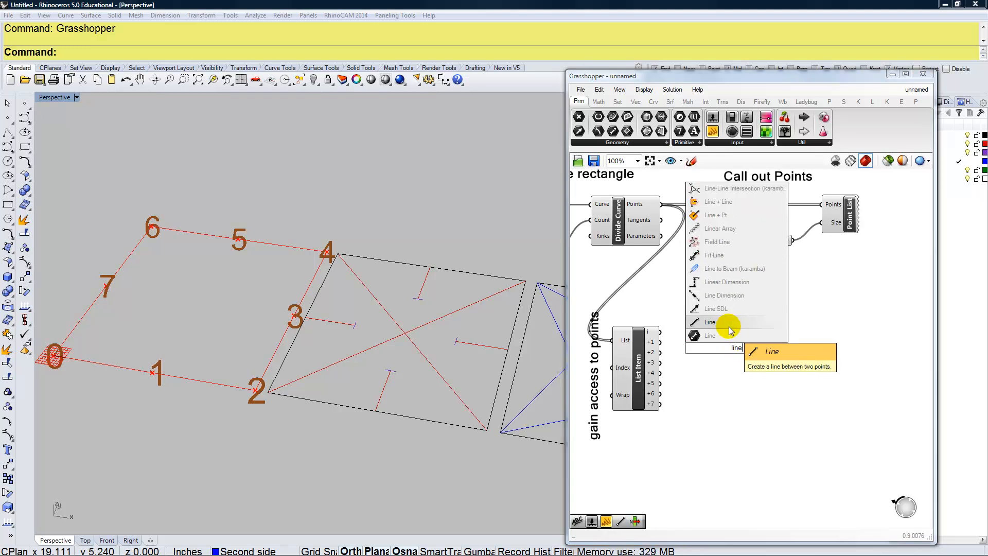
click(730, 326)
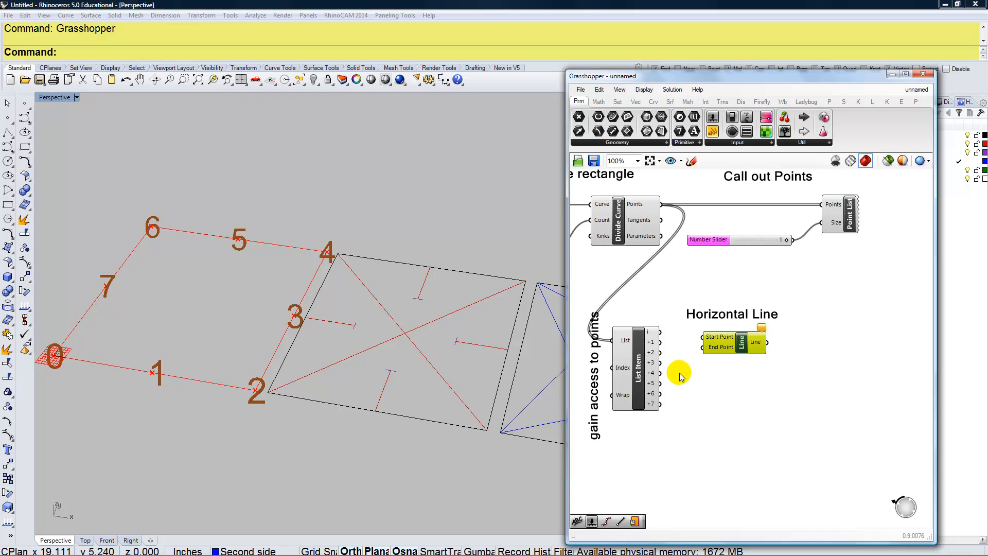
Wire List Item's +3 and +7 outputs into the Horizontal Line component's Start Point and End Point, and nudge it closer to its note
drag(661, 363, 703, 337)
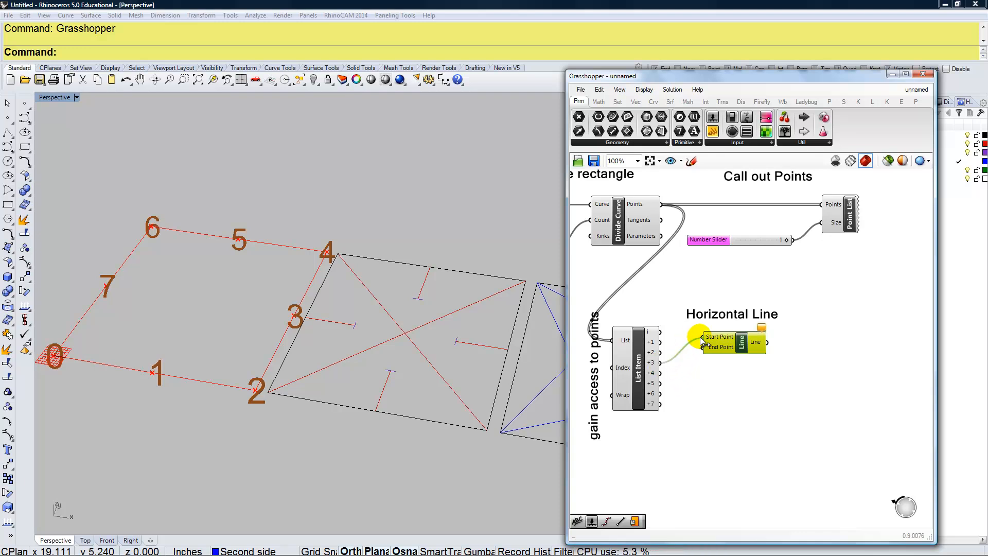
drag(661, 404, 703, 347)
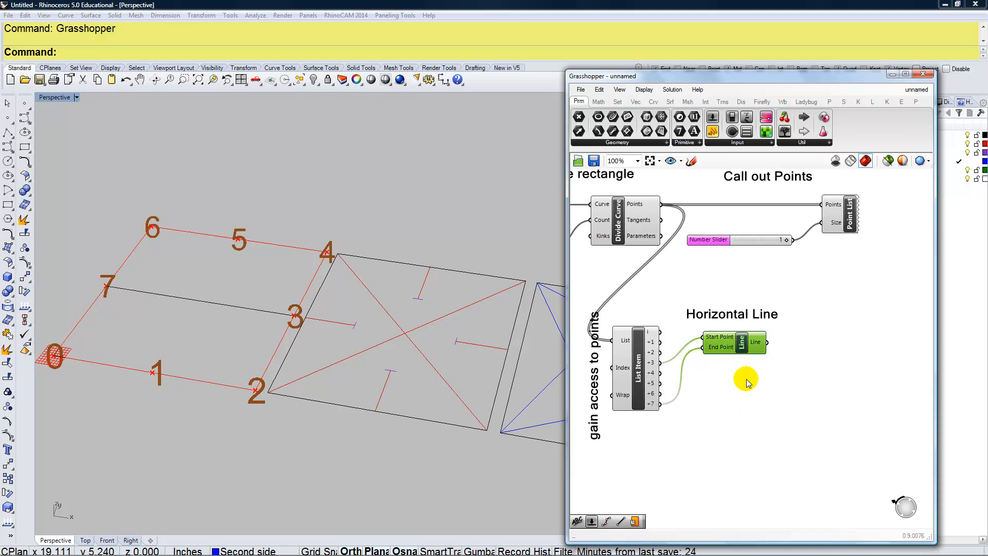
drag(739, 346, 738, 343)
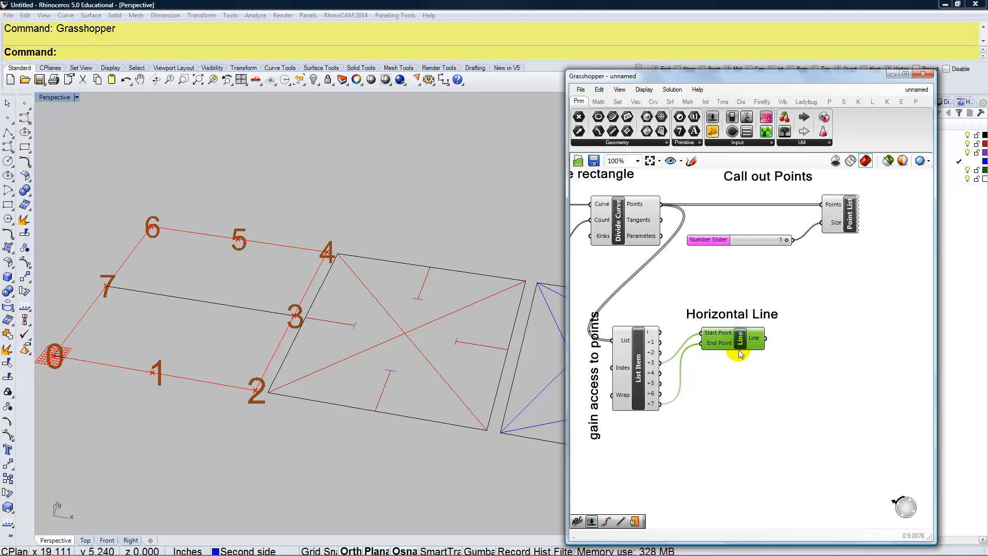
Add a Scribble note reading "Vertical Line" below the Horizontal Line component
double_click(744, 414)
text(scri)
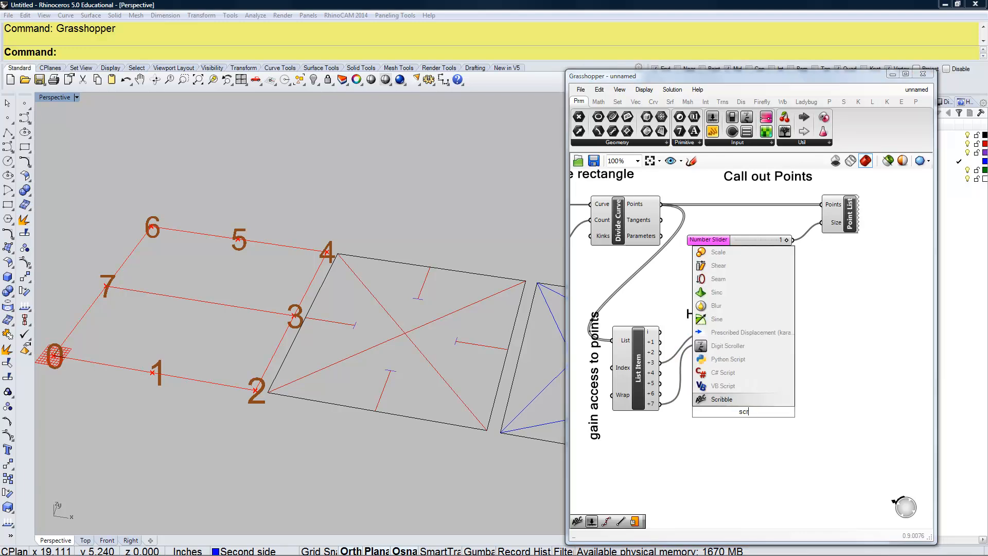
click(731, 400)
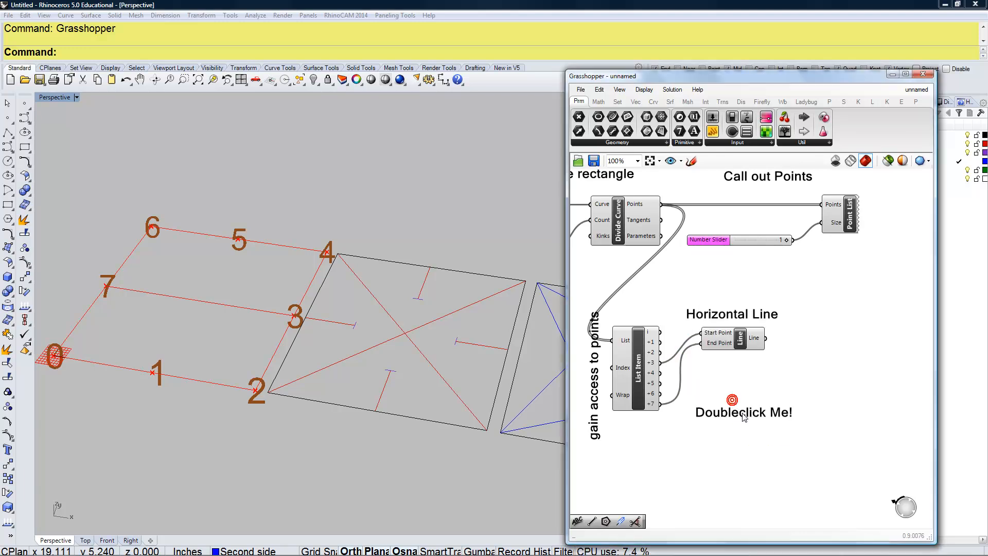
click(735, 411)
click(737, 414)
click(732, 414)
double_click(734, 417)
drag(729, 368, 702, 370)
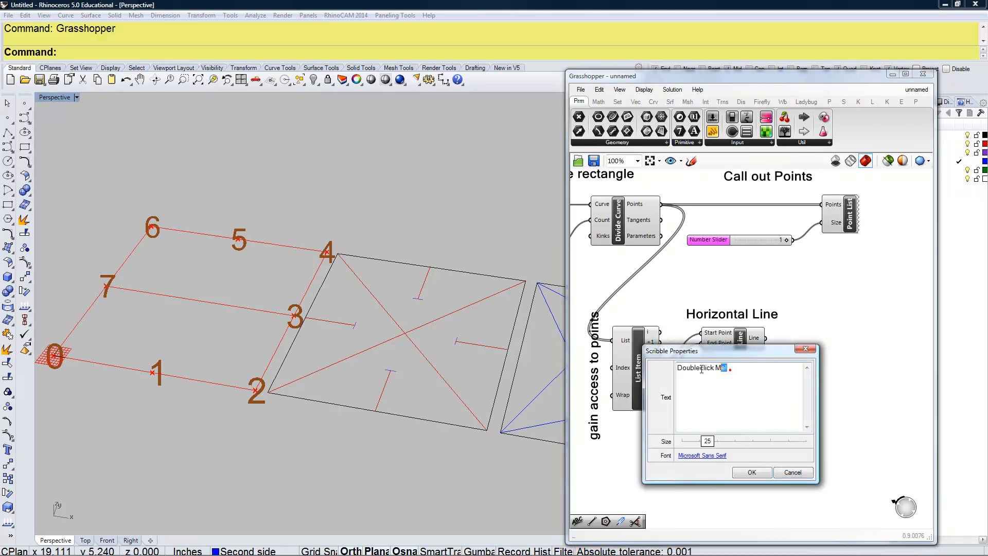
text(Vertical Line)
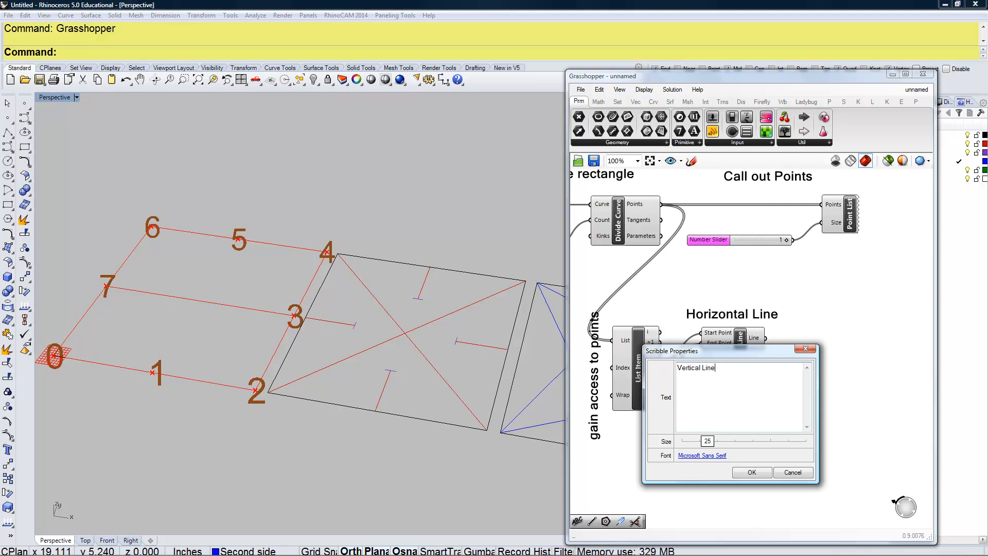
click(744, 471)
drag(739, 416, 736, 410)
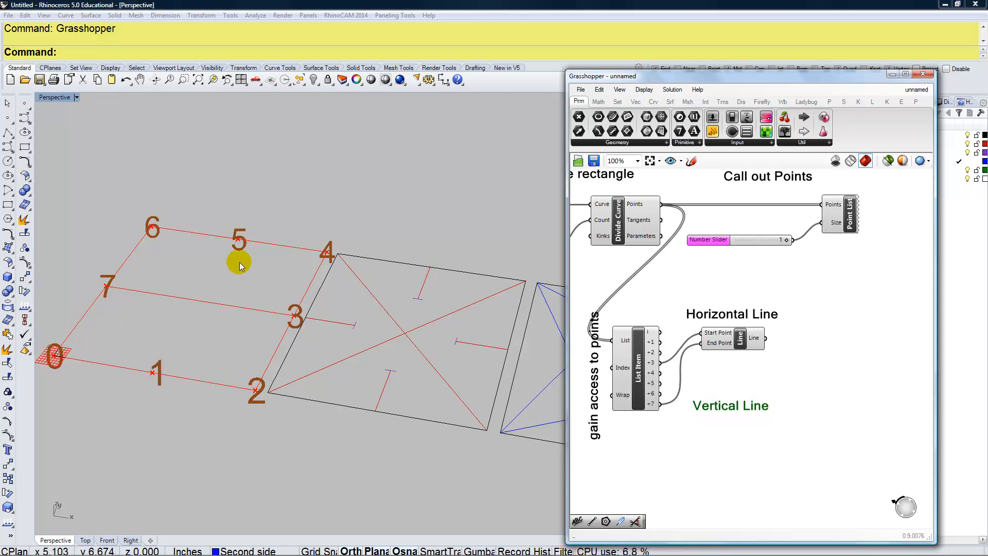
Add a Line component below the Vertical Line note and wire List Item's +1 to Start Point and +5 to End Point
double_click(744, 439)
text(line)
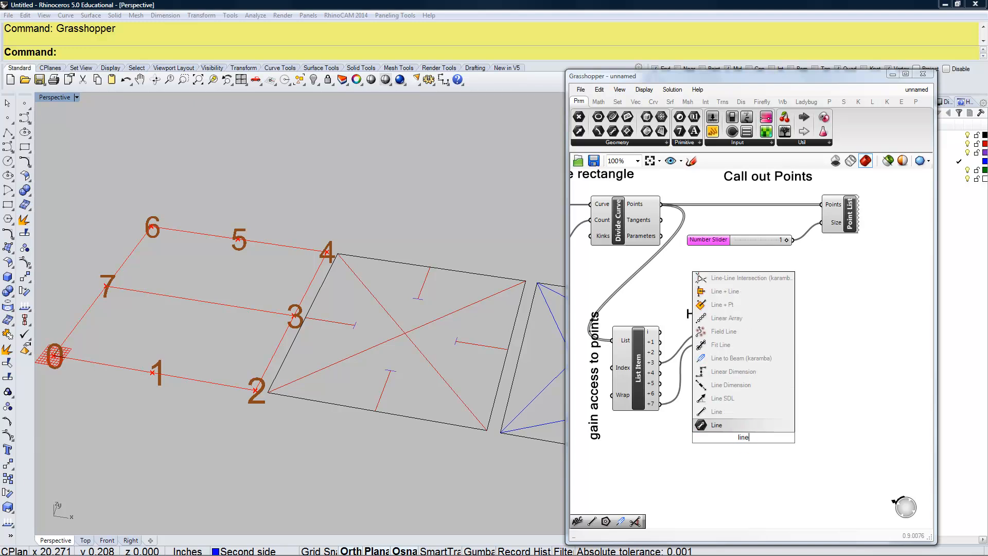
click(716, 424)
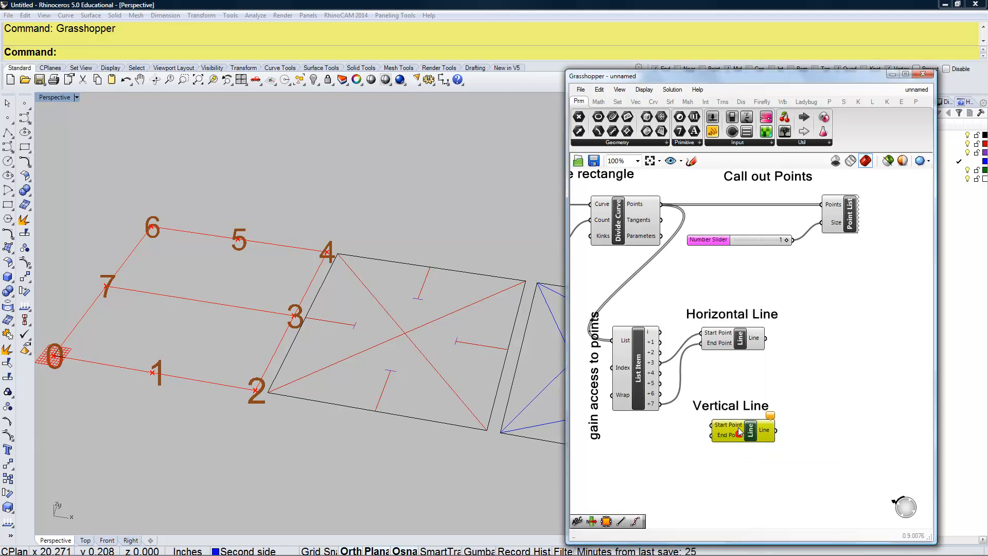
drag(660, 342, 702, 429)
drag(662, 384, 730, 438)
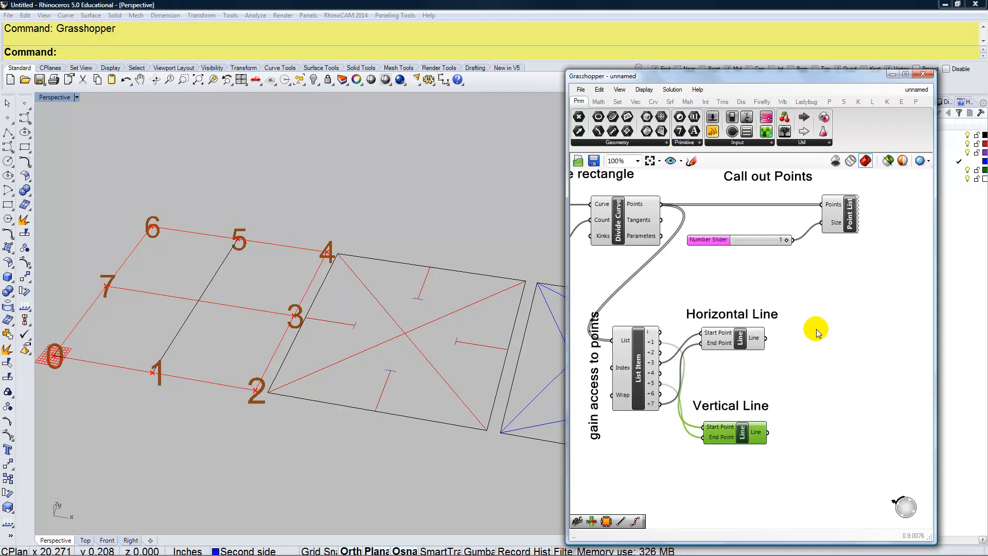
Spread the Vertical Line and Horizontal Line components with their notes apart vertically, and shift both sets farther from List Item's outputs
click(719, 344)
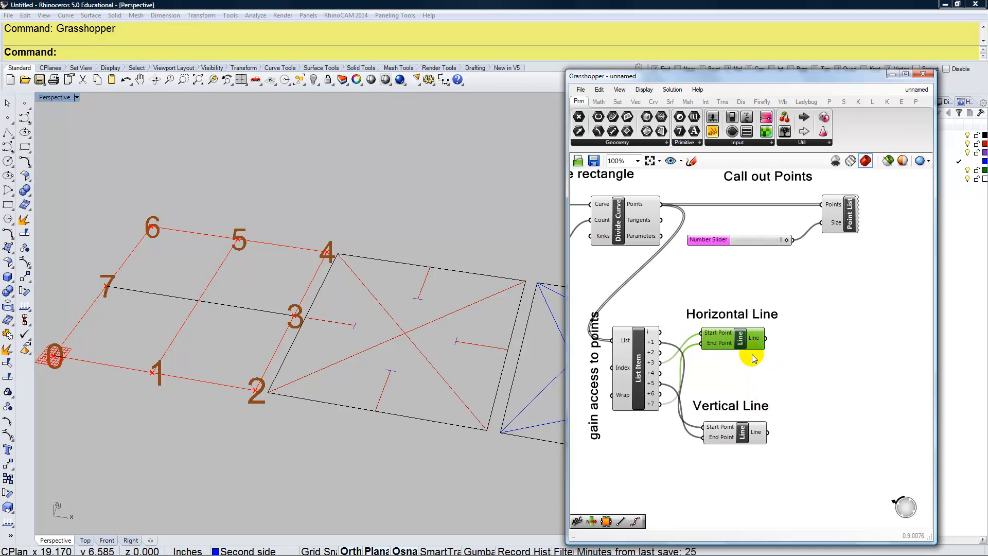
drag(788, 452, 687, 395)
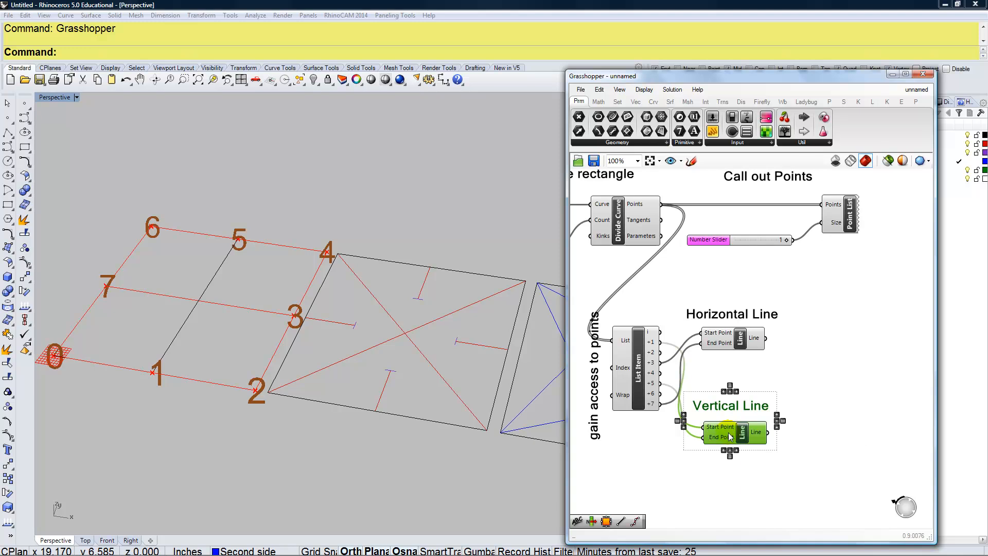
drag(730, 437, 730, 481)
click(770, 397)
drag(785, 355, 684, 307)
drag(741, 337, 743, 305)
click(777, 448)
drag(792, 479, 693, 276)
drag(723, 308, 793, 309)
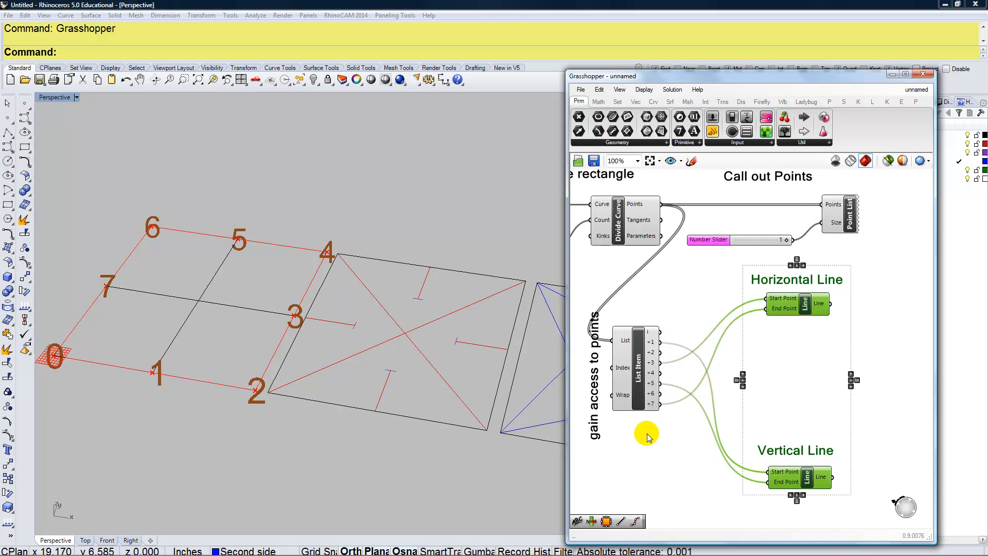
Group List Item with its "gain access to points" note and shift the group slightly toward the Line components
right_drag(644, 435, 674, 427)
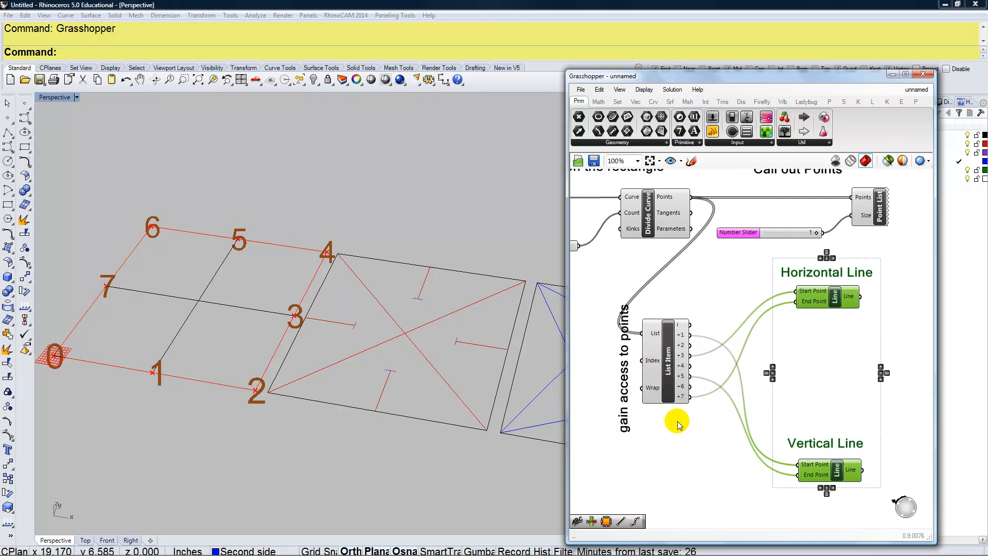
drag(684, 442, 618, 297)
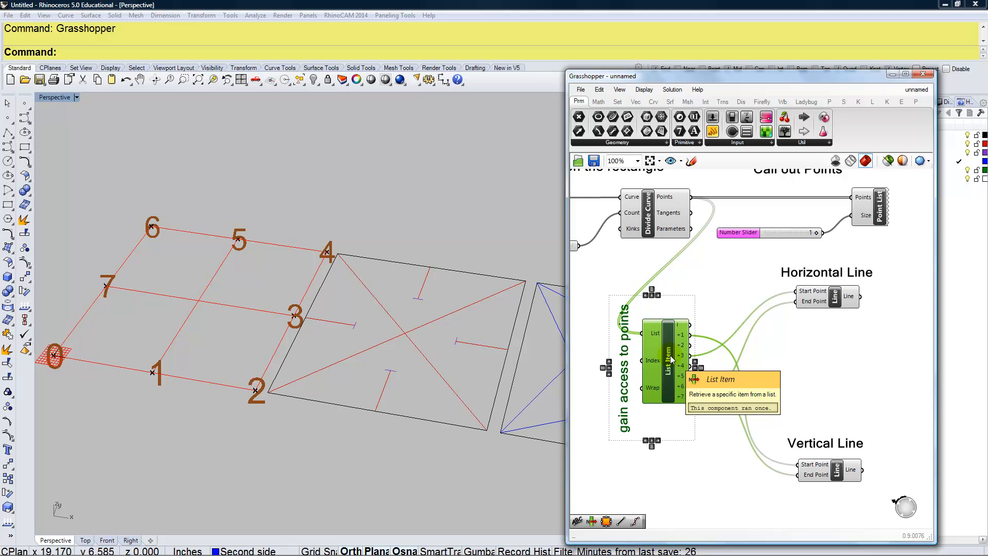
key(ctrl+g)
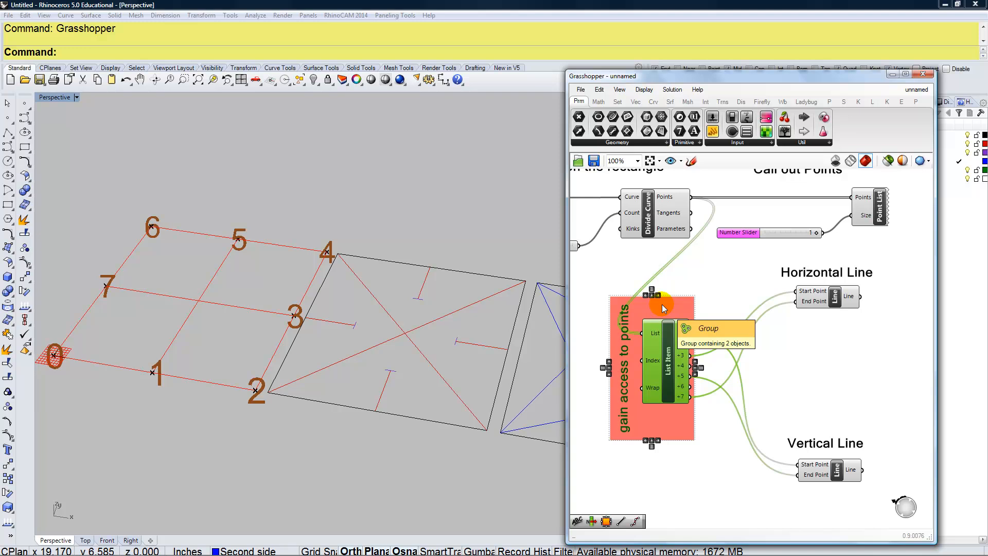
click(700, 311)
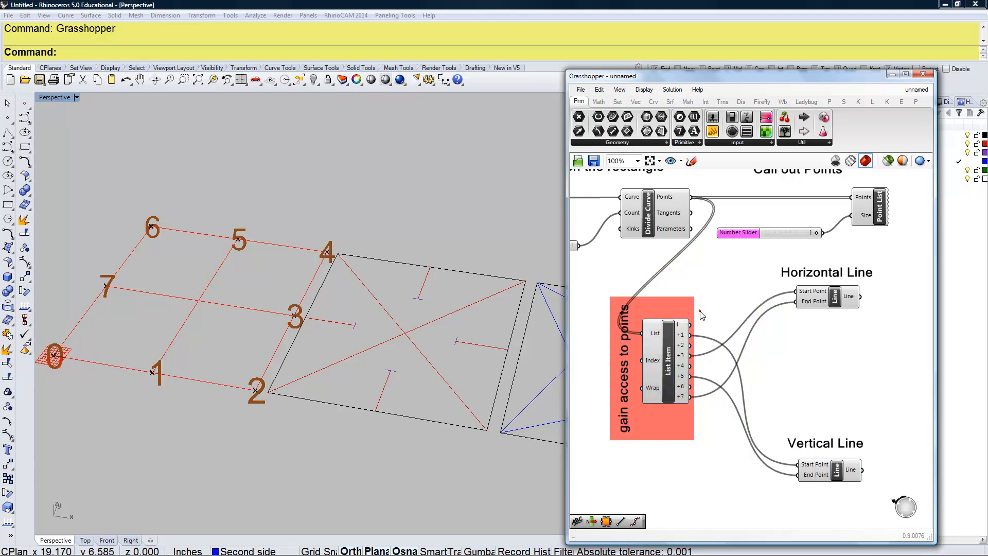
mouse_move(663, 437)
mouse_down()
mouse_move(654, 421)
mouse_move(662, 439)
mouse_move(675, 430)
mouse_up()
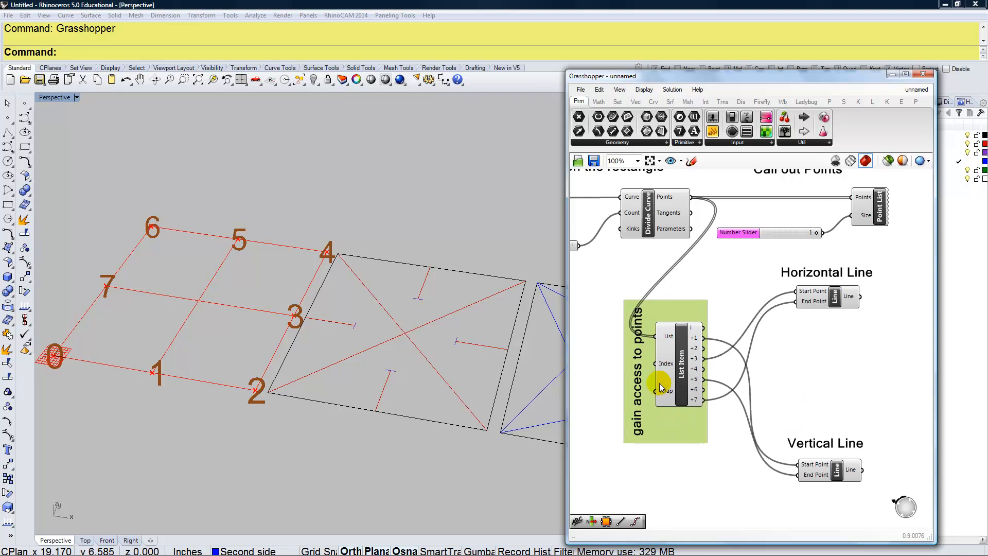
Add a Scribble note reading "Make tic marks" on the output side of the Horizontal Line component
right_drag(797, 345, 675, 341)
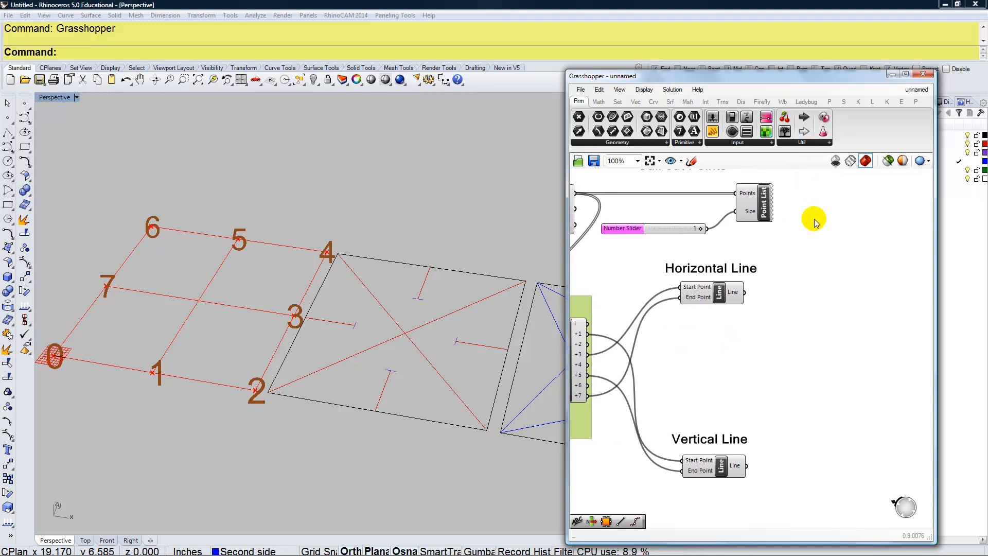
double_click(813, 267)
text(sc)
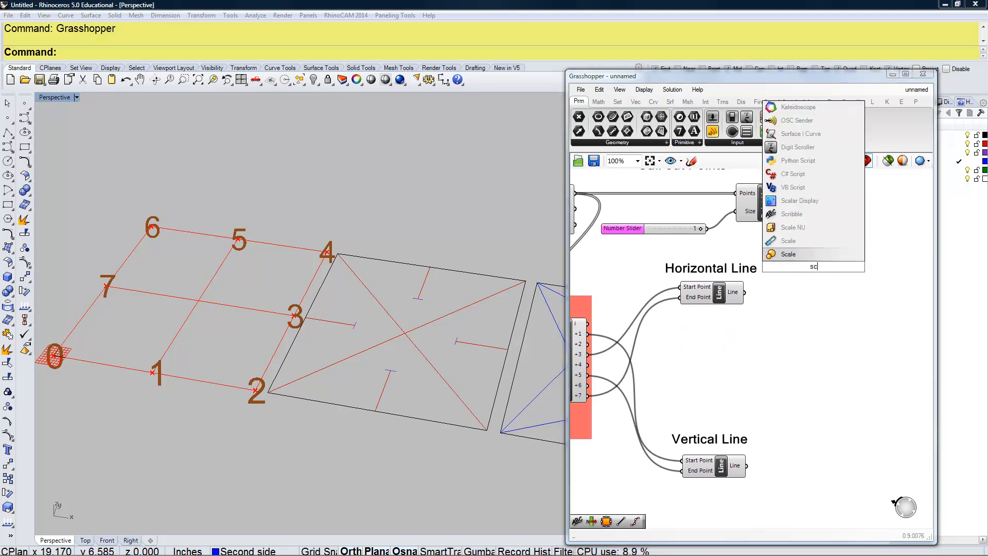
click(801, 216)
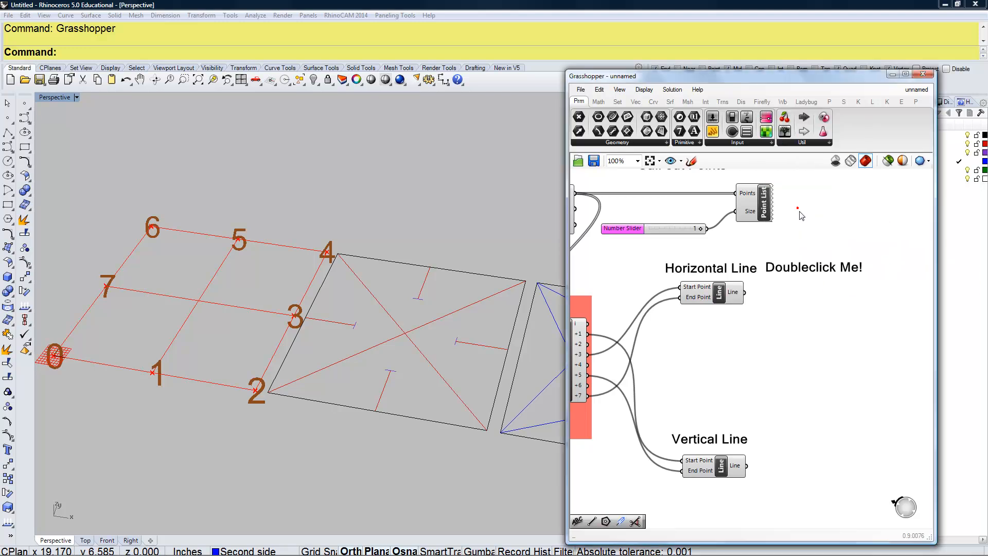
drag(824, 269, 870, 263)
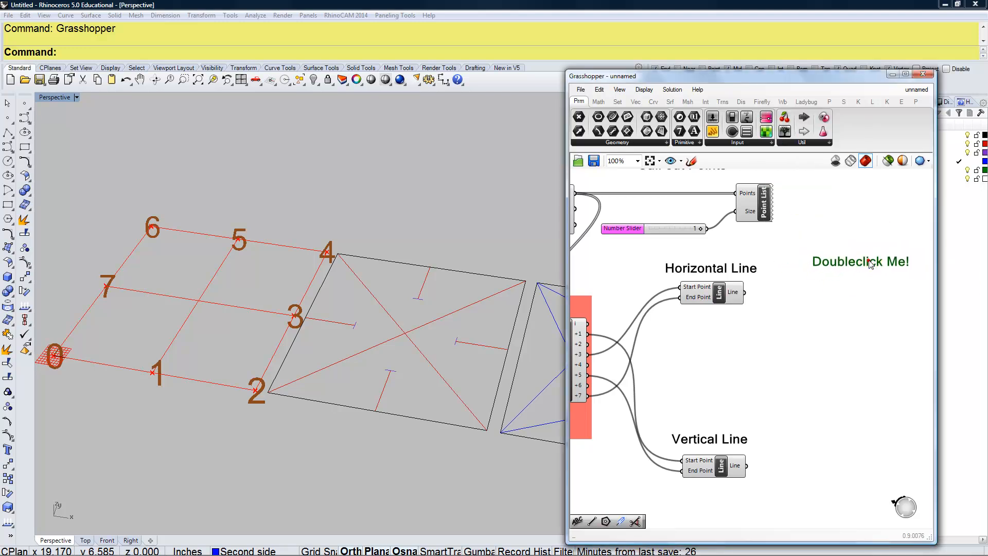
double_click(870, 263)
drag(870, 215, 758, 227)
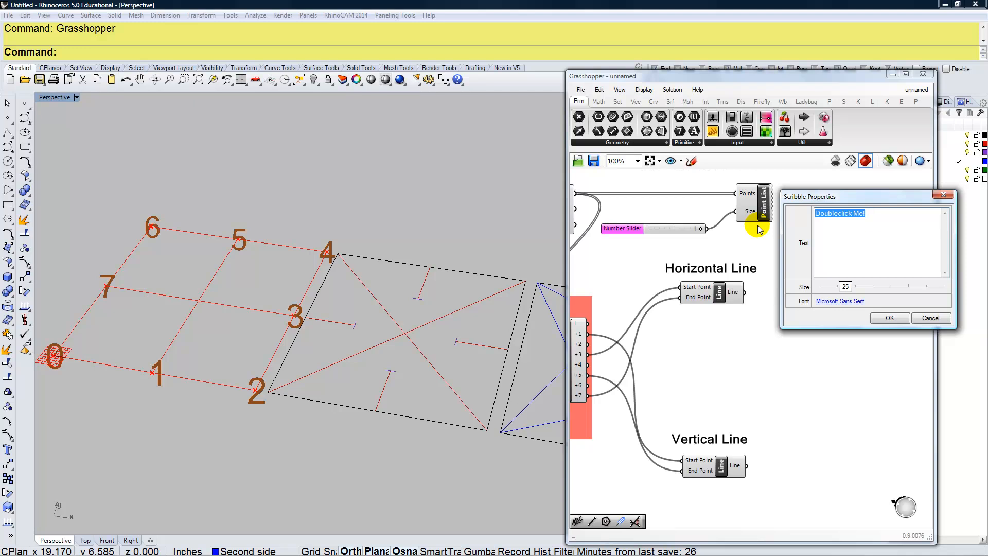
text(Make tic marks)
click(882, 318)
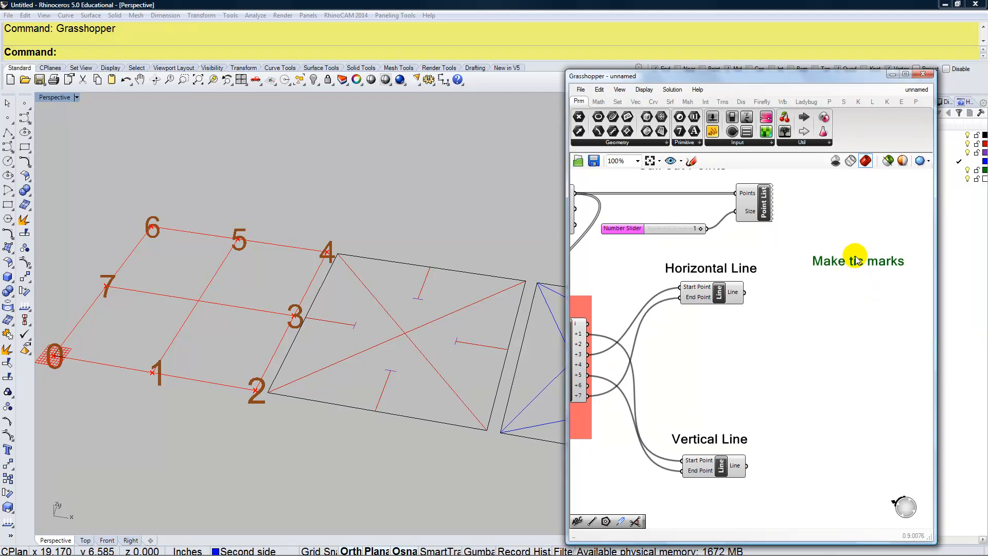
drag(856, 263, 856, 268)
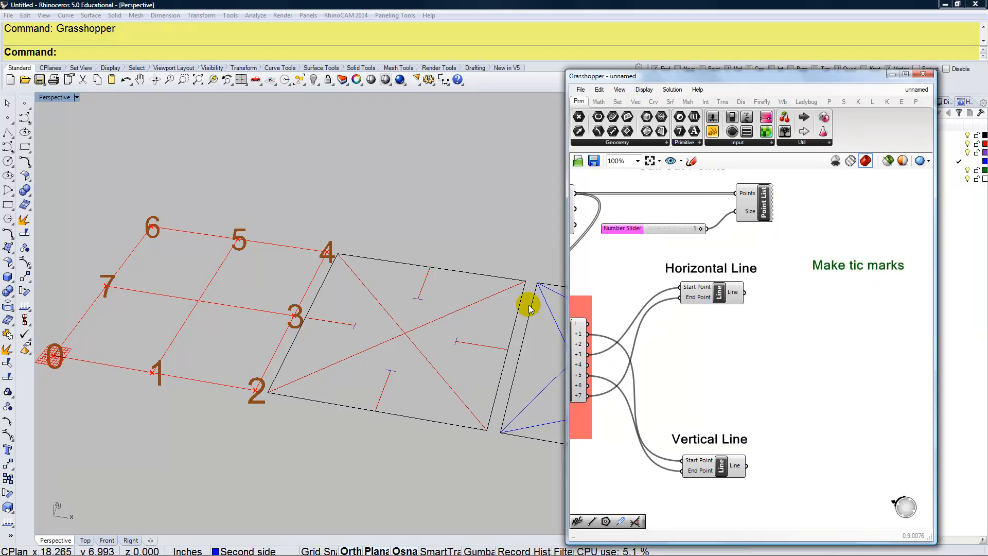
Add an Evaluate Curve component below the "Make tic marks" note and wire the Horizontal Line's Line output into its Curve input
click(715, 297)
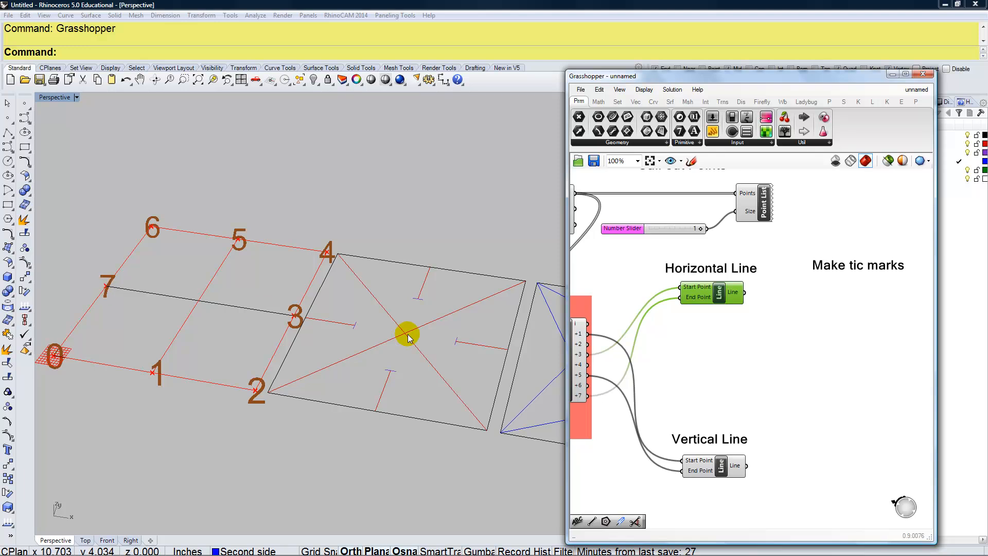
click(454, 339)
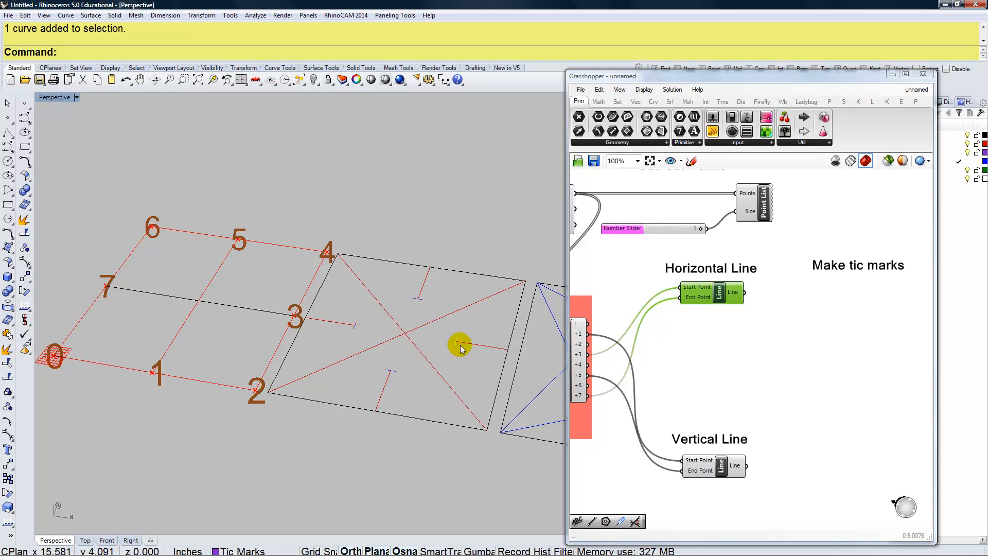
click(850, 303)
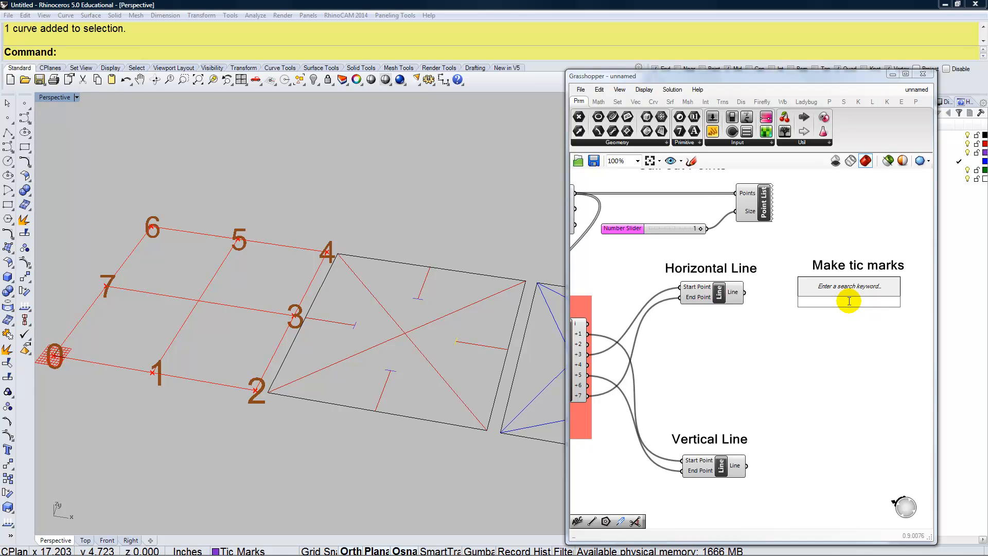
text(evaluat)
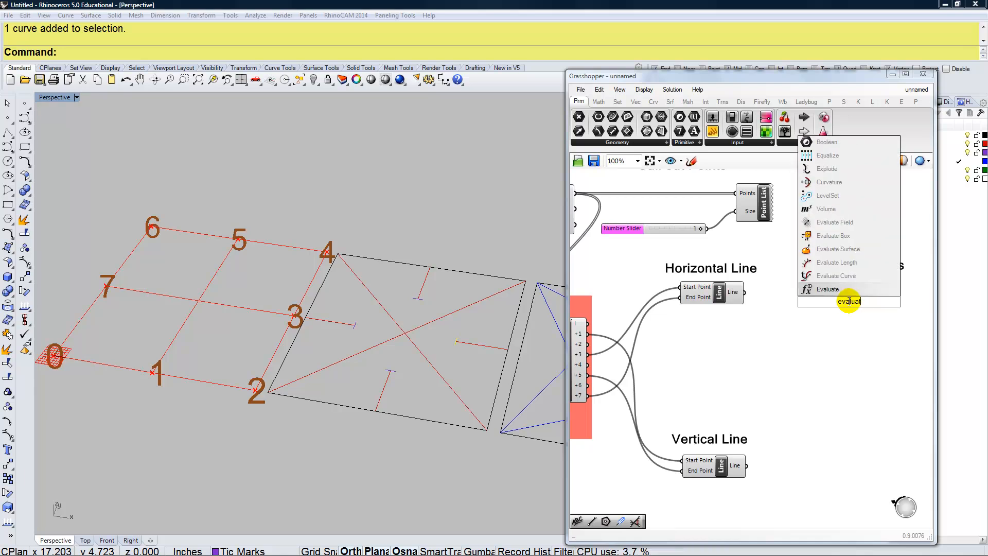
key(Up)
key(Return)
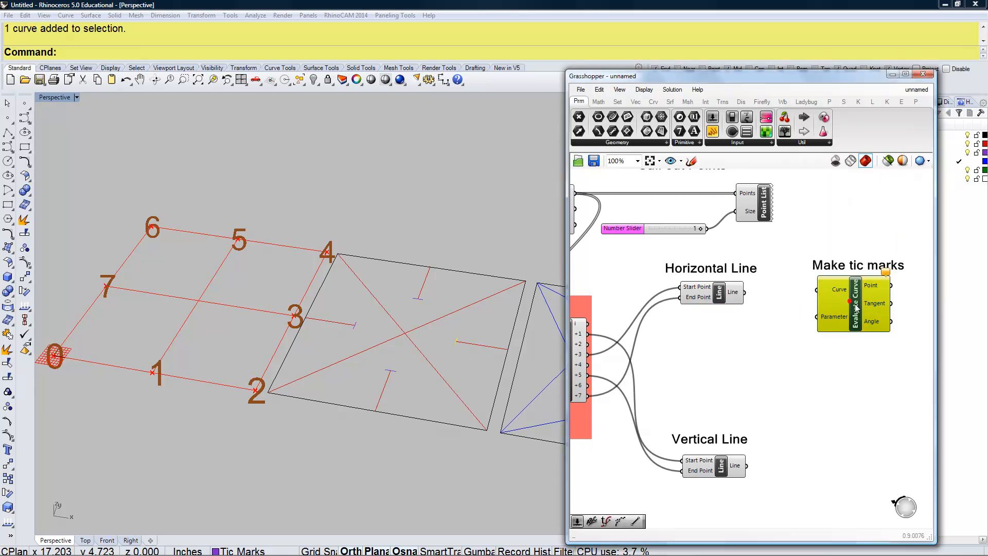
drag(746, 294, 818, 297)
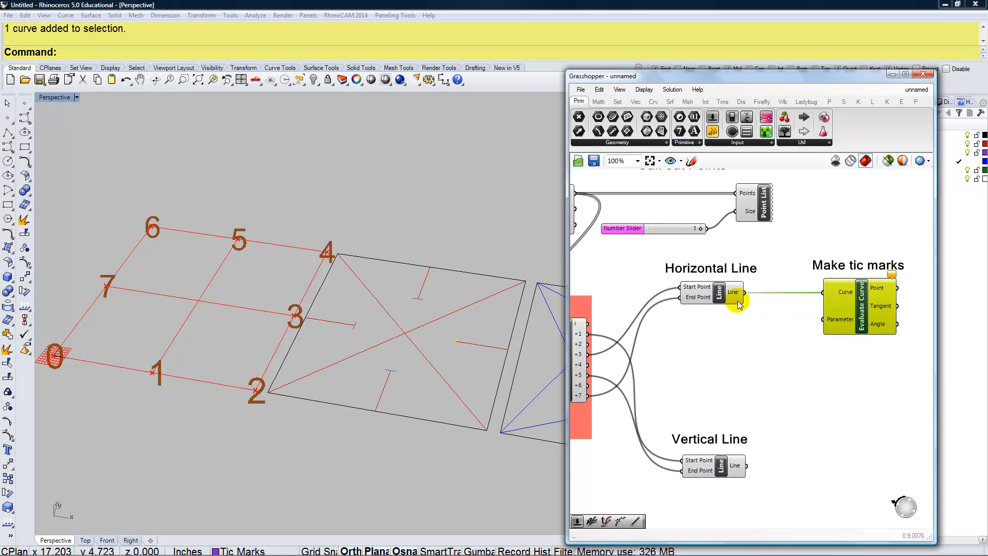
Add a 0.25 Number Slider beneath the Horizontal Line component and wire it into Evaluate Curve's Parameter input
click(822, 318)
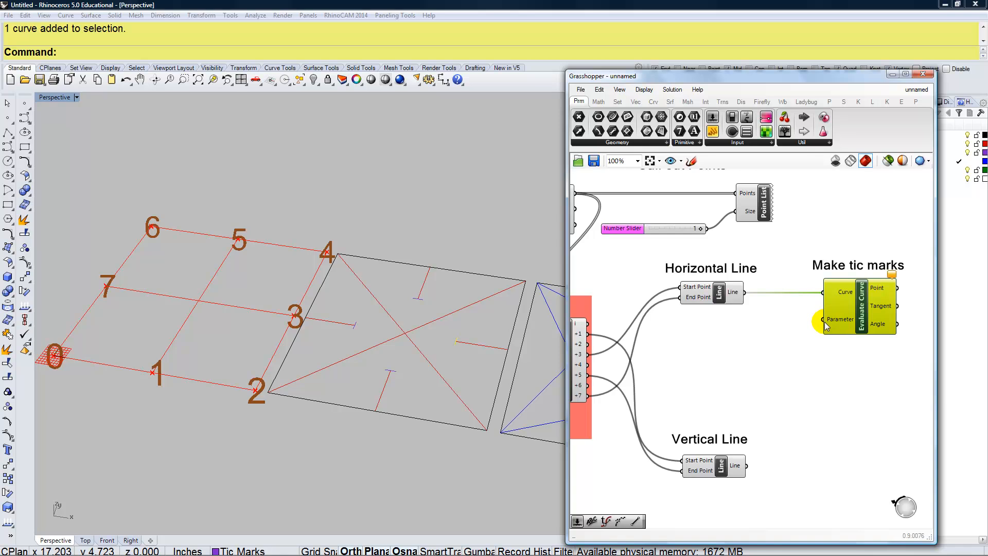
mouse_move(843, 323)
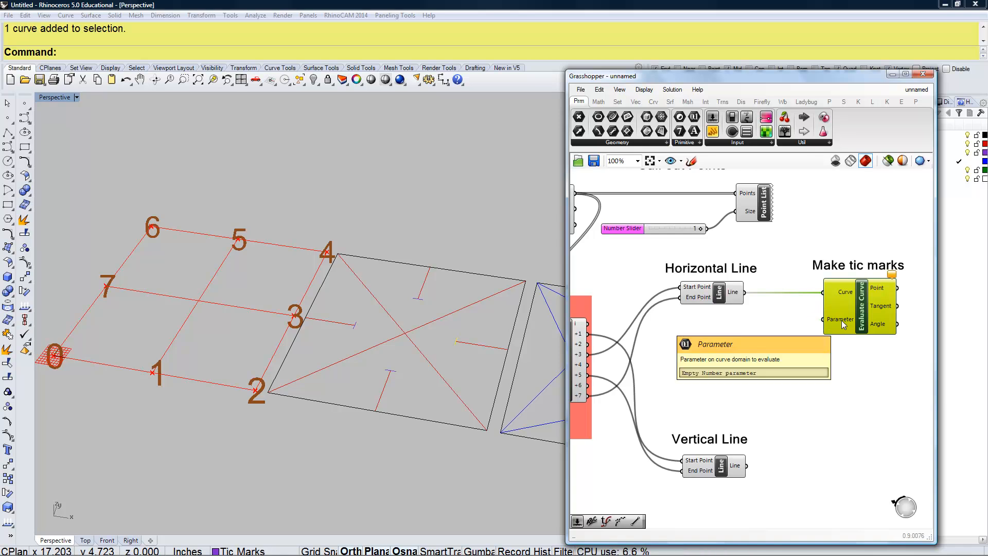
double_click(783, 328)
text(.5)
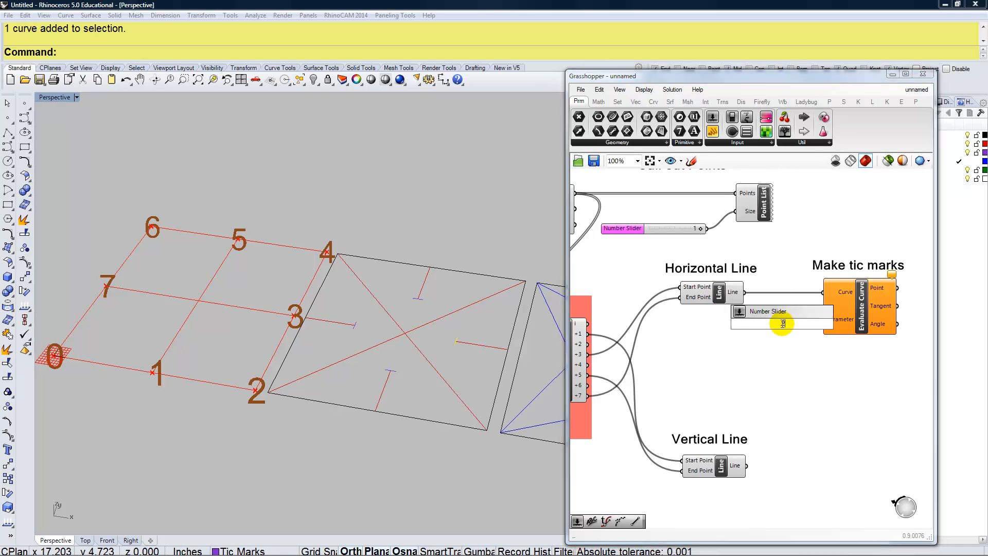
key(Return)
drag(783, 328, 754, 330)
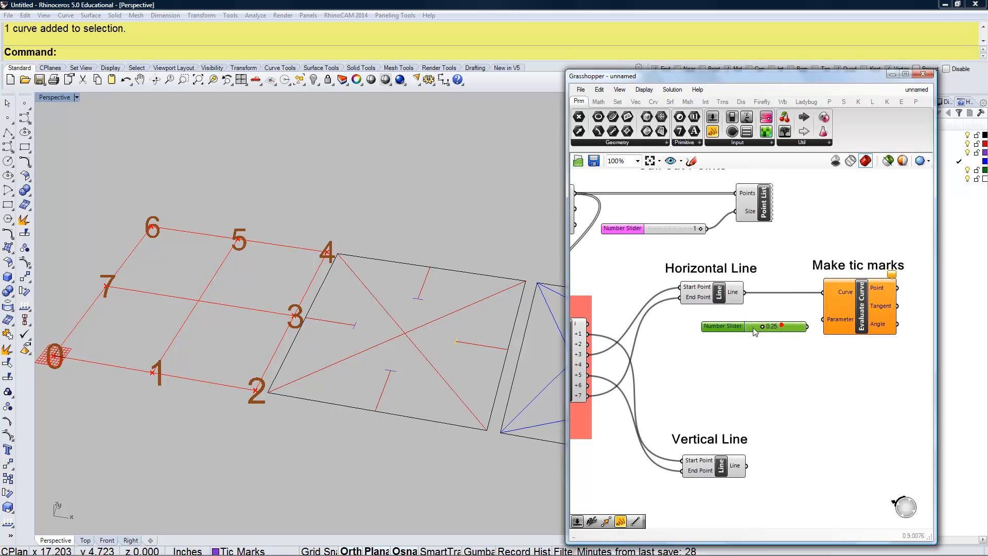
drag(820, 326, 823, 320)
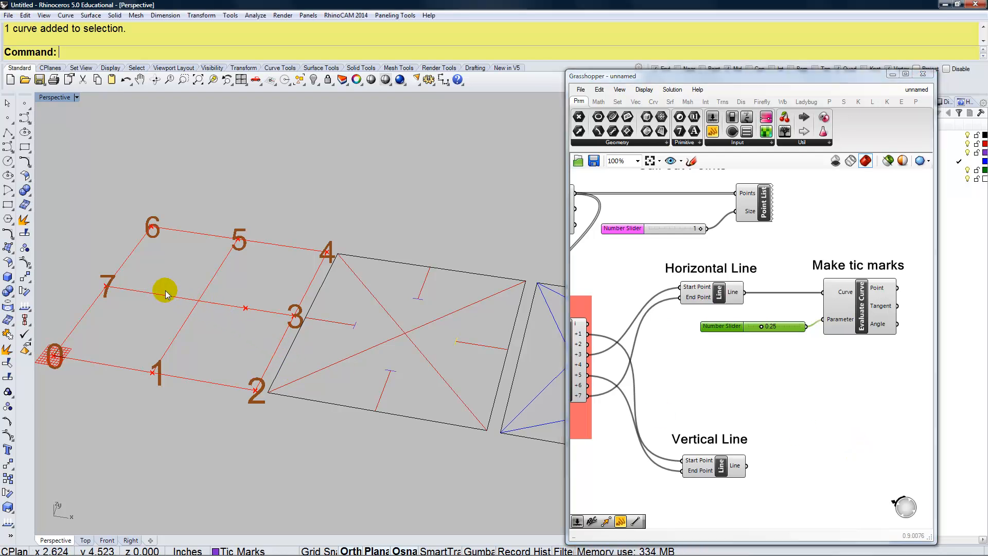
Add a second Evaluate Curve component directly below the first one
click(857, 380)
double_click(859, 381)
text(evalua)
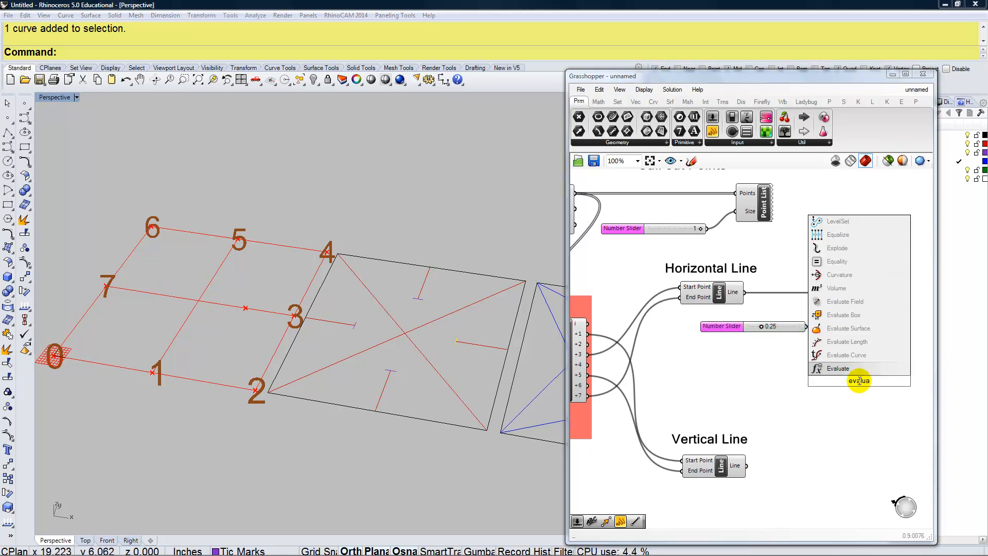
click(847, 355)
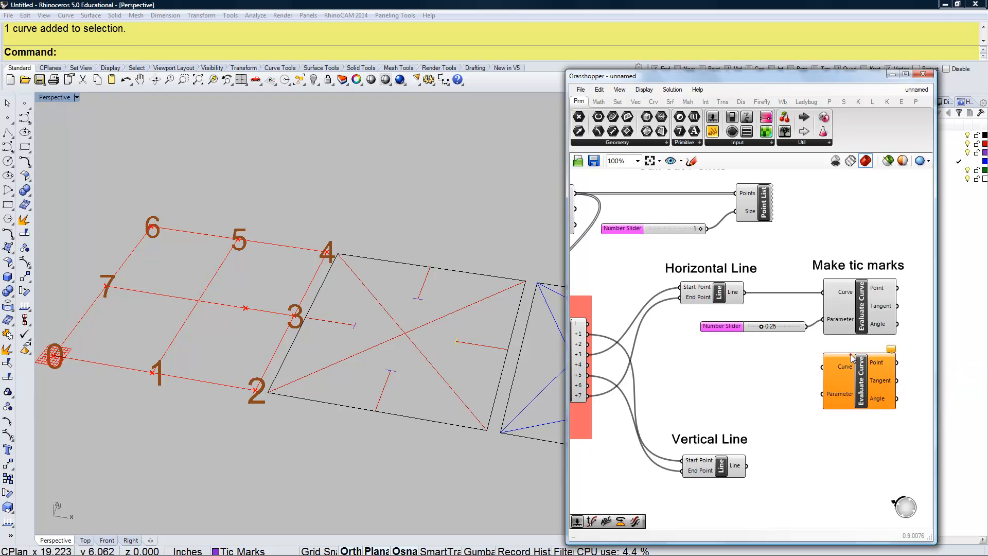
Feed the second Evaluate Curve with a new 0.75 slider for its Parameter and the Horizontal Line's Line output for its Curve
double_click(767, 378)
text(.75)
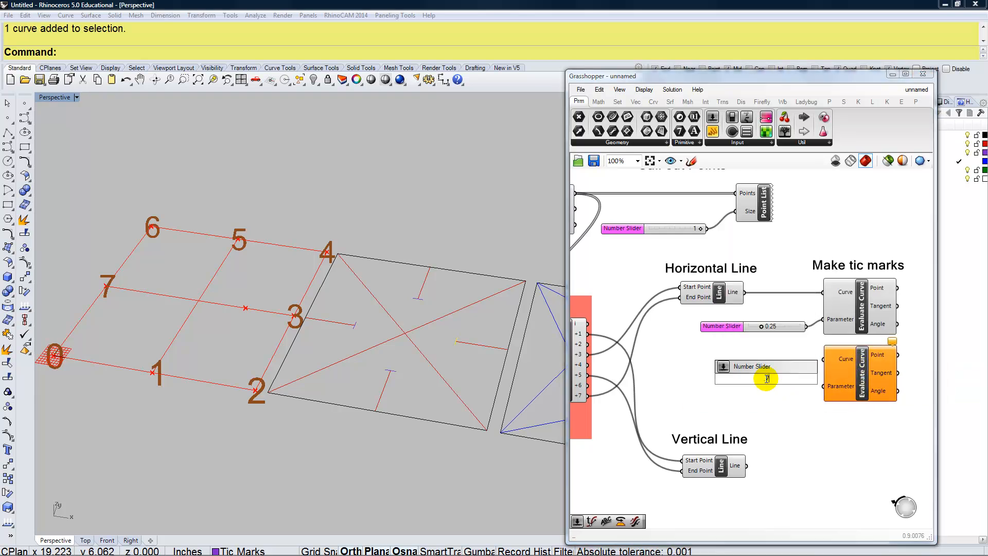
click(752, 367)
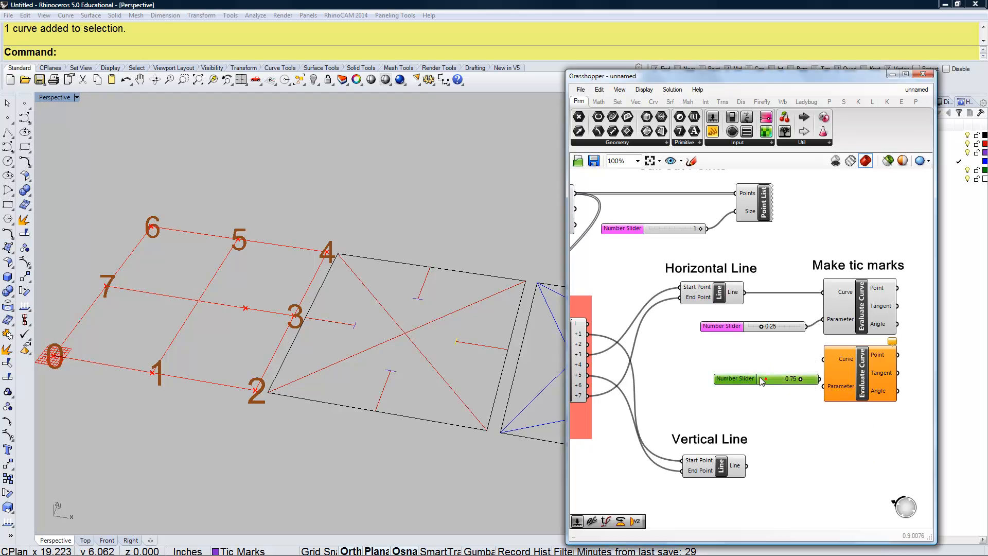
drag(803, 379, 824, 386)
drag(759, 381, 760, 388)
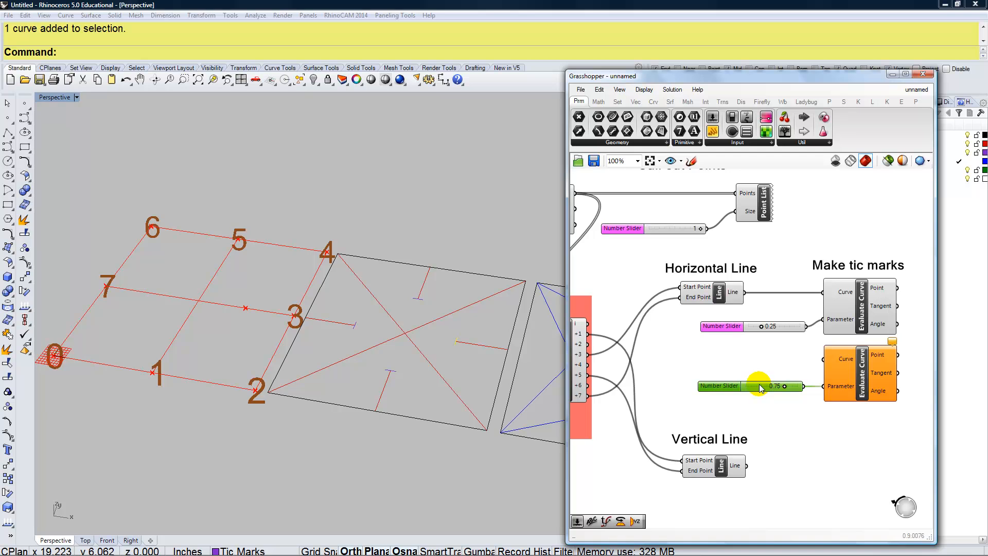
drag(746, 295, 824, 359)
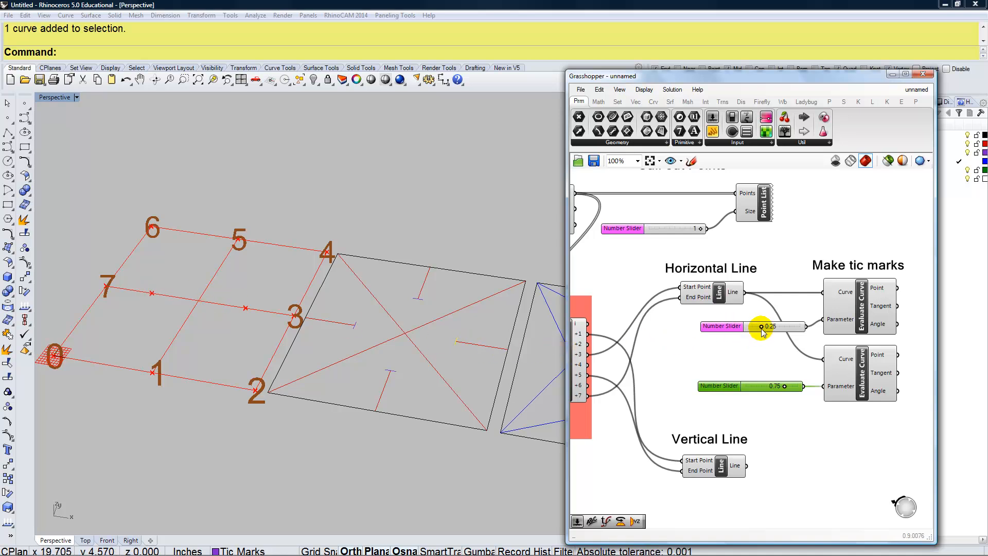
Test moving the two parameter sliders independently to 0.26 and 0.76, and return the first one to 0.25
drag(761, 326, 762, 327)
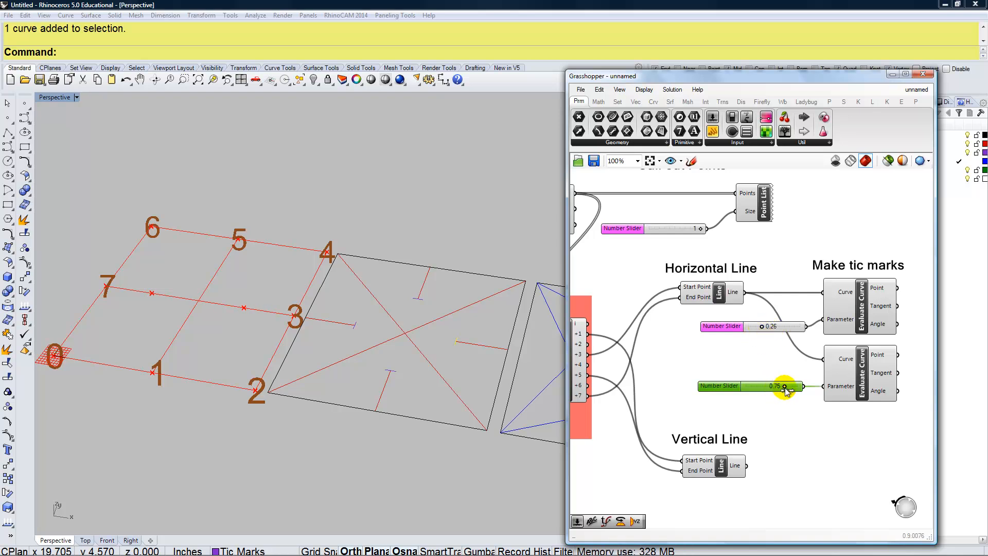
drag(786, 389, 786, 387)
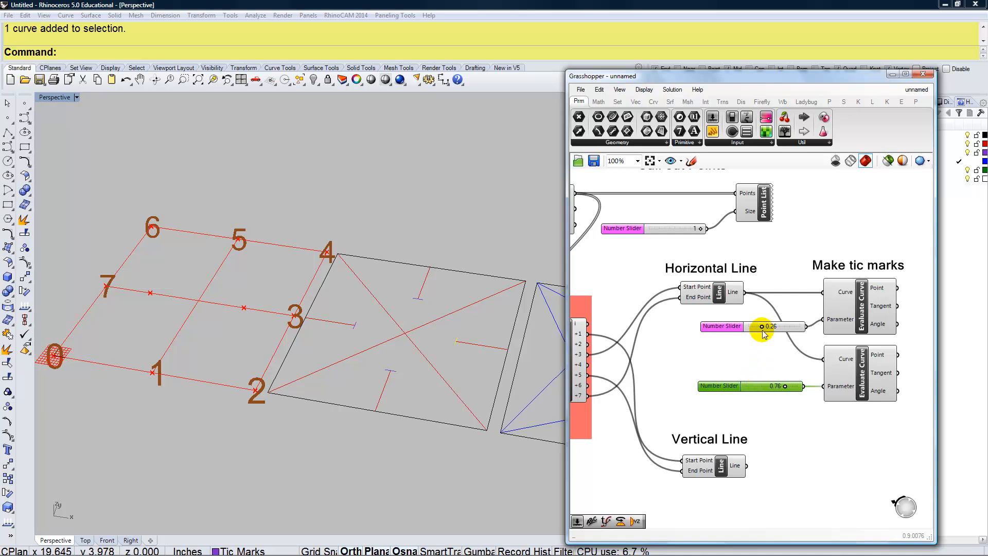
drag(767, 332, 766, 332)
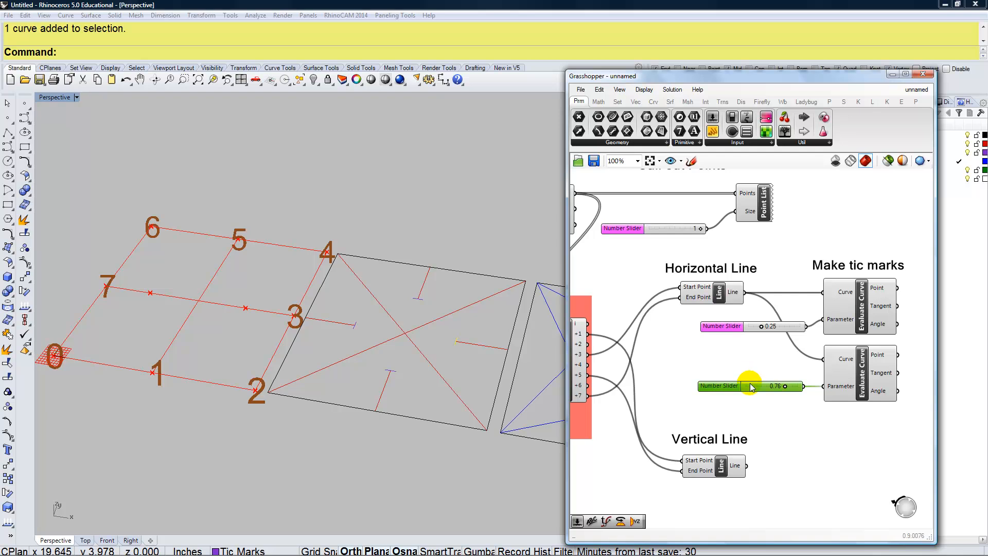
Replace the second Evaluate Curve's slider with a Panel containing 1, shrunk to a small box
key(Delete)
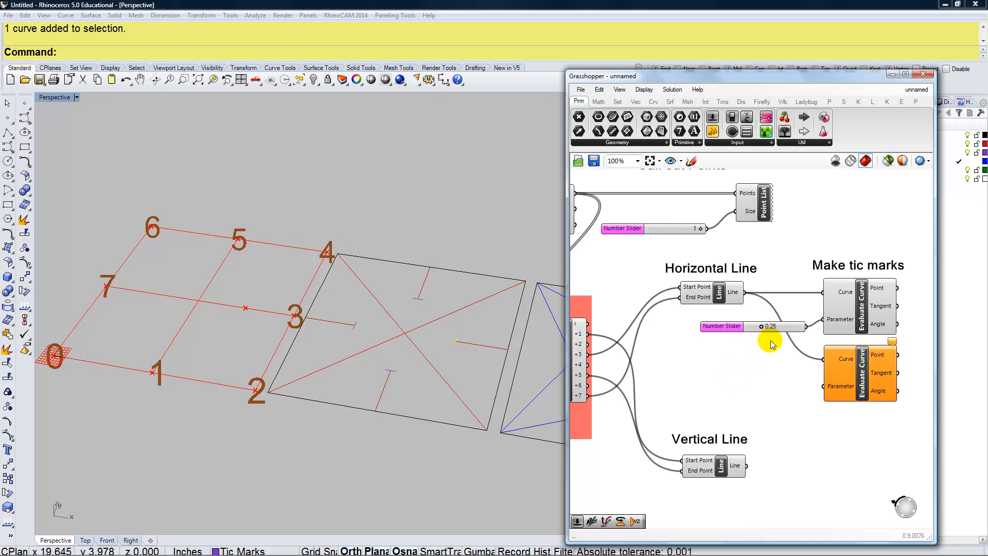
double_click(726, 377)
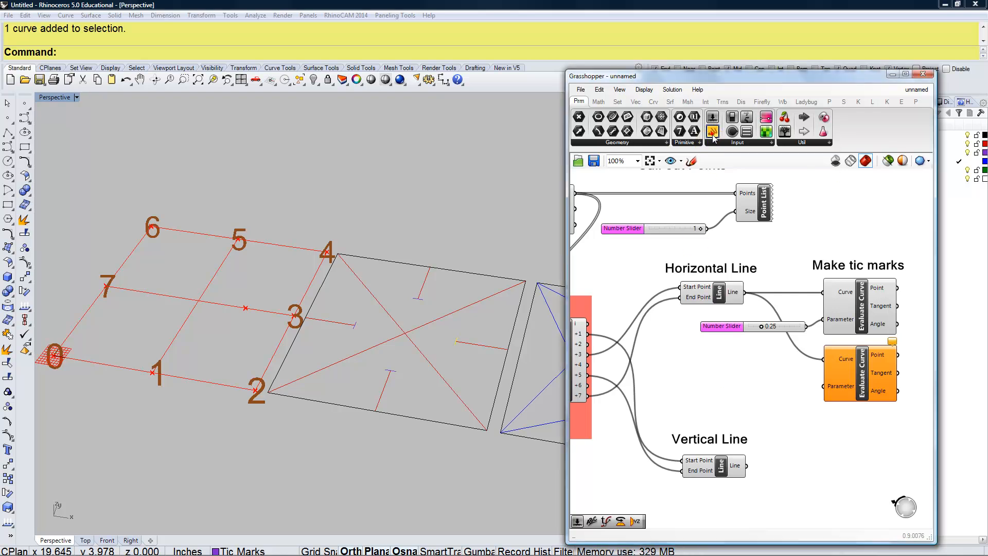
drag(714, 133, 713, 364)
double_click(718, 371)
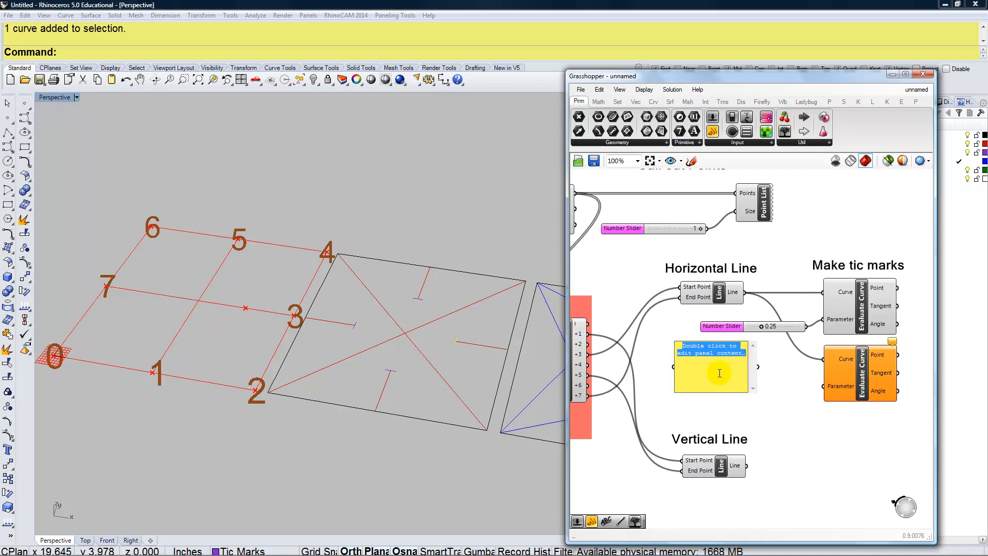
text(1)
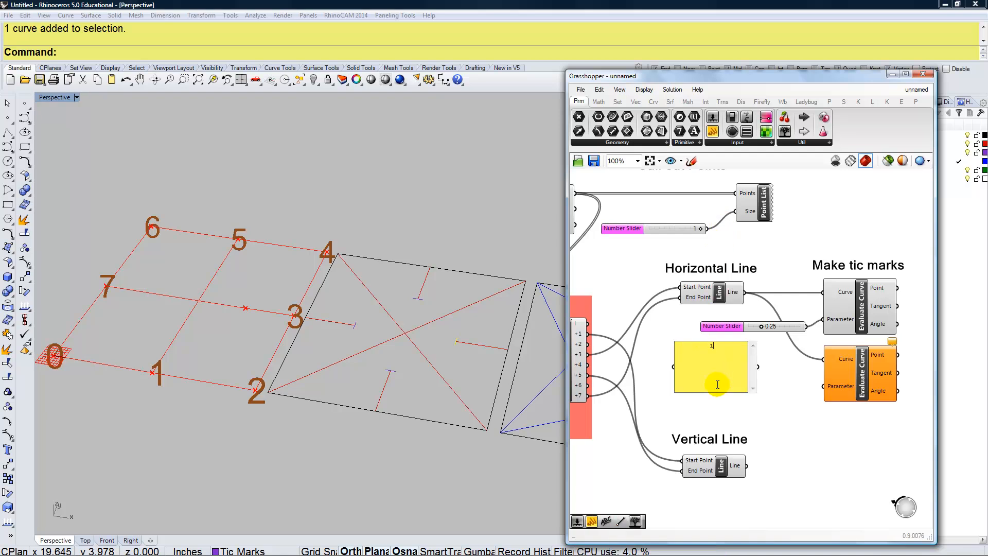
click(726, 412)
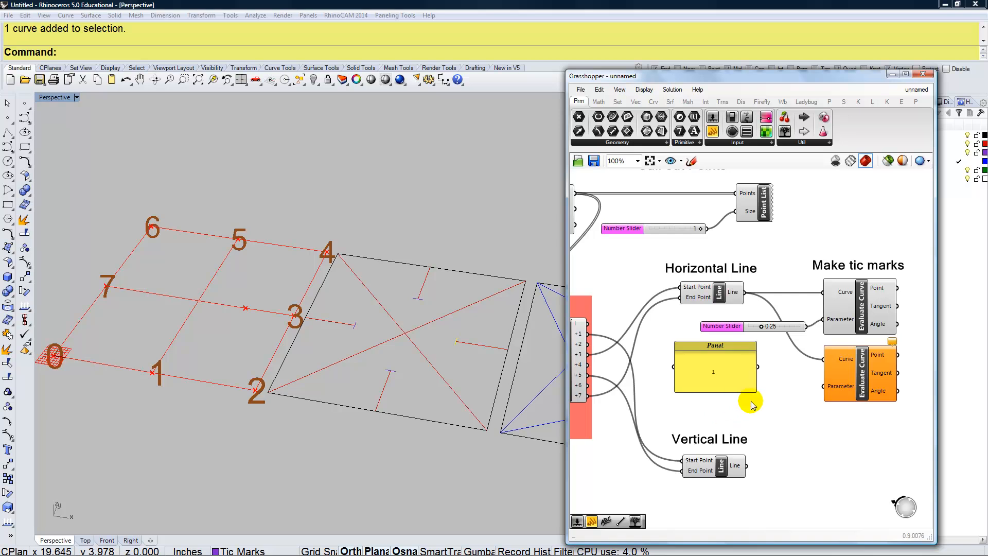
drag(753, 391, 690, 367)
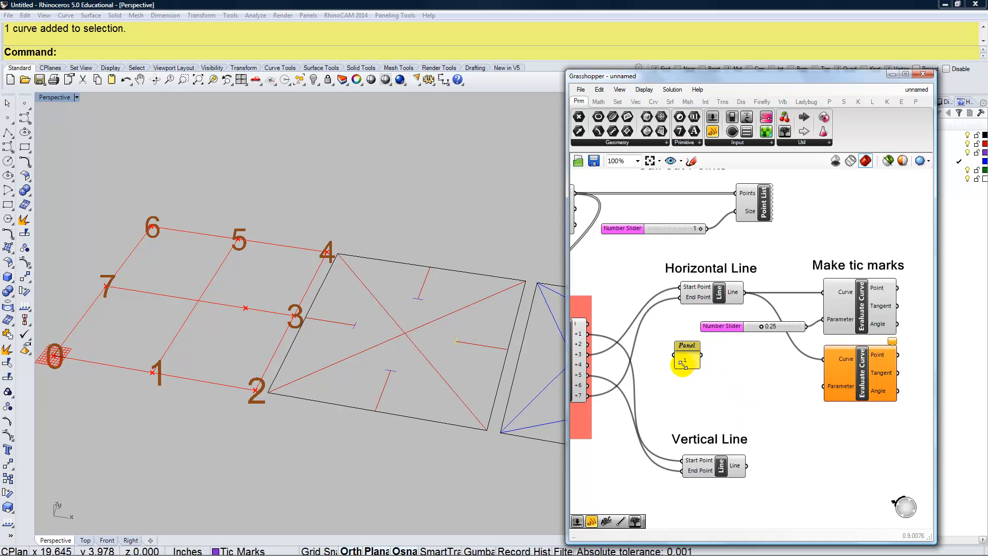
drag(688, 350, 697, 374)
Add a Subtraction component beside the Panel, wiring the Panel into A and the 0.25 slider into B
click(757, 379)
double_click(757, 378)
text(su)
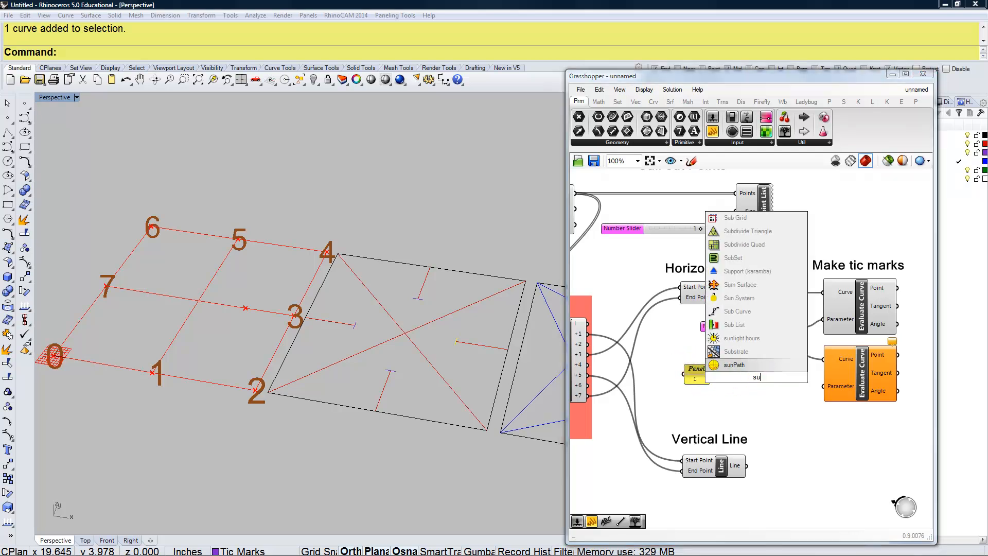
text(btractio)
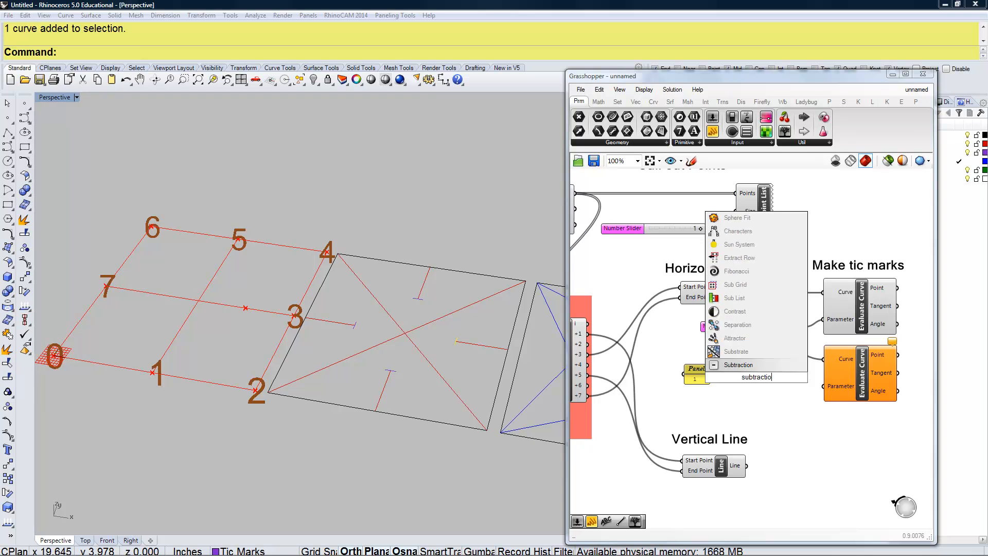
click(751, 365)
drag(756, 391, 706, 362)
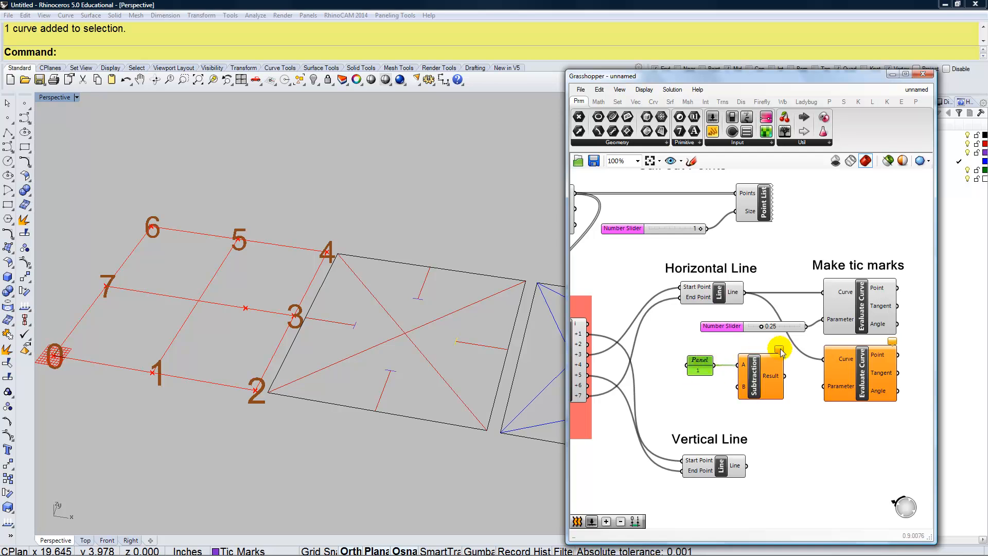
drag(807, 327, 732, 389)
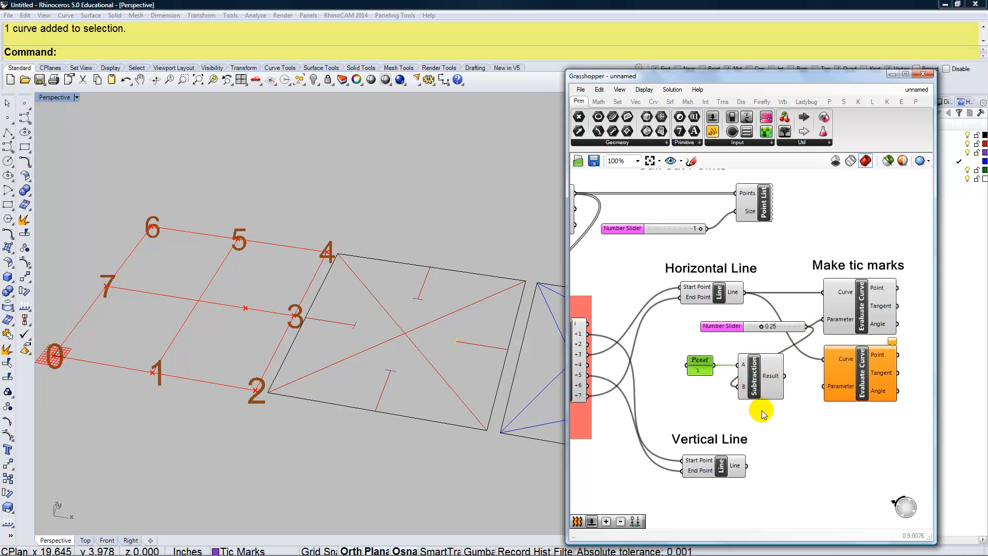
Spread the Evaluate Curve, Subtraction and Panel components out horizontally, and wire Subtraction's Result into the second Evaluate Curve's Parameter
right_drag(823, 431, 734, 420)
drag(830, 414, 774, 282)
drag(779, 378, 876, 378)
drag(689, 388, 781, 386)
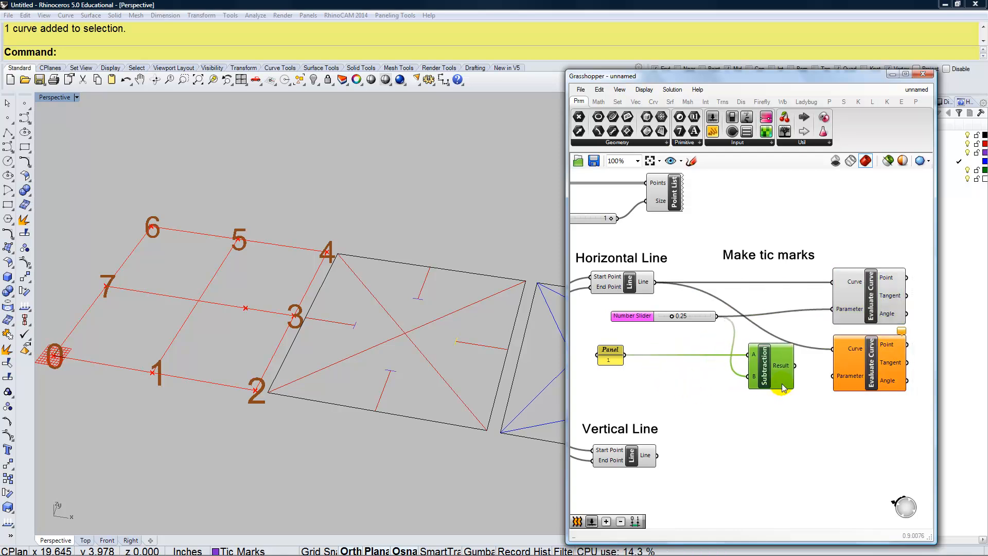
shift+drag(618, 359, 632, 358)
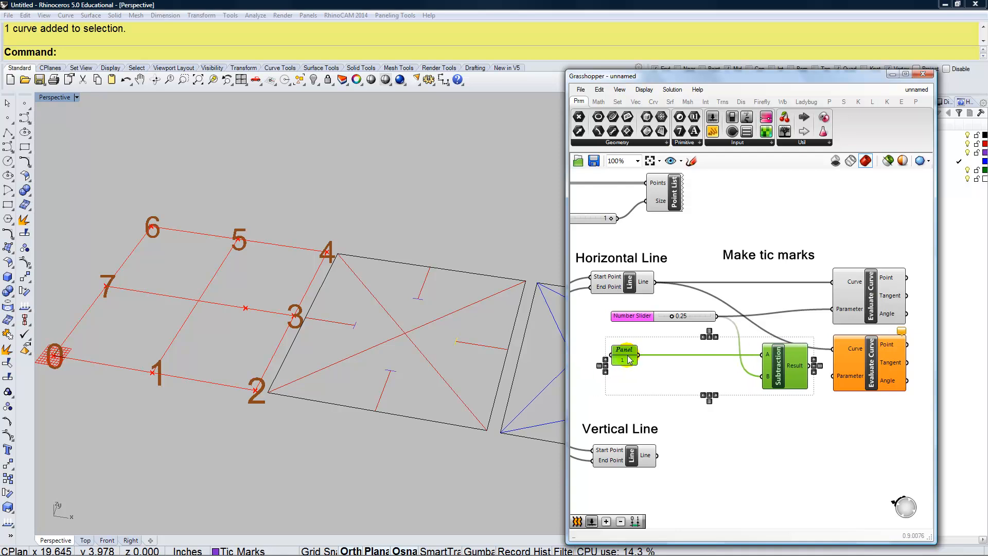
click(672, 397)
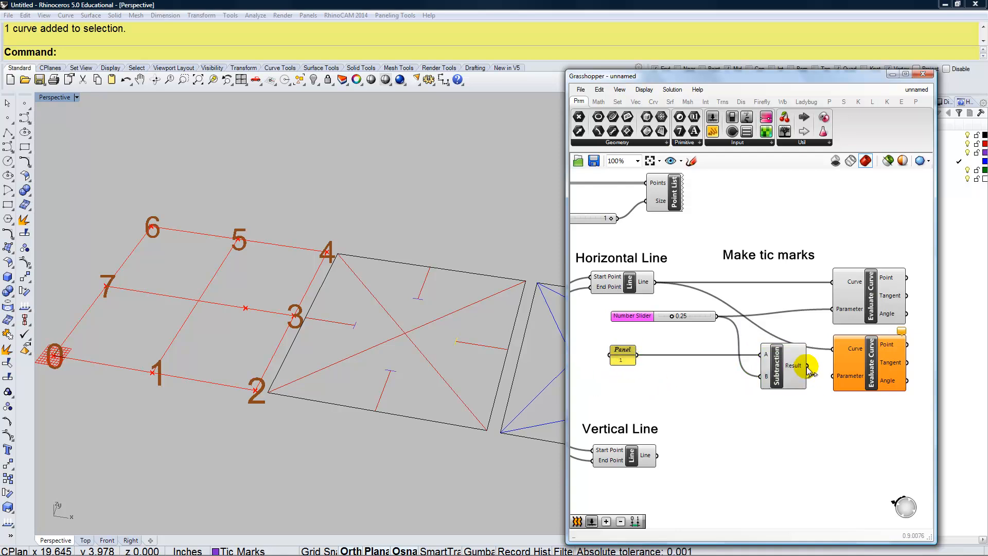
drag(808, 366, 833, 377)
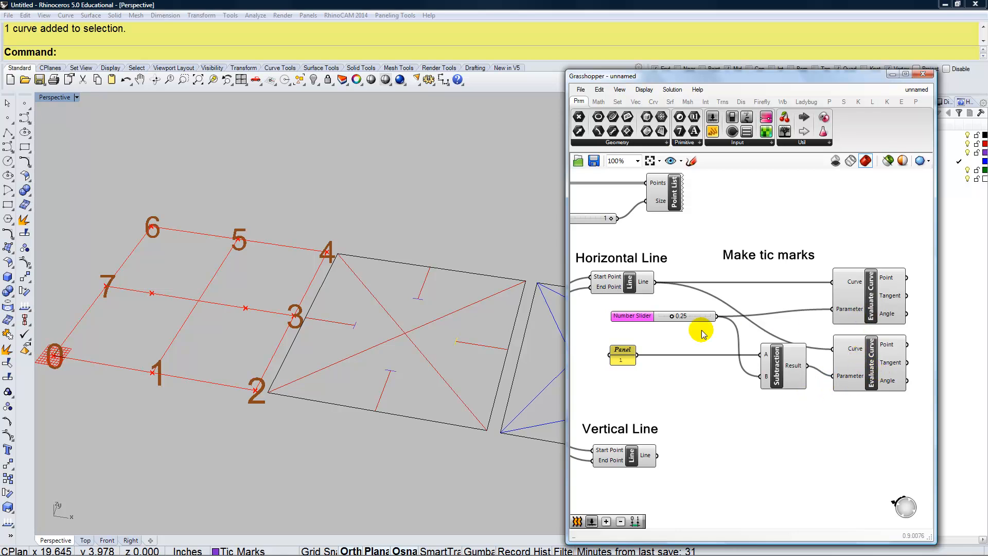
Move the shared parameter slider closer to the Horizontal Line component and set it to 0.16
drag(681, 319, 676, 315)
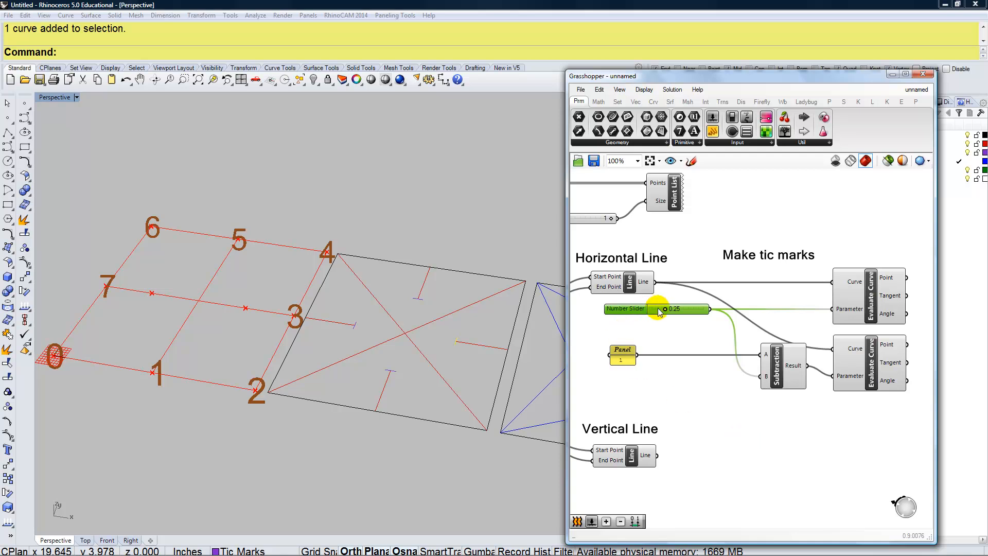
drag(661, 313, 658, 313)
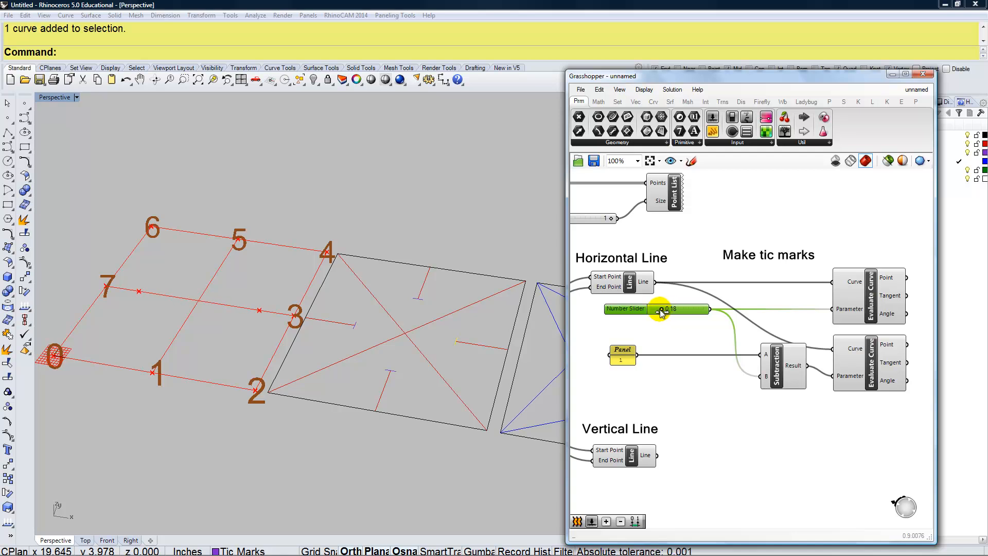
drag(661, 314, 660, 309)
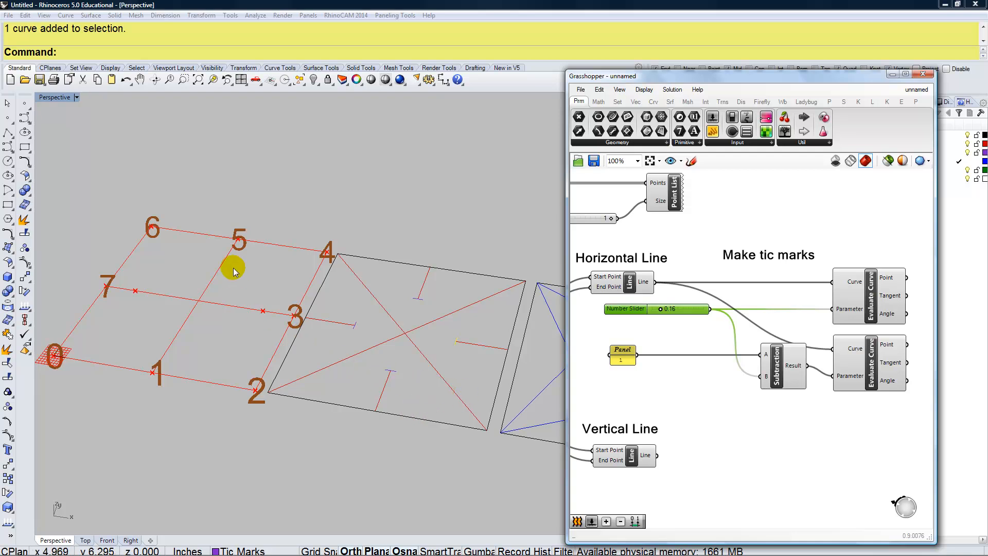
Select the tic marks in the reference square to examine where they sit relative to the crease lines
click(390, 320)
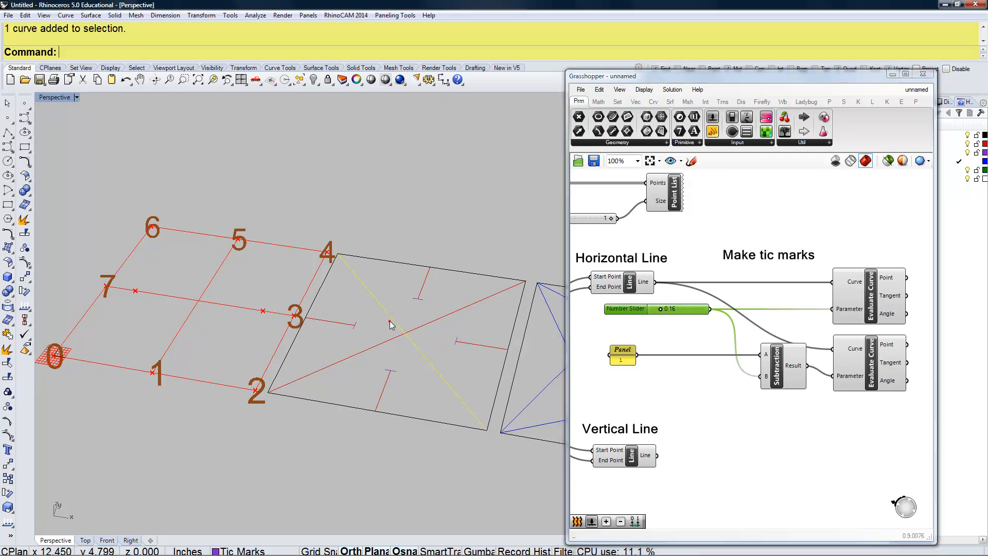
click(413, 297)
click(391, 371)
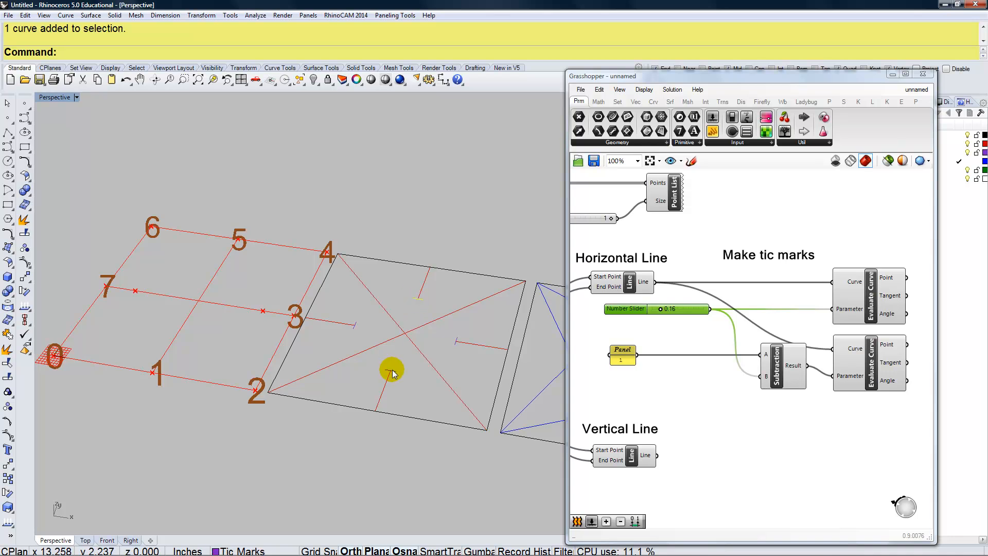
Add an Evaluate Curve component level with the Vertical Line component, below the two existing Evaluate Curve components
click(709, 443)
scroll(741, 427, down, 2)
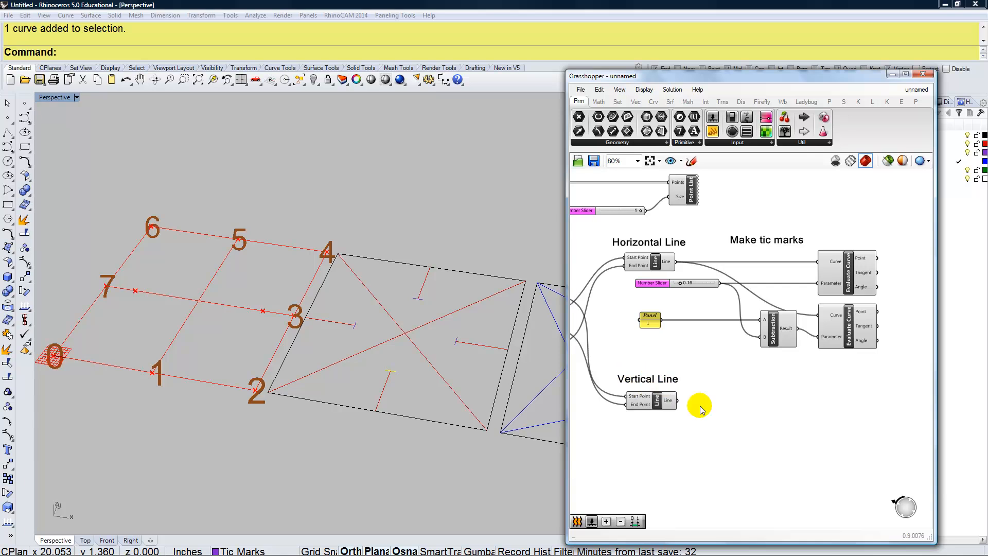
double_click(812, 409)
text(eva)
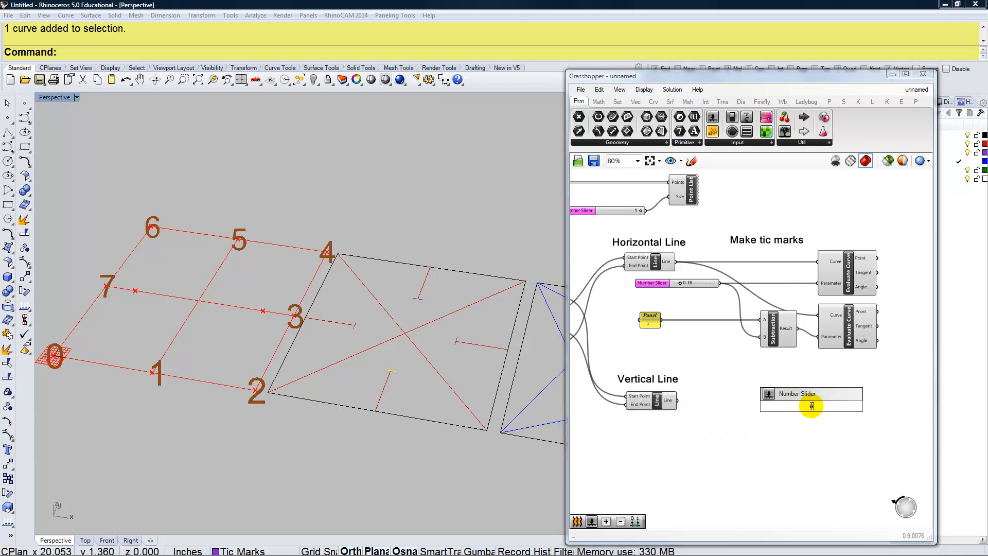
text(luate)
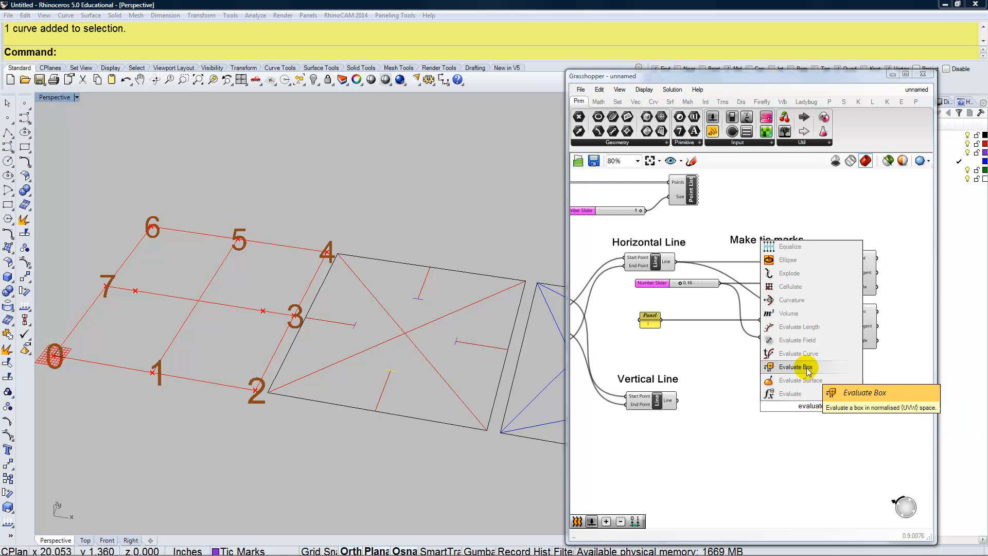
click(800, 353)
drag(853, 403, 859, 402)
Wire the vertical Line into the new component's Curve and the shared slider into its Parameter, and set the slider to 0.25
drag(678, 400, 853, 415)
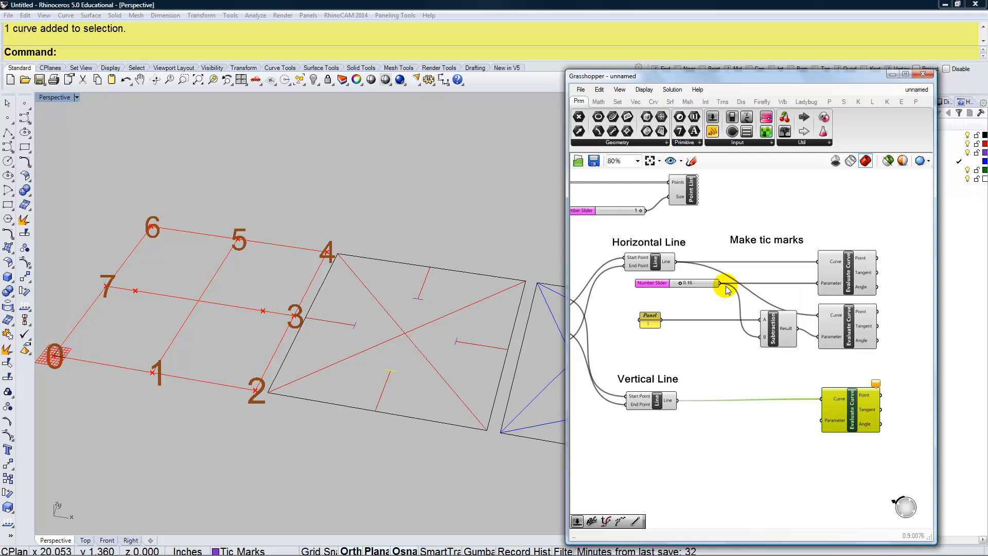
drag(721, 283, 823, 424)
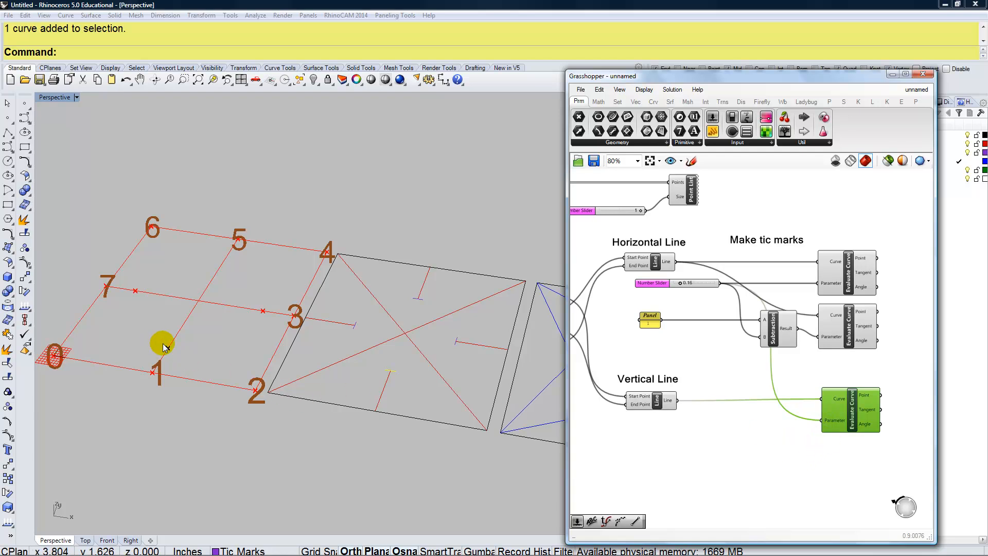
drag(680, 283, 683, 285)
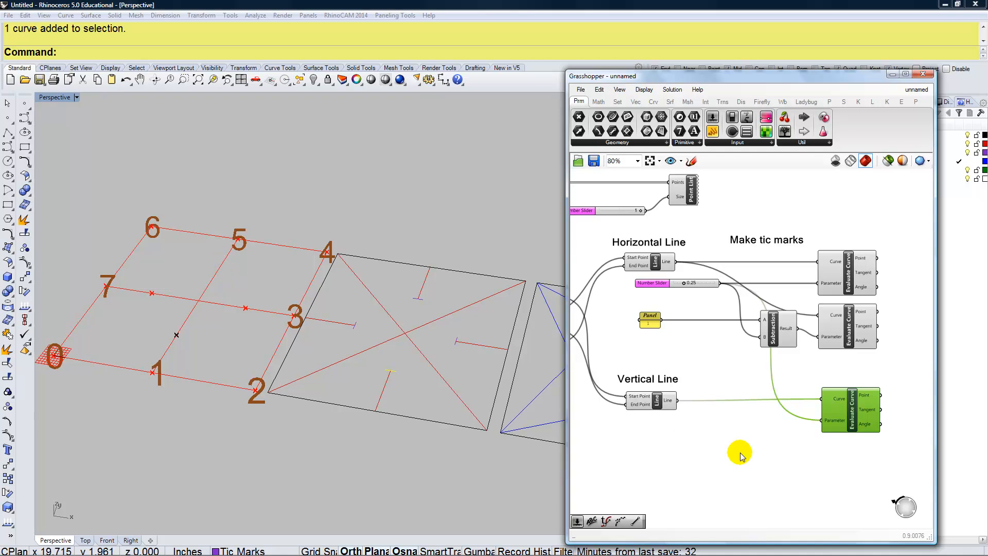
Add a second Evaluate Curve for the Vertical Line, wiring the vertical Line into Curve and Subtraction's Result into Parameter
double_click(854, 463)
text(evaluate)
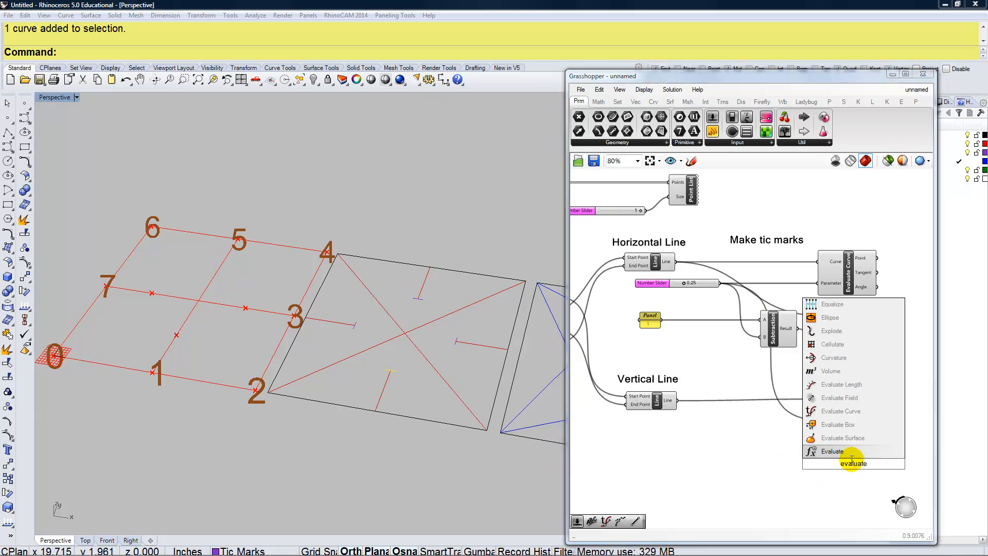
click(841, 411)
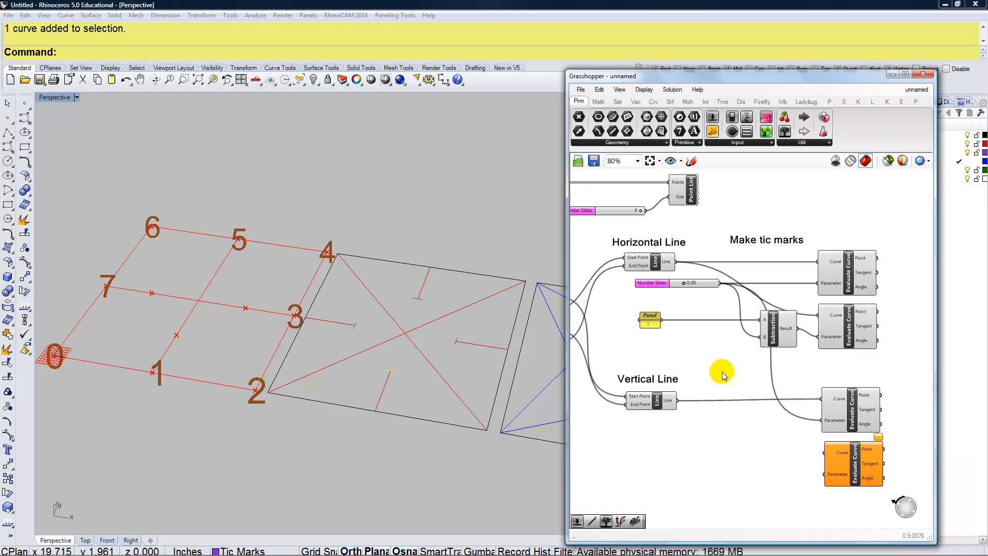
drag(678, 401, 823, 453)
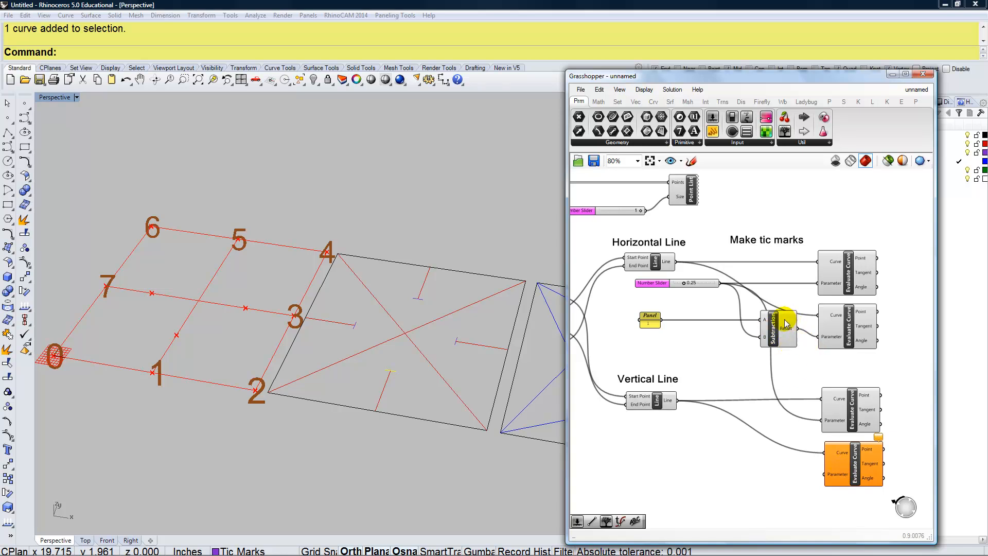
drag(799, 328, 824, 474)
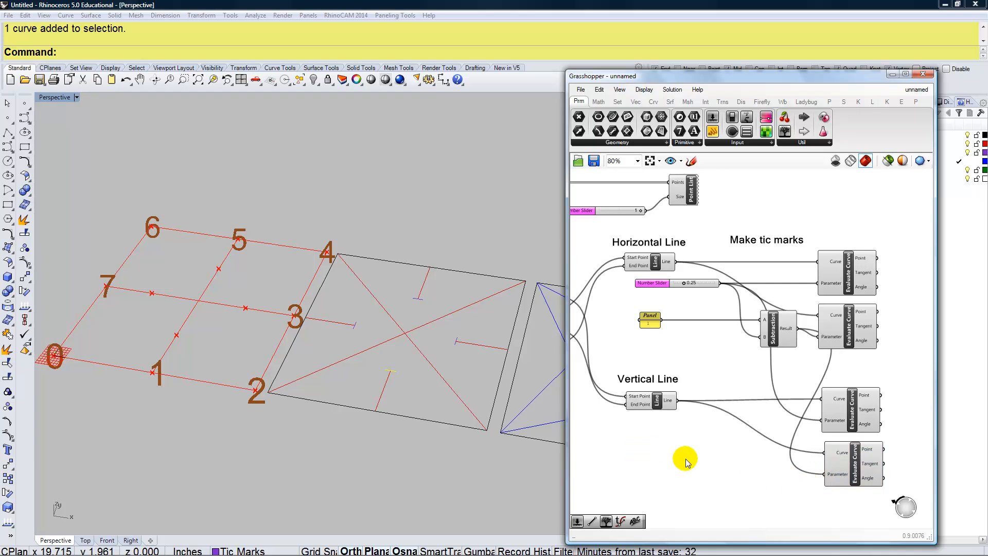
Move the Vertical Line label, its Line component and its two Evaluate Curve components down to make room below the Horizontal Line group
scroll(726, 479, down, 3)
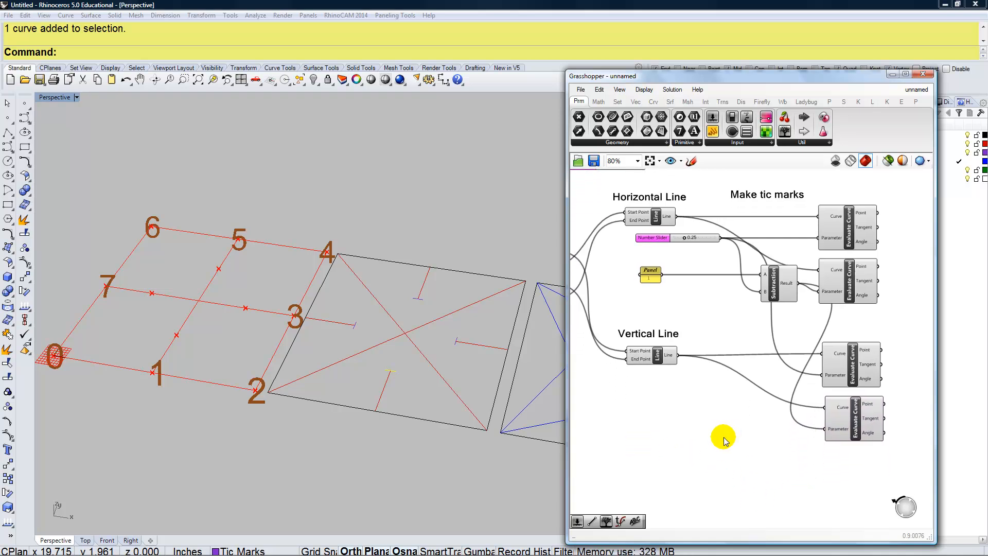
drag(847, 467, 749, 353)
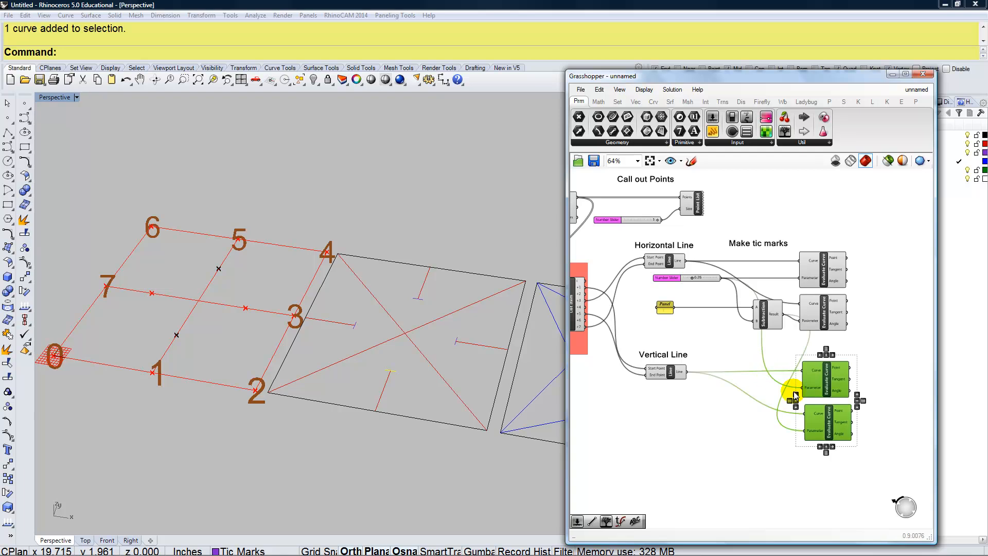
drag(840, 472, 657, 353)
drag(826, 385, 832, 447)
Move the shared slider, Panel and Subtraction components together into the gap between the Horizontal Line and Vertical Line groups
click(722, 358)
click(763, 314)
shift+click(676, 316)
shift+click(685, 278)
drag(765, 332, 773, 394)
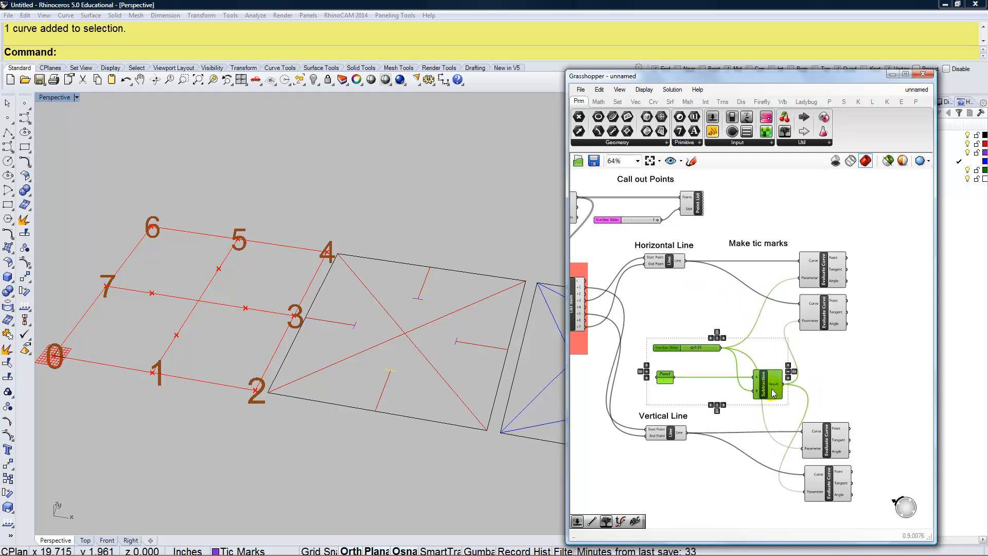
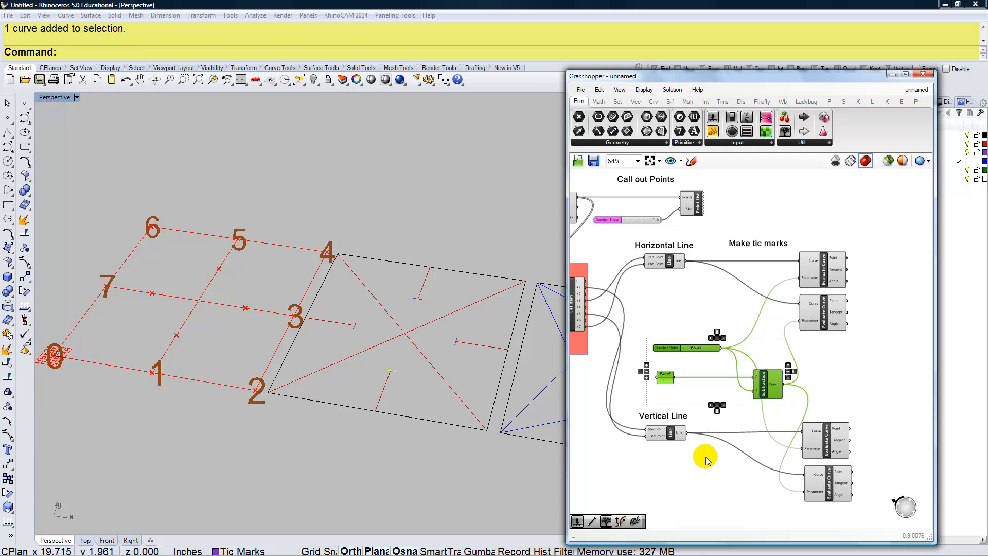
click(700, 474)
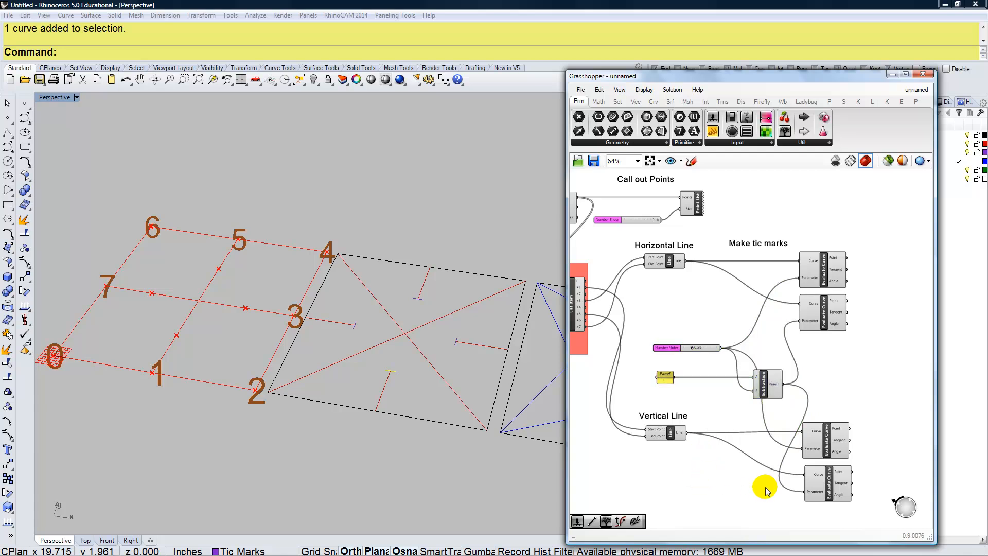
Select all four Evaluate Curve components and align their right edges
right_drag(765, 487, 740, 485)
drag(835, 511, 849, 241)
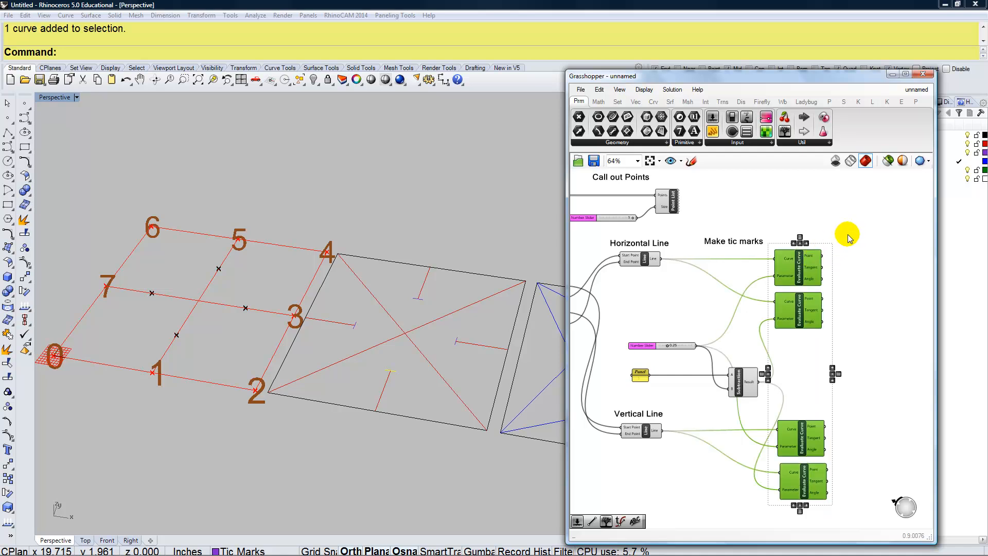
click(807, 244)
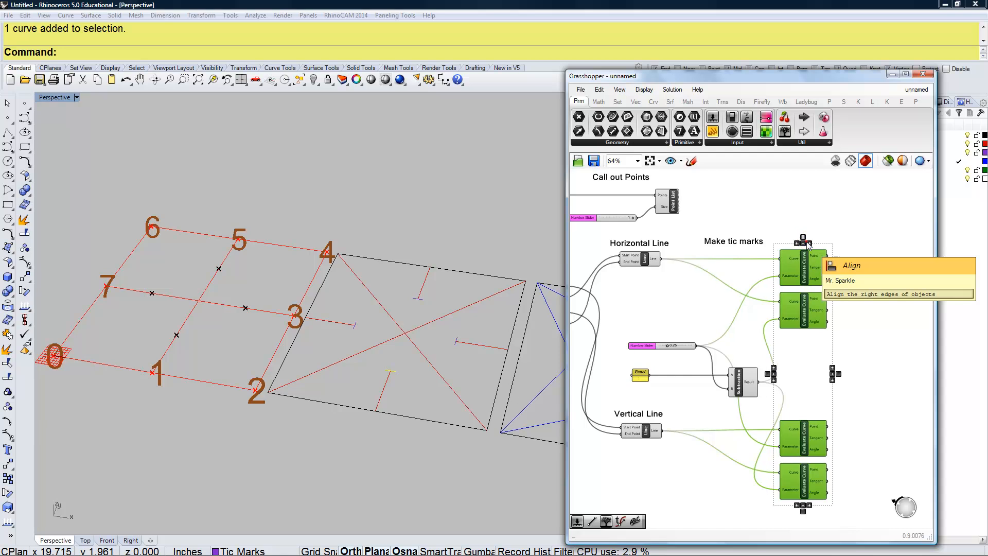
Shift the uppermost Evaluate Curve slightly to the right and realign the right edges of all four Evaluate Curve components with it
click(852, 276)
click(807, 276)
drag(798, 276, 813, 275)
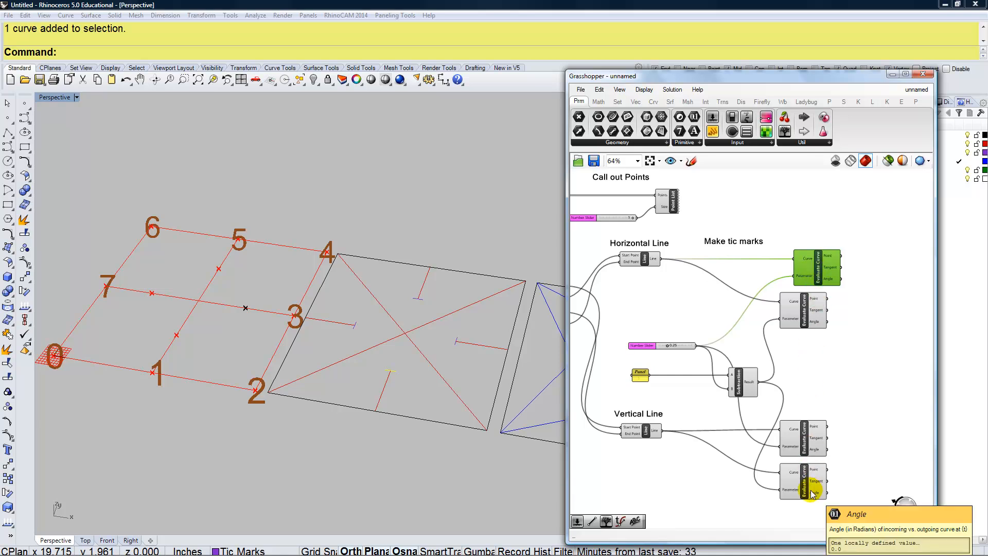
drag(848, 517, 819, 264)
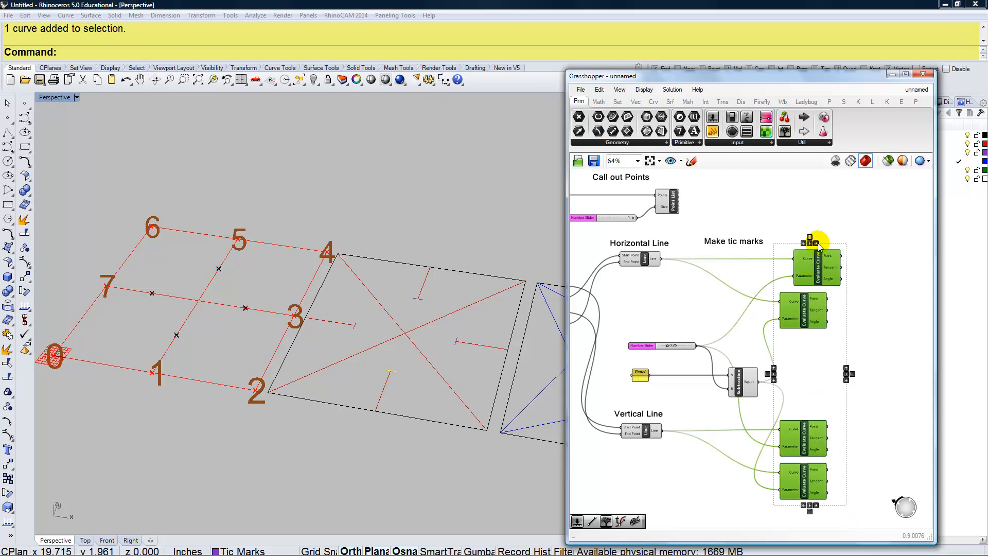
click(817, 243)
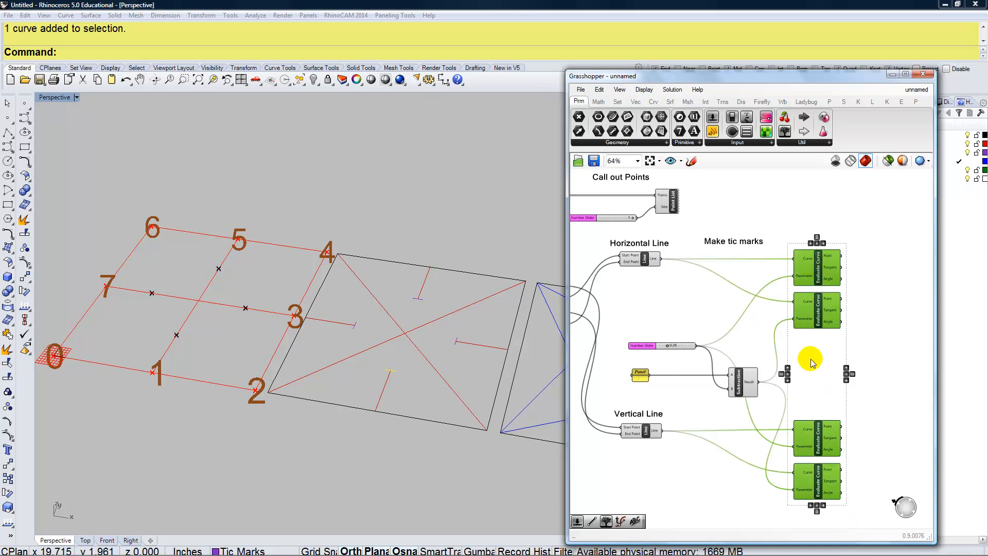
Move the "Make tic marks" label directly above the column of Evaluate Curve components
click(874, 320)
drag(746, 242, 808, 246)
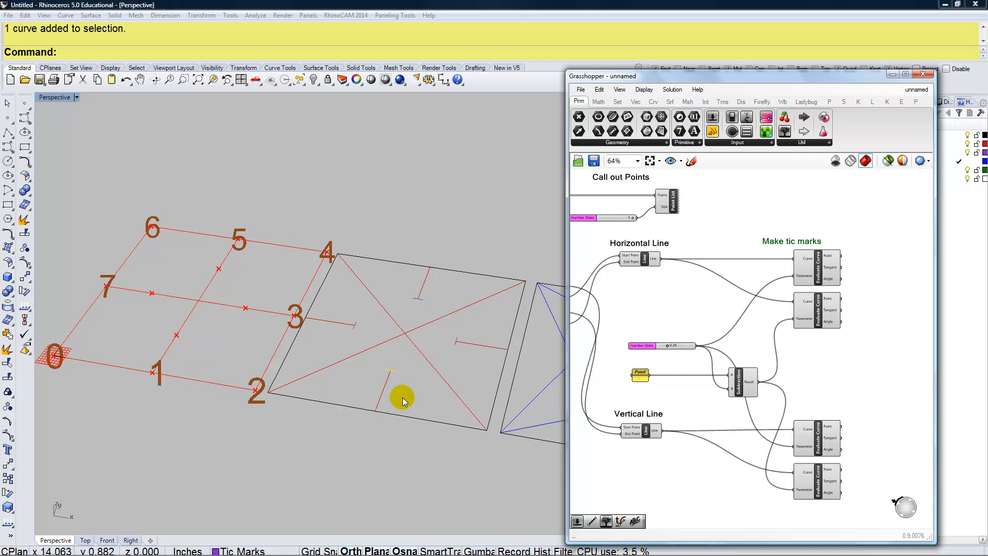
Select each Evaluate Curve component in turn to identify which tic-mark point it produces in the viewport
click(818, 275)
click(819, 311)
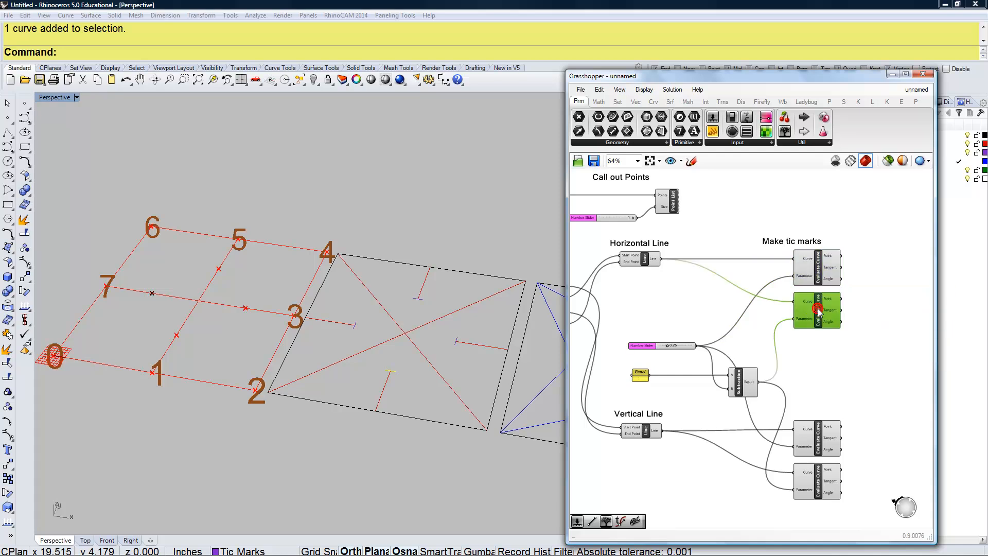
click(811, 442)
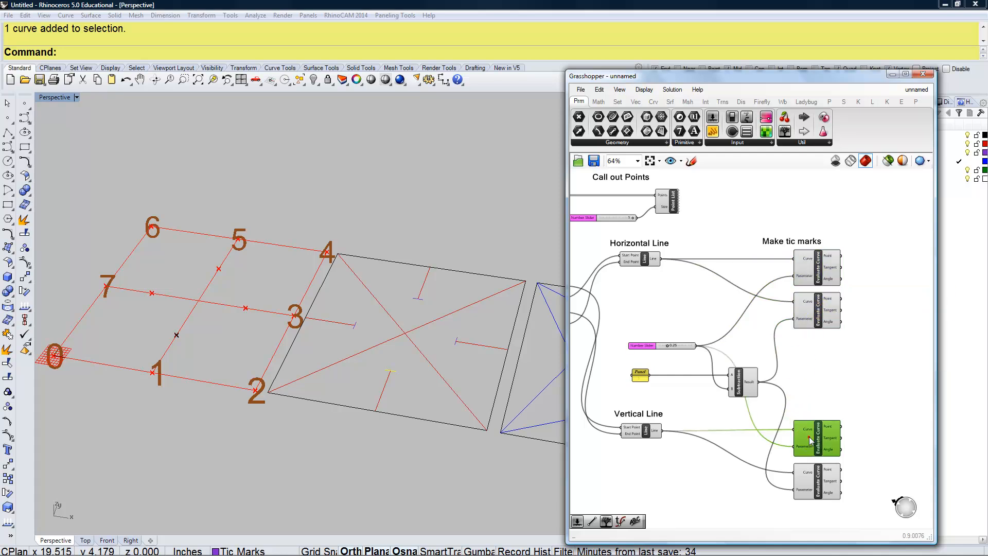
click(817, 484)
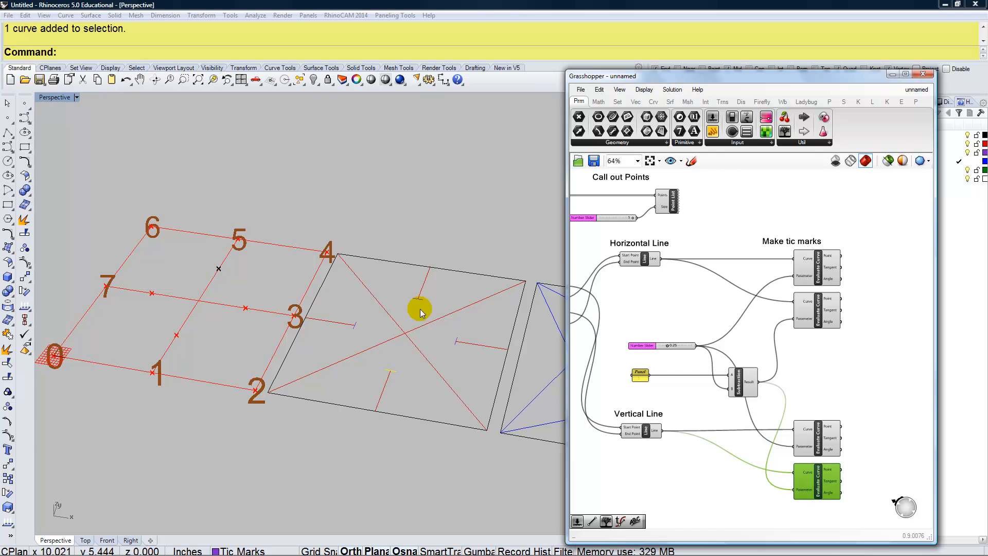
click(819, 278)
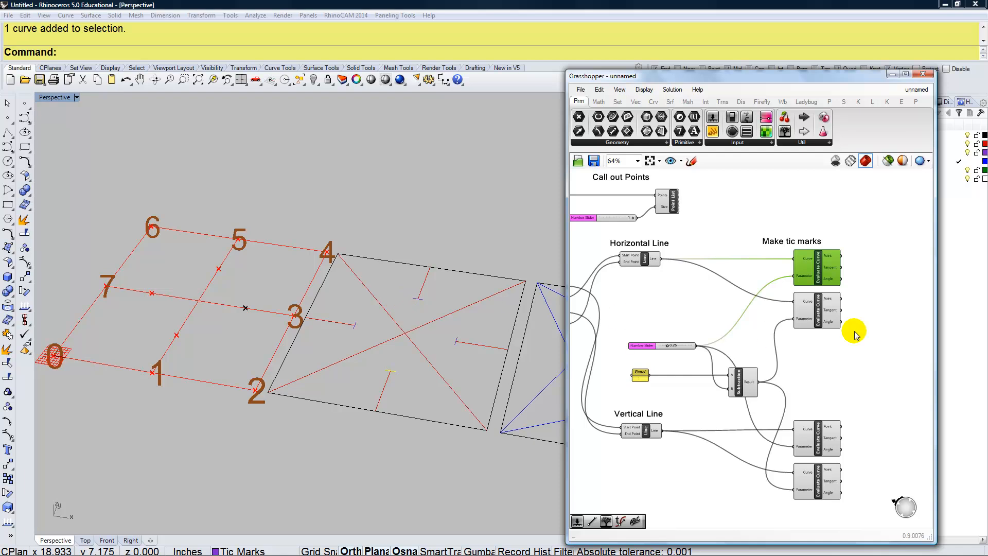
Add a Line component, wiring the uppermost Evaluate Curve's Point into Start Point and List Item's +4 output into End Point
double_click(873, 287)
text(line)
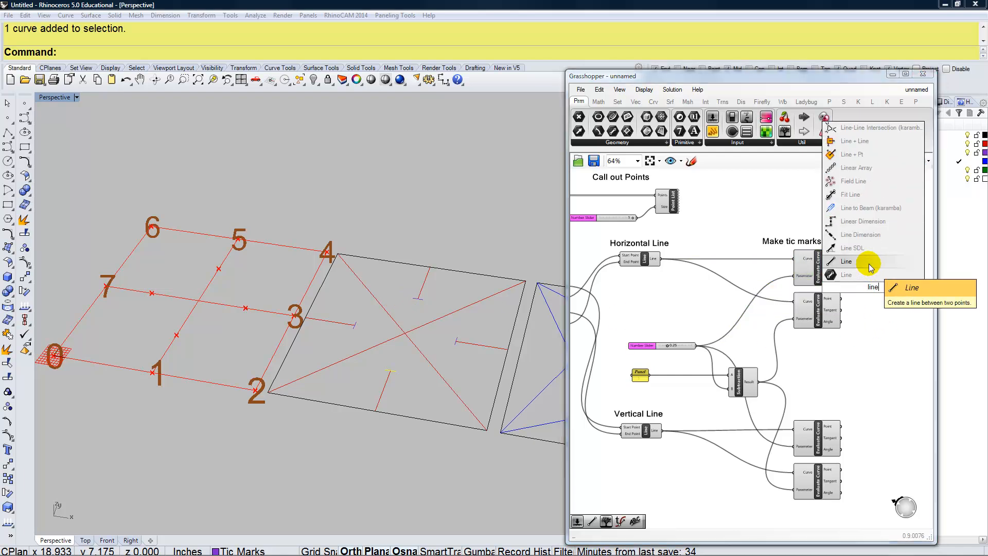
click(871, 261)
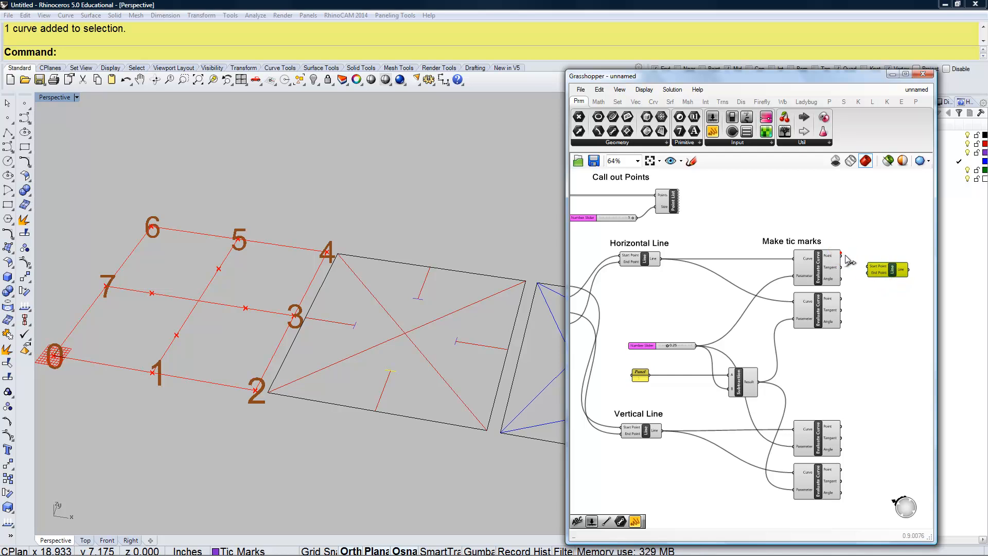
right_drag(710, 319, 752, 314)
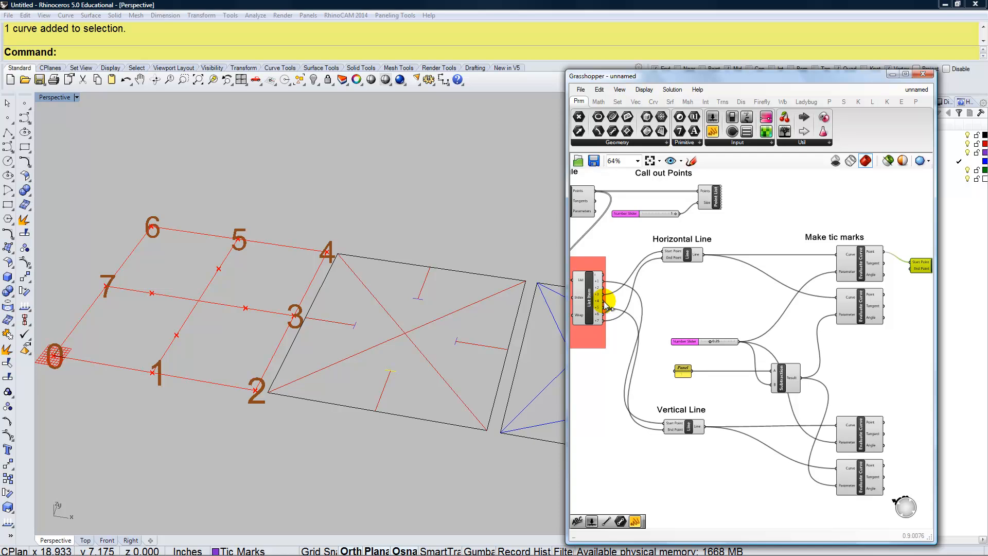
drag(659, 305, 837, 272)
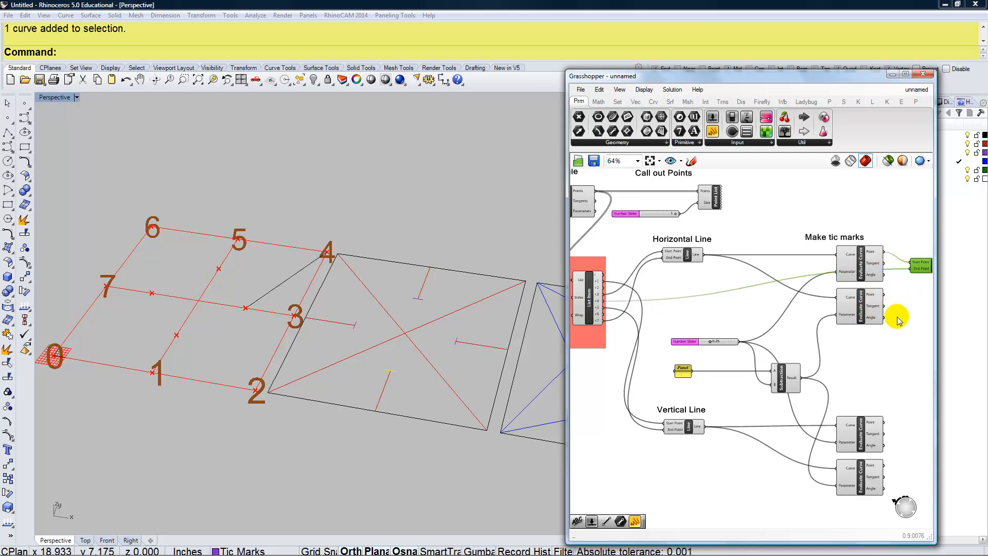
Add a scribble label reading "Diagonal Lines" above the new Line component
right_drag(897, 324, 848, 324)
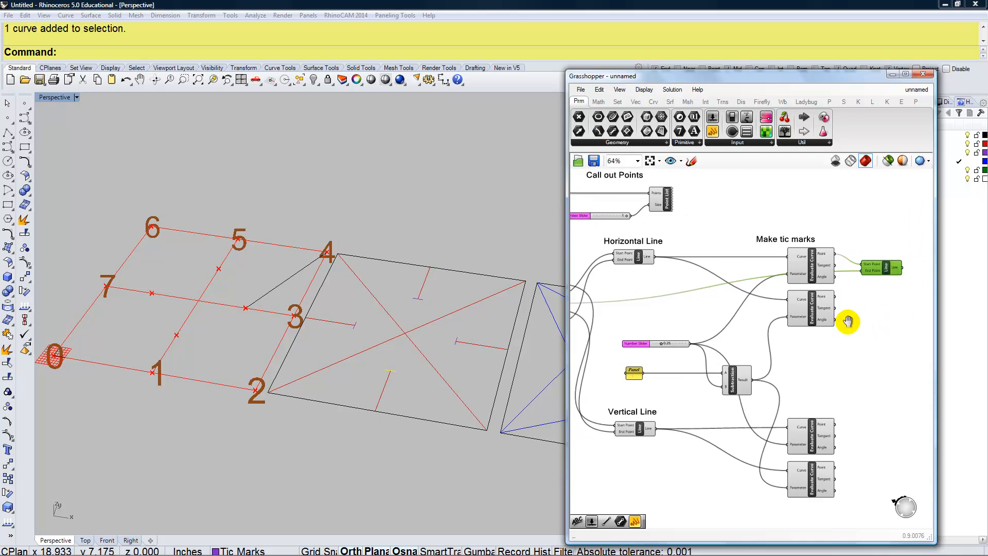
click(829, 142)
click(806, 202)
click(882, 236)
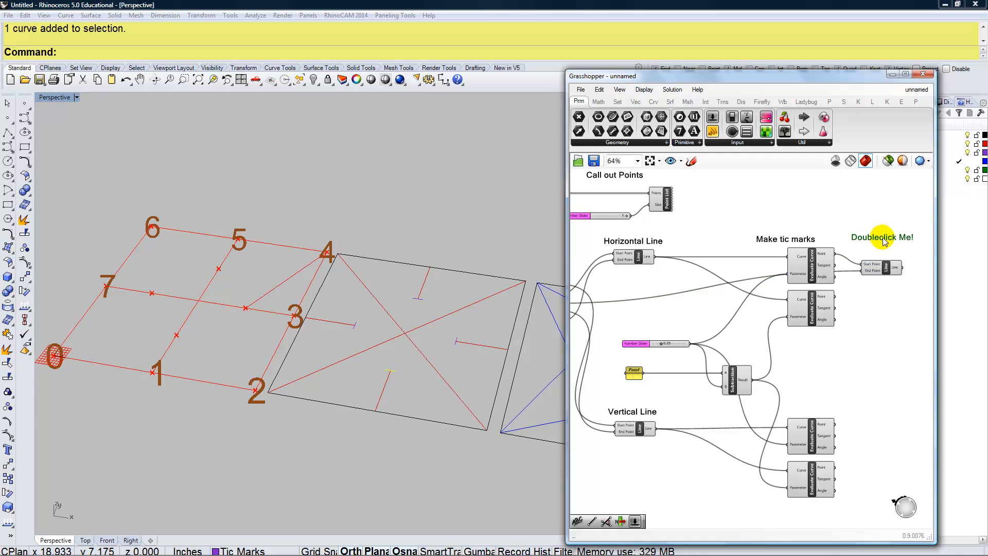
double_click(884, 240)
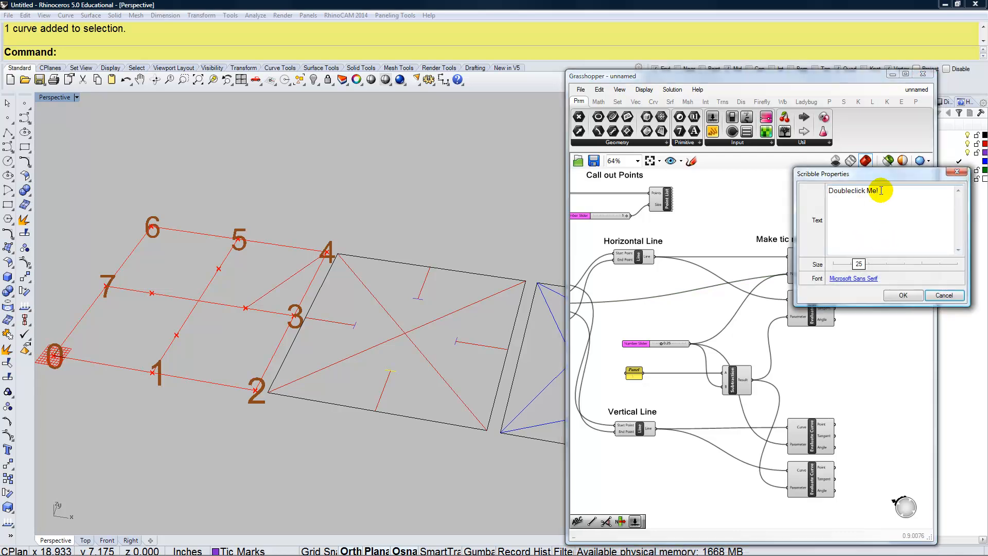
text(Diagonal)
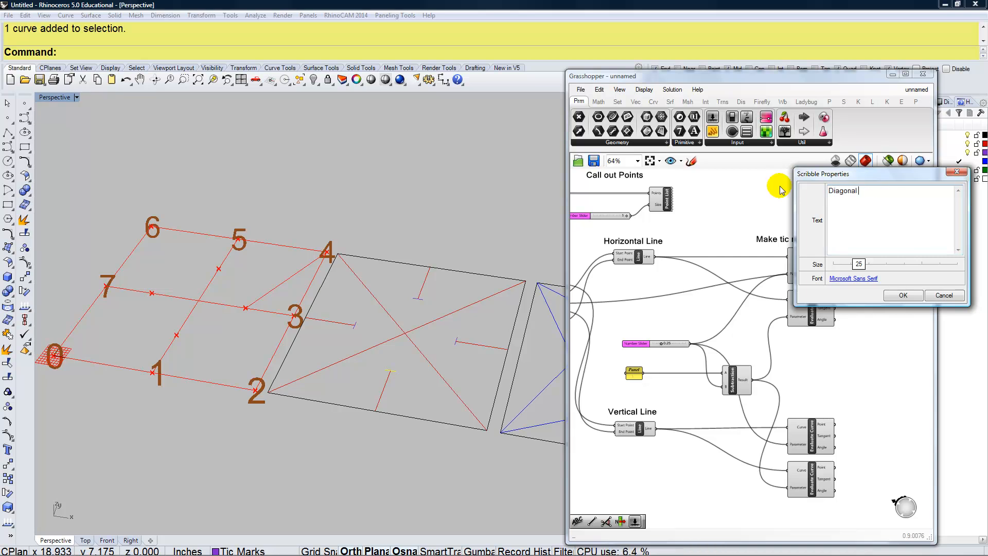
text( Lines)
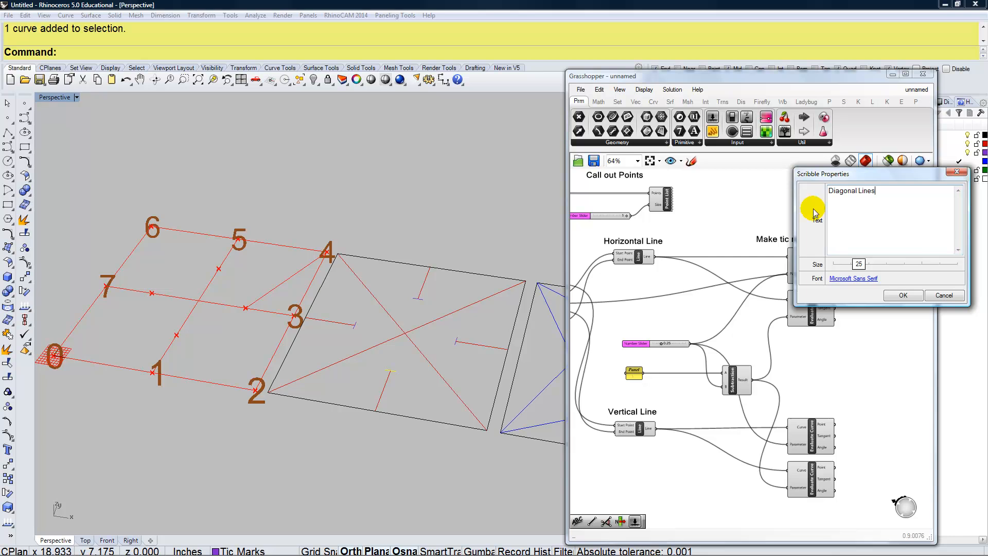
click(902, 295)
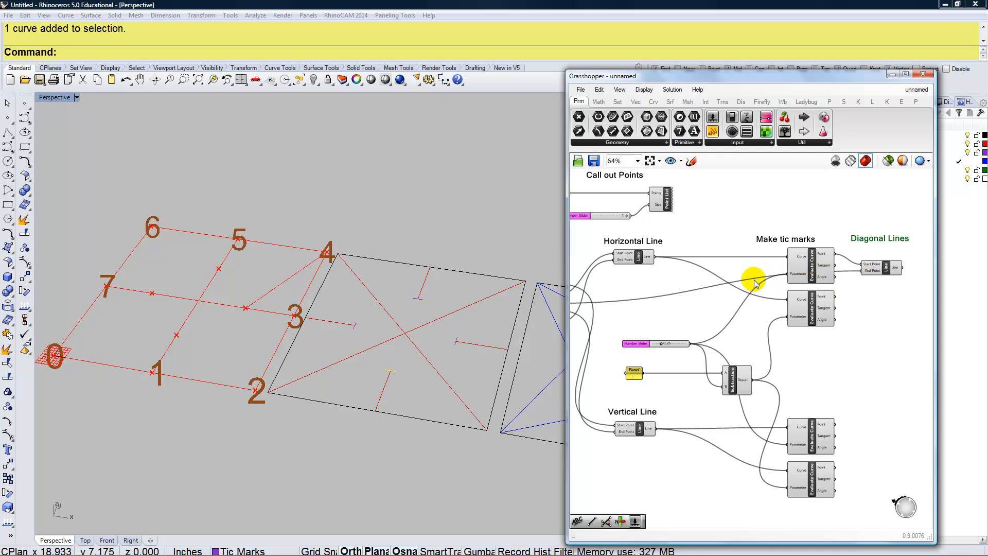
Add a second Line from the uppermost Evaluate Curve's Point to List Item's +2 output, spacing it evenly below the first diagonal Line
click(888, 268)
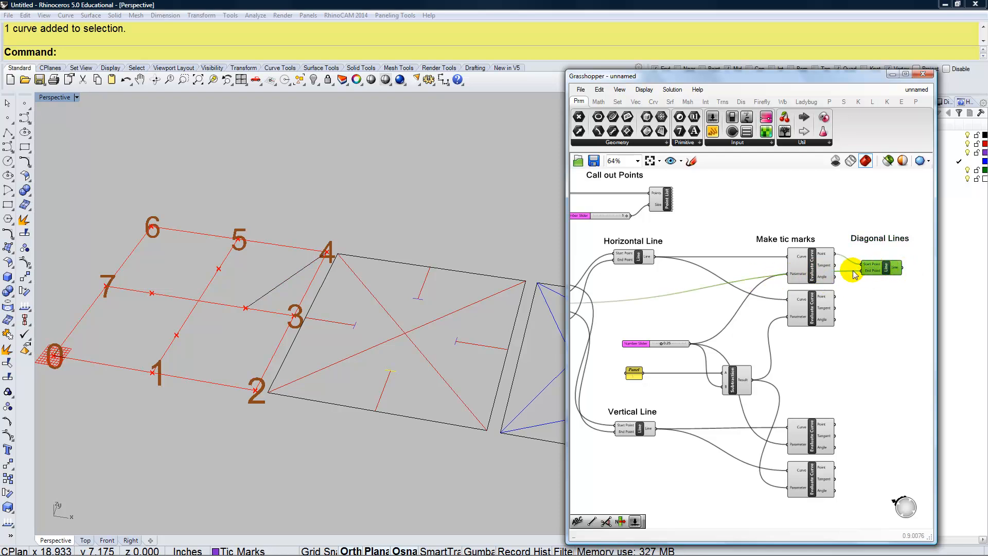
right_drag(640, 304, 667, 305)
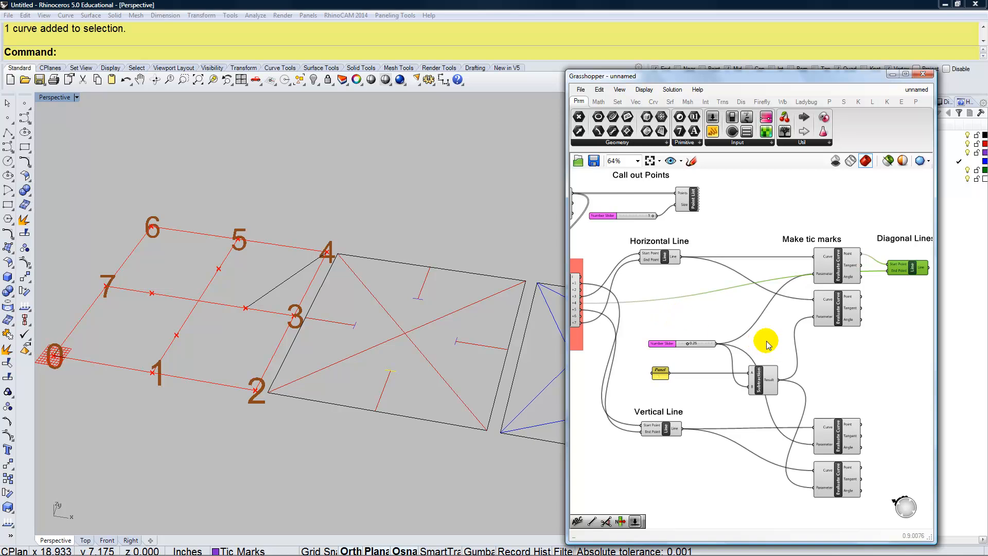
double_click(907, 298)
text(line)
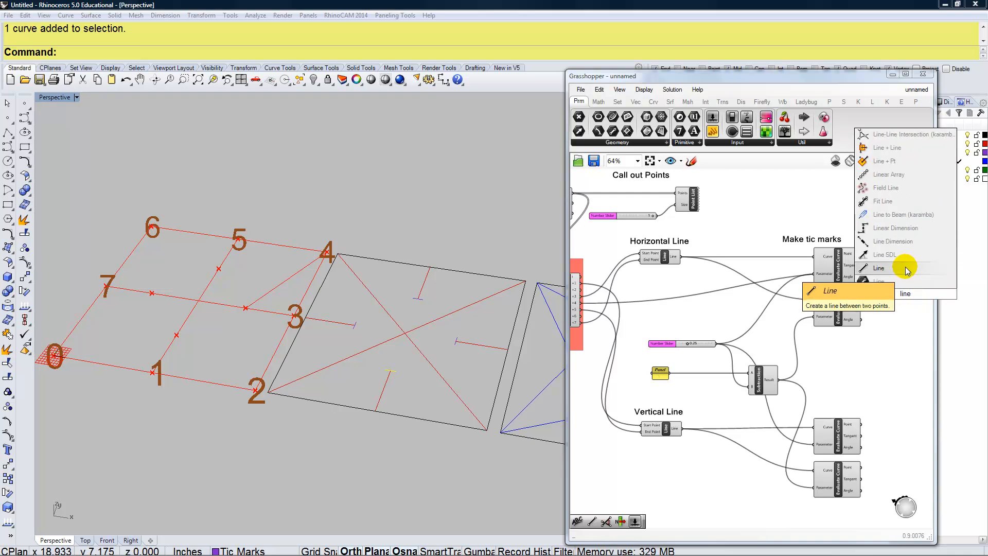
click(907, 269)
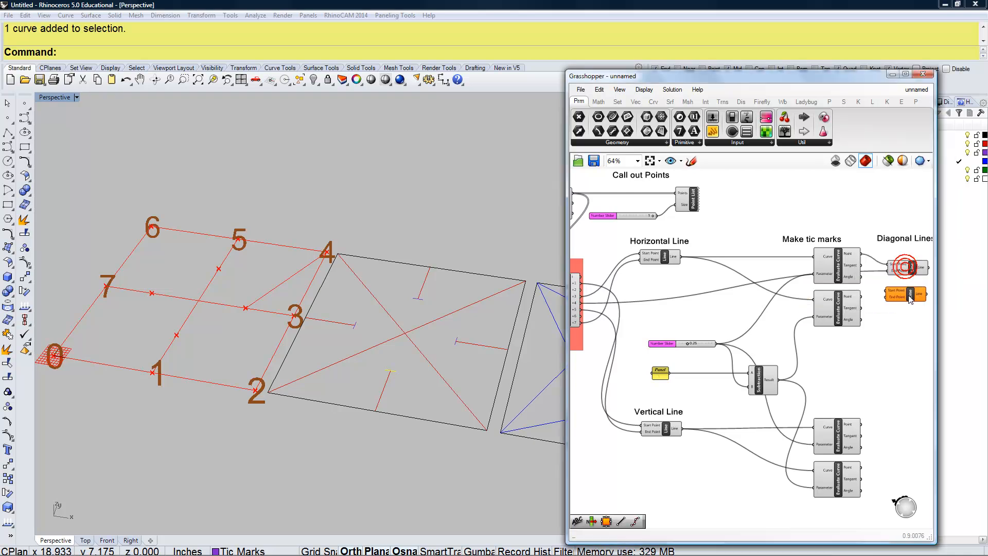
click(823, 270)
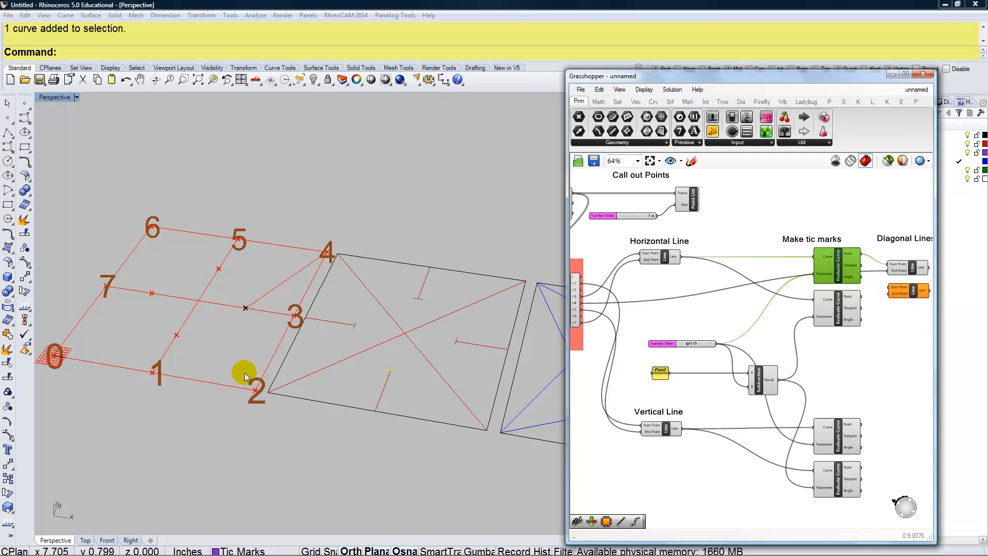
drag(861, 253, 890, 287)
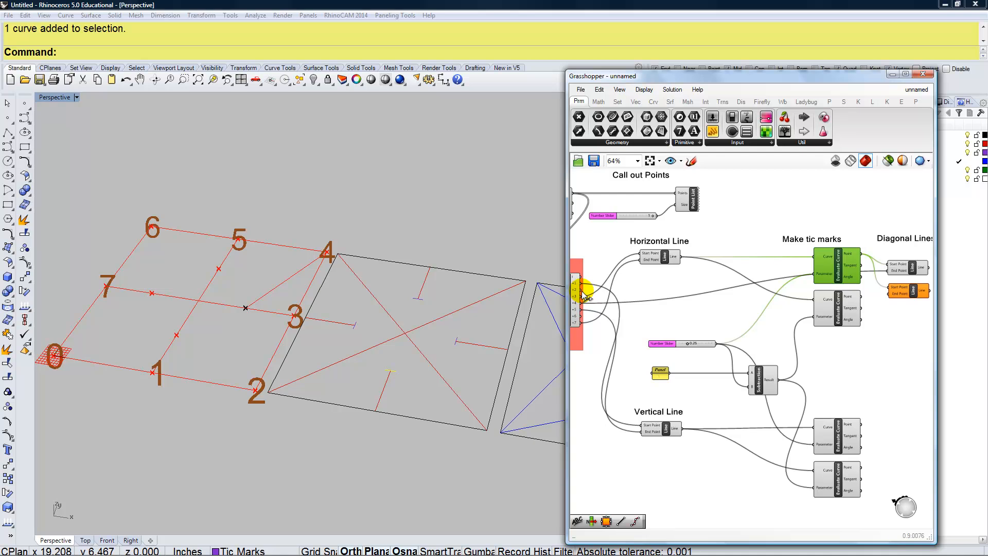
drag(734, 320, 891, 293)
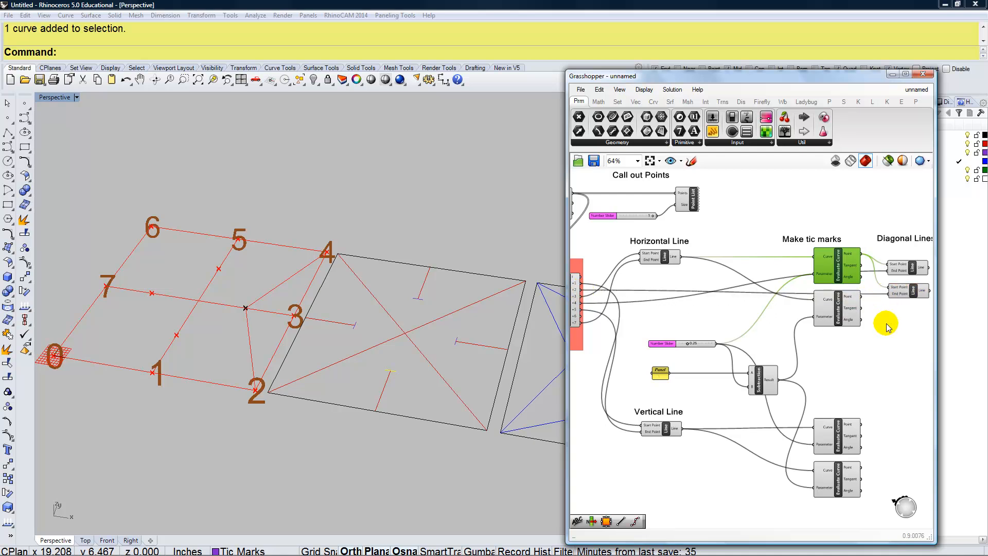
click(902, 317)
drag(911, 268, 908, 263)
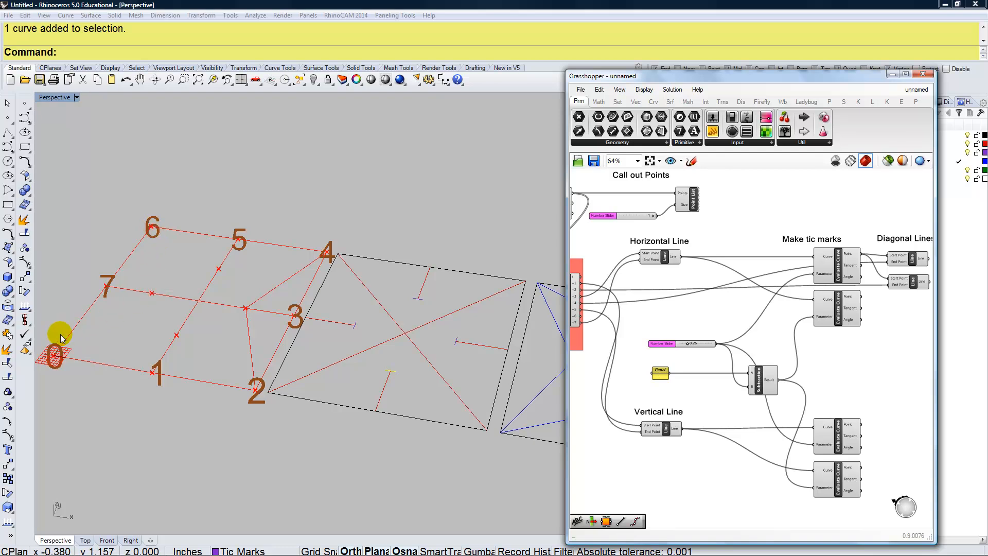
Add a third Line component, wiring the second Evaluate Curve's Point into Start Point and List Item's +6 output into End Point
click(835, 317)
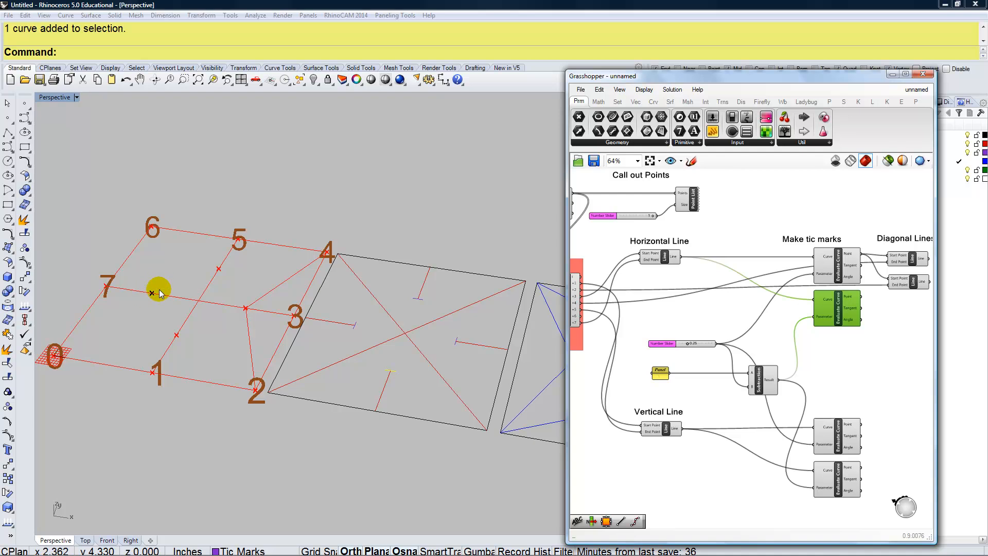
double_click(906, 311)
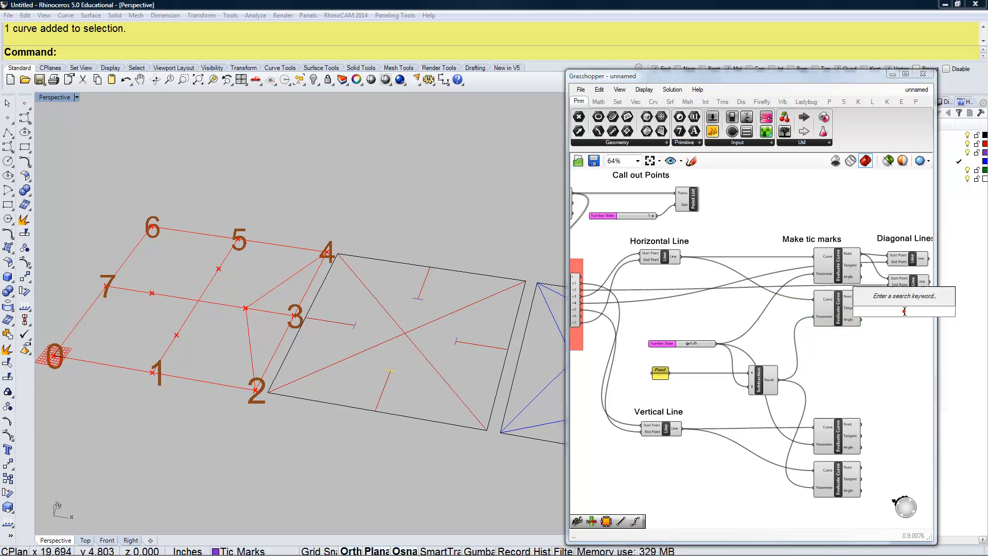
text(line)
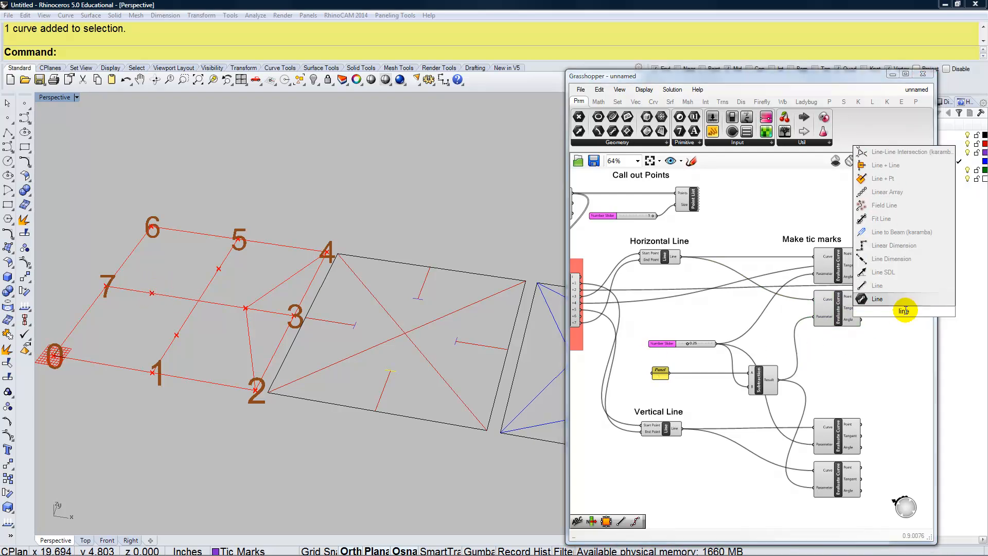
click(900, 298)
drag(909, 314, 888, 302)
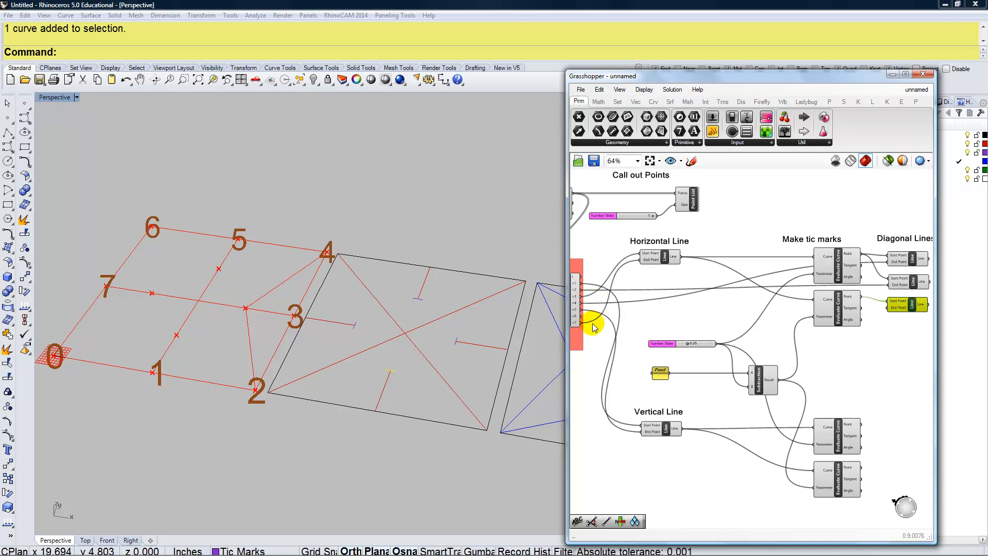
drag(581, 316, 890, 307)
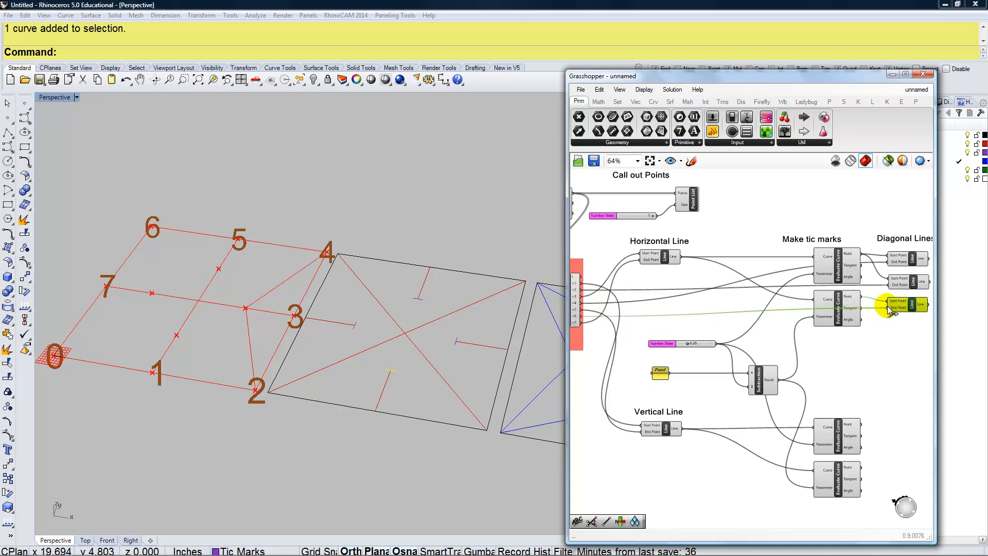
Add a fourth Line component from the second Evaluate Curve's Point to List Item's first output, the corner at index 0
double_click(909, 331)
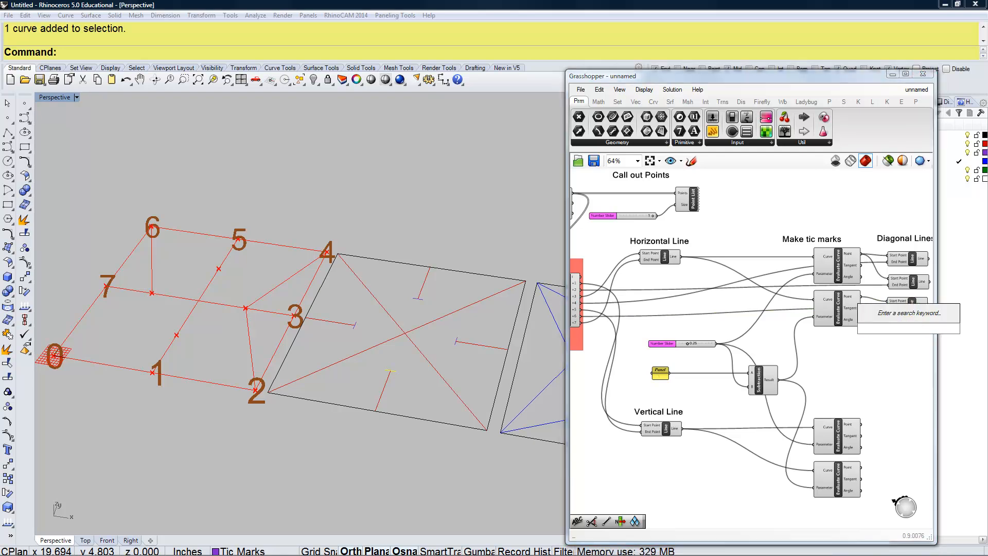
text(line)
click(902, 306)
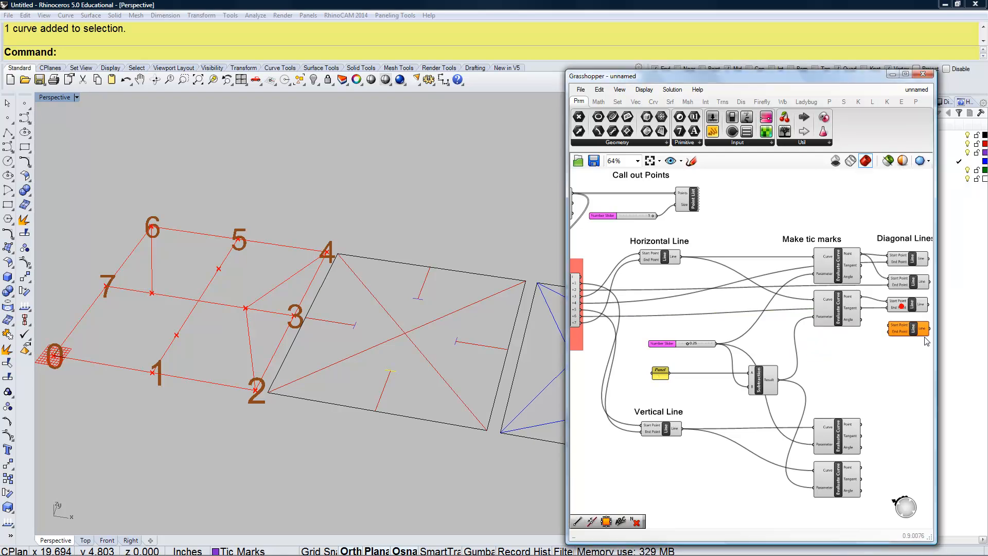
drag(912, 328, 890, 323)
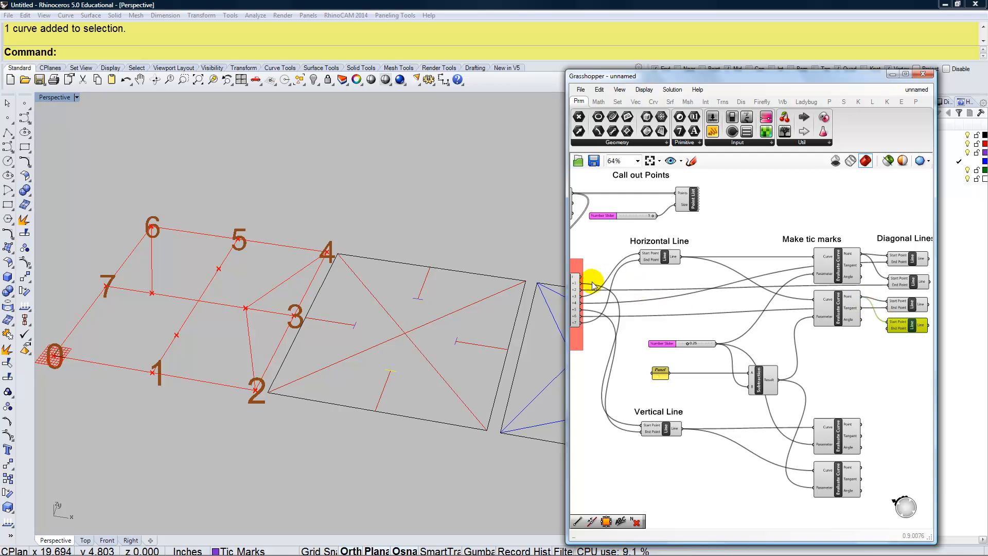
drag(586, 282, 890, 328)
right_drag(890, 366, 824, 365)
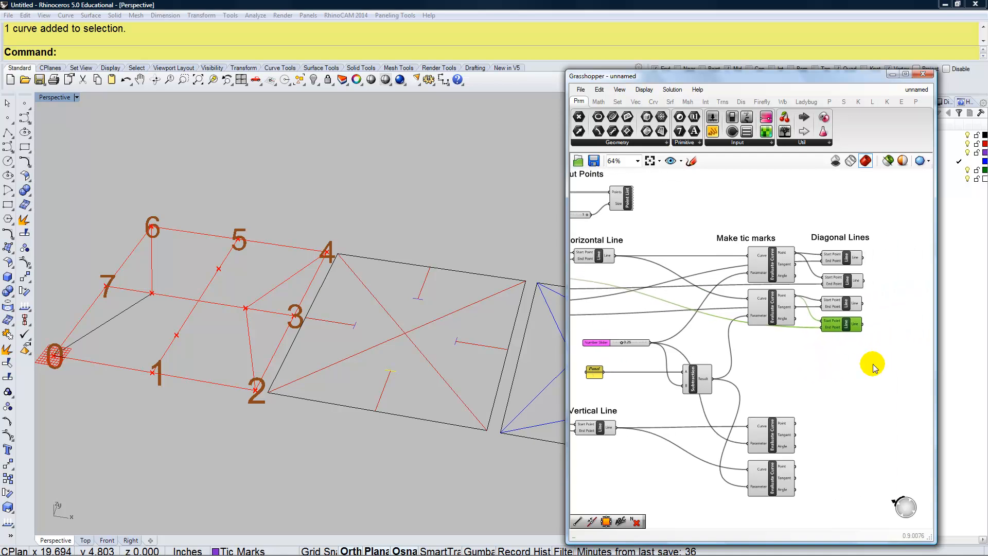
Add a Line beside the third Evaluate Curve, wiring its Point into Start Point and List Item's first output into End Point
right_drag(763, 370, 805, 357)
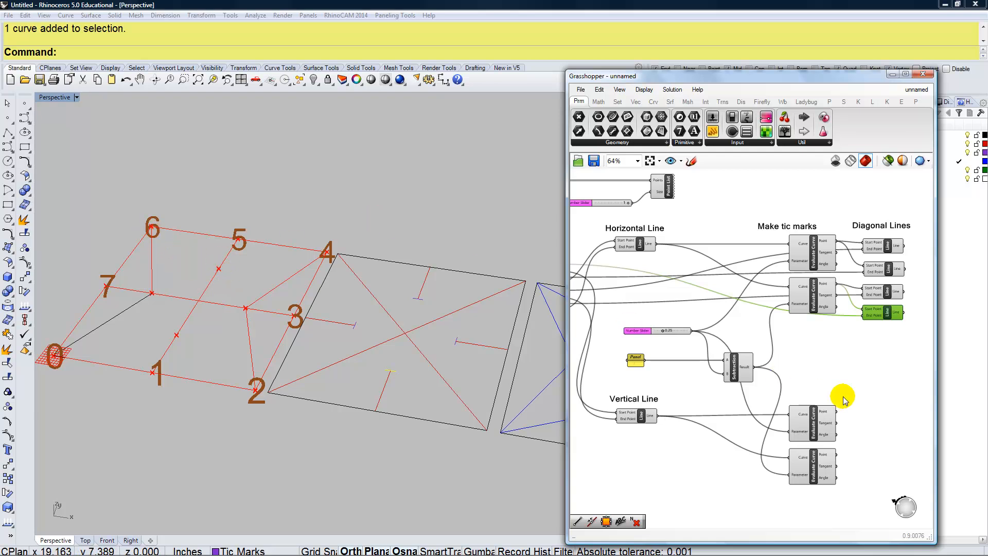
right_drag(858, 390, 895, 390)
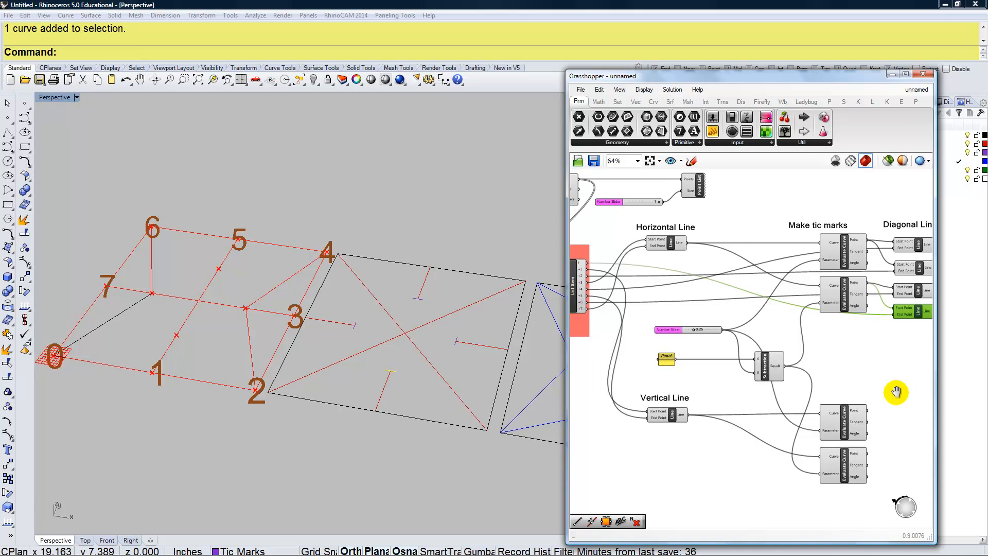
double_click(896, 423)
text(line)
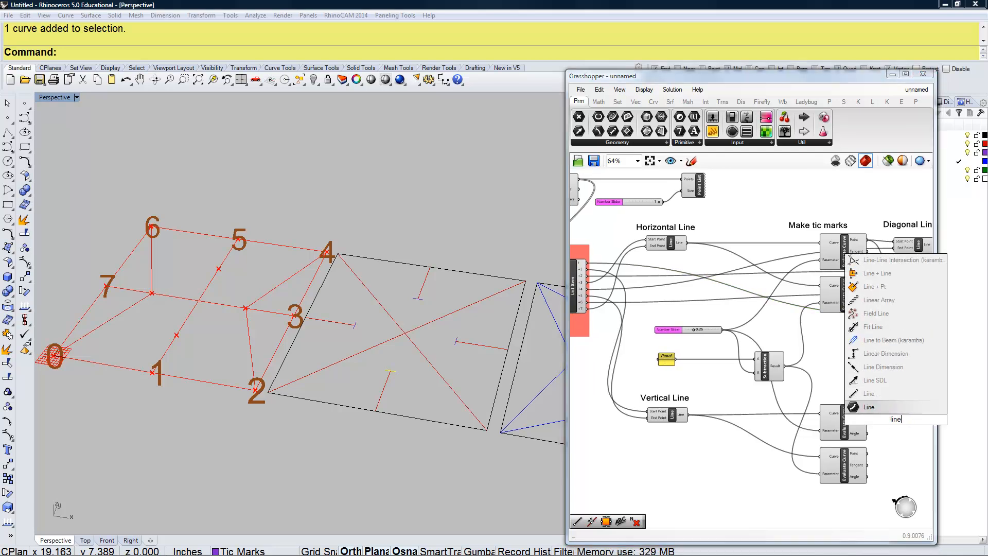
click(876, 408)
drag(900, 423, 910, 419)
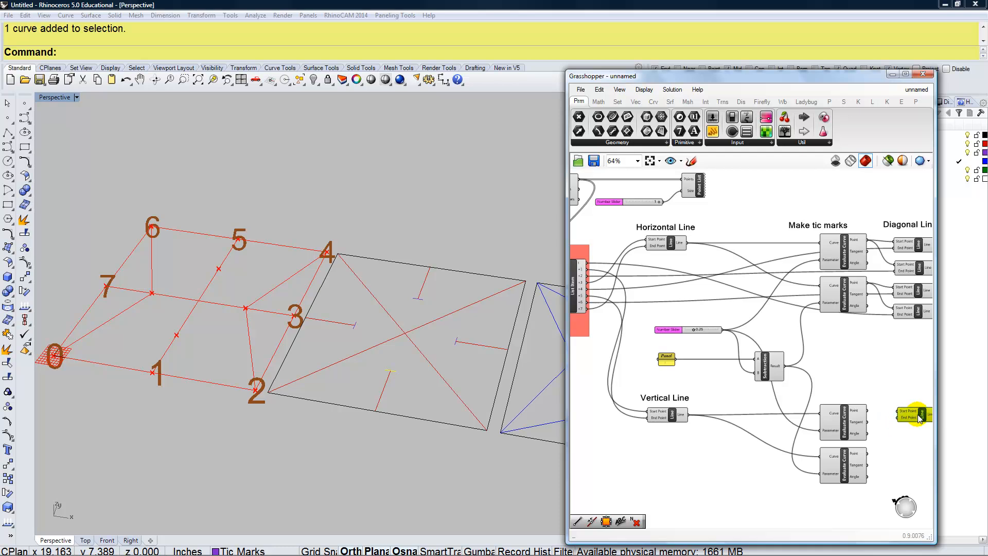
click(852, 425)
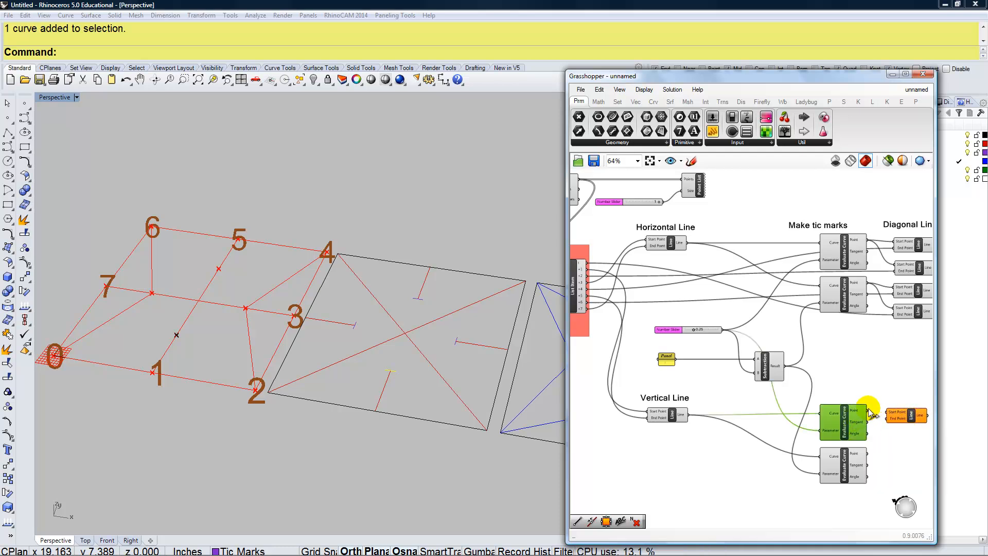
drag(891, 416, 892, 415)
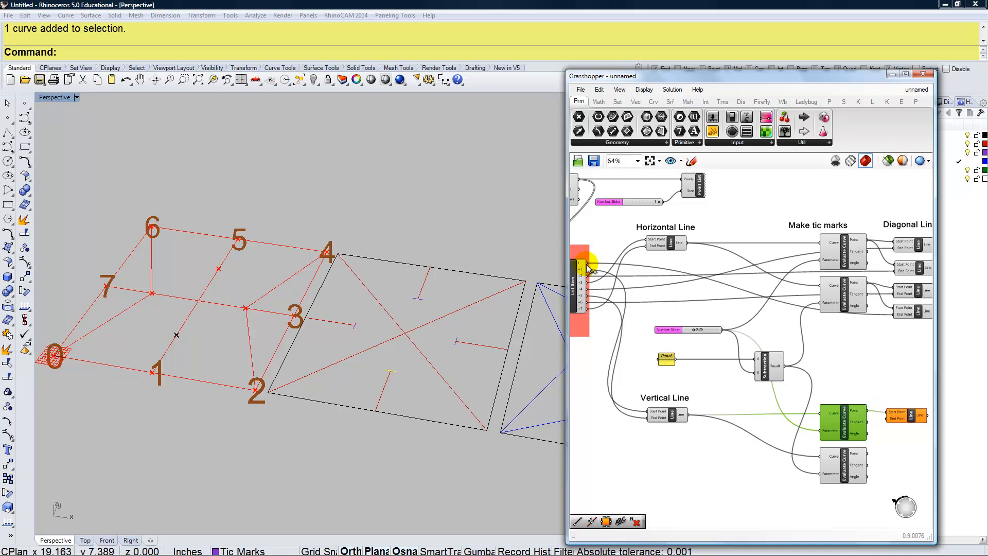
drag(588, 265, 889, 419)
Add another Line component from the third Evaluate Curve's Point to List Item's +2 output
right_drag(903, 449, 896, 428)
click(895, 428)
double_click(895, 426)
text(line)
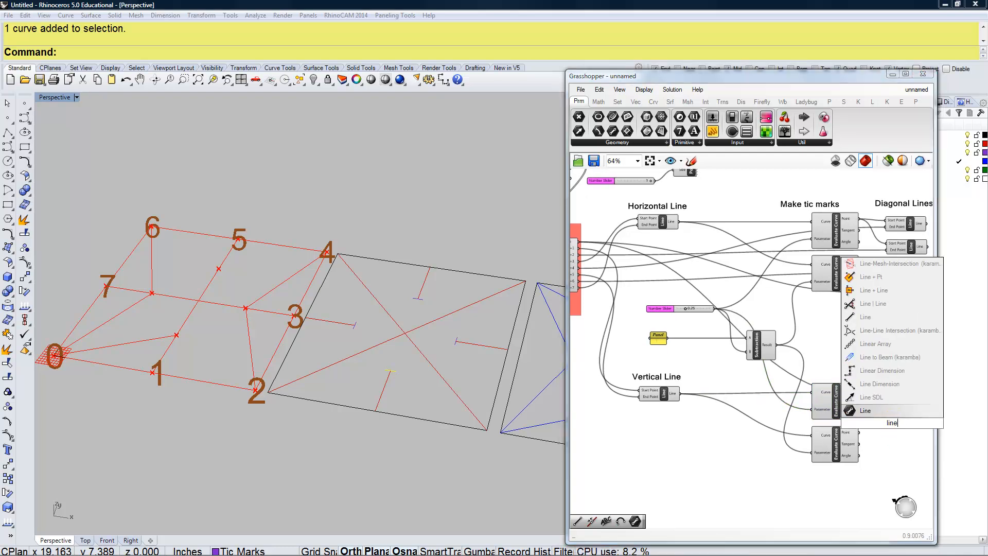
click(875, 410)
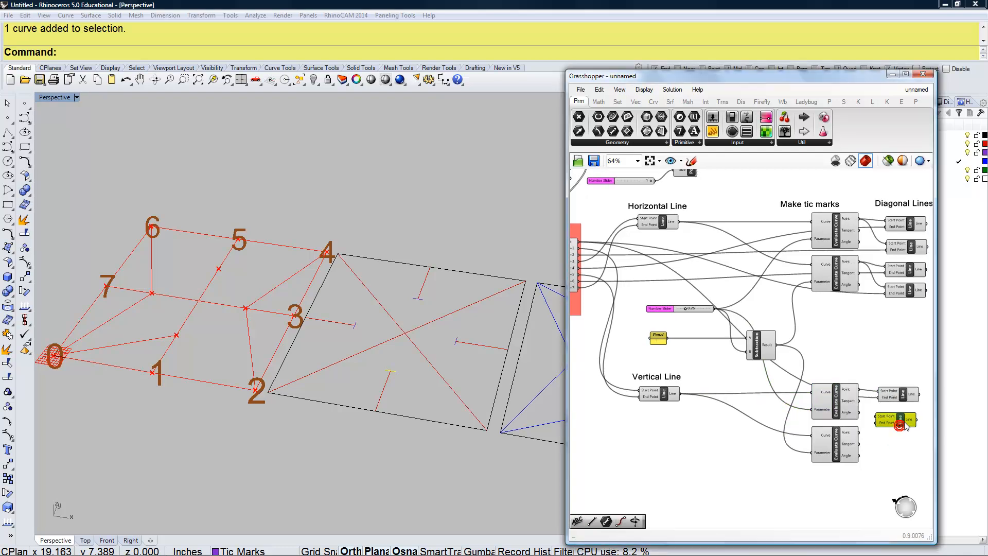
drag(899, 425, 903, 421)
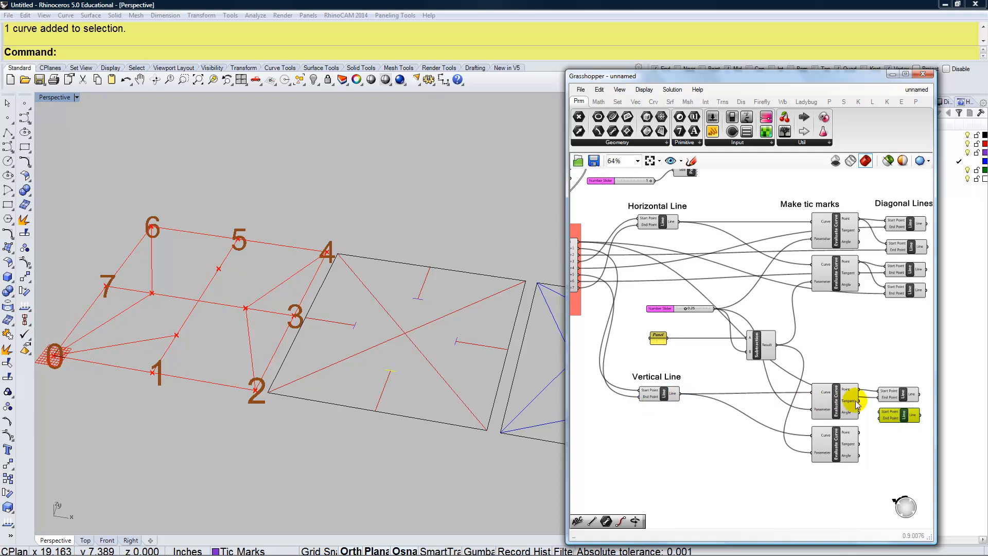
drag(878, 413, 882, 412)
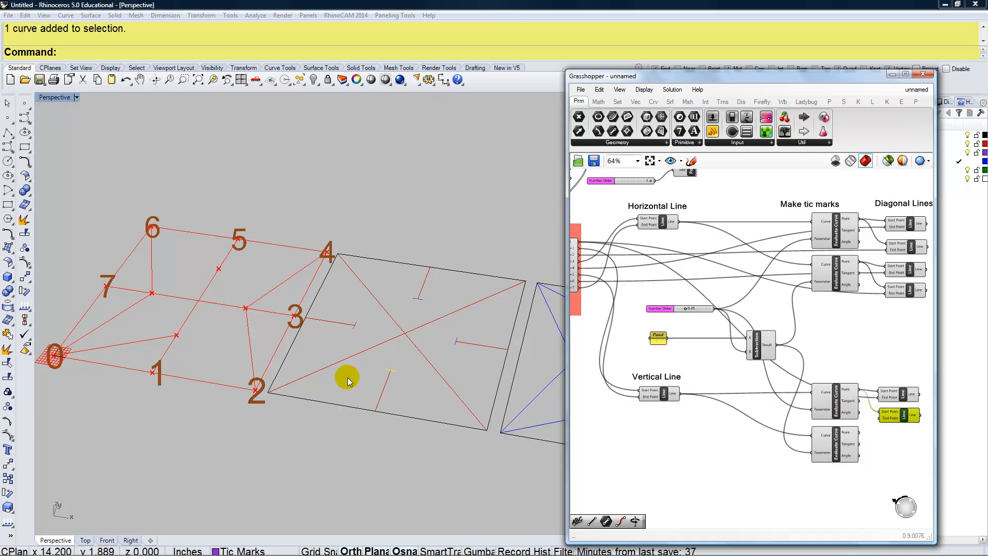
drag(579, 260, 881, 425)
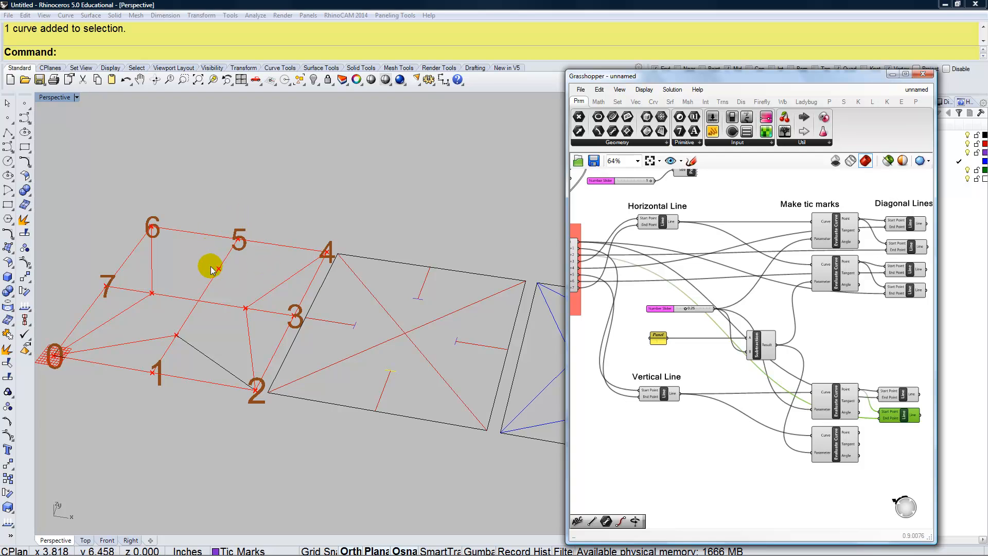
Add a Line beside the lowest Evaluate Curve, wiring its Point into Start Point and List Item's +4 output into End Point
click(837, 453)
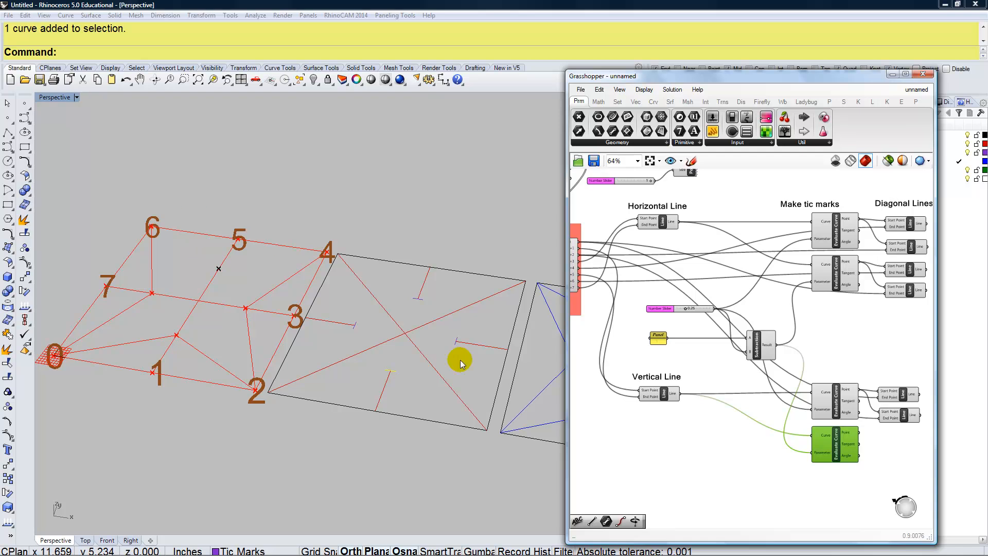
double_click(886, 446)
text(line)
click(884, 431)
mouse_move(892, 449)
mouse_down()
mouse_move(904, 445)
mouse_move(880, 437)
mouse_up()
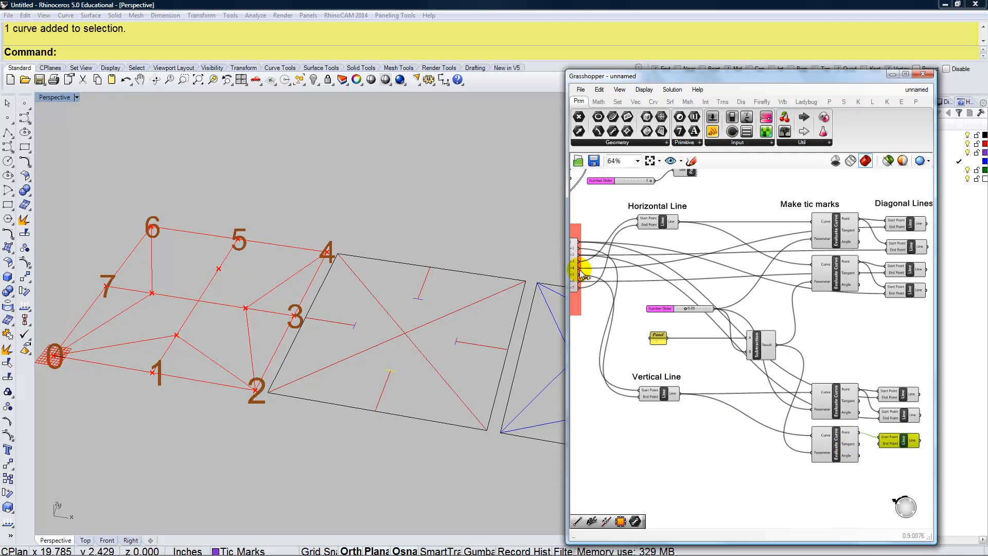
drag(579, 268, 896, 444)
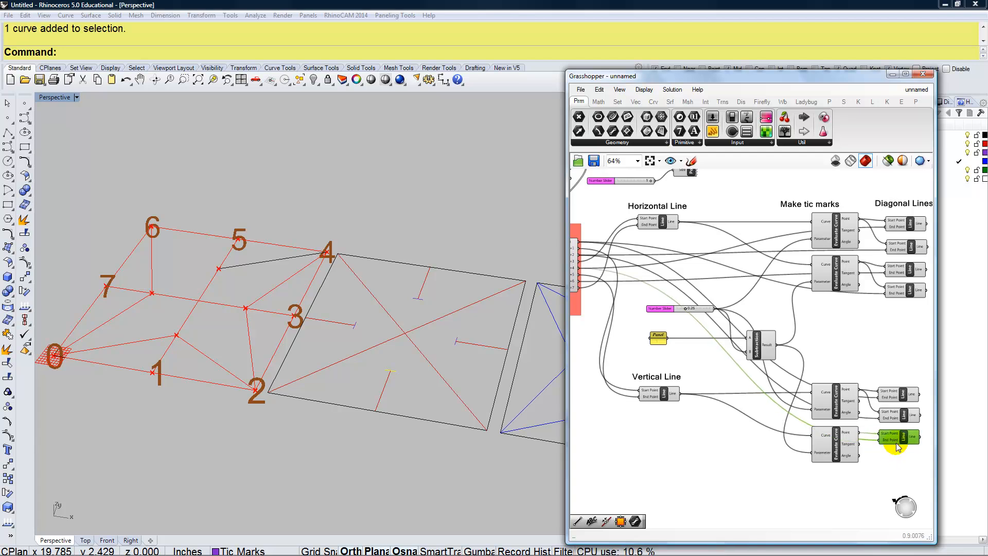
Add the eighth diagonal Line component from the lowest Evaluate Curve's Point to List Item's +6 output
double_click(896, 459)
text(l)
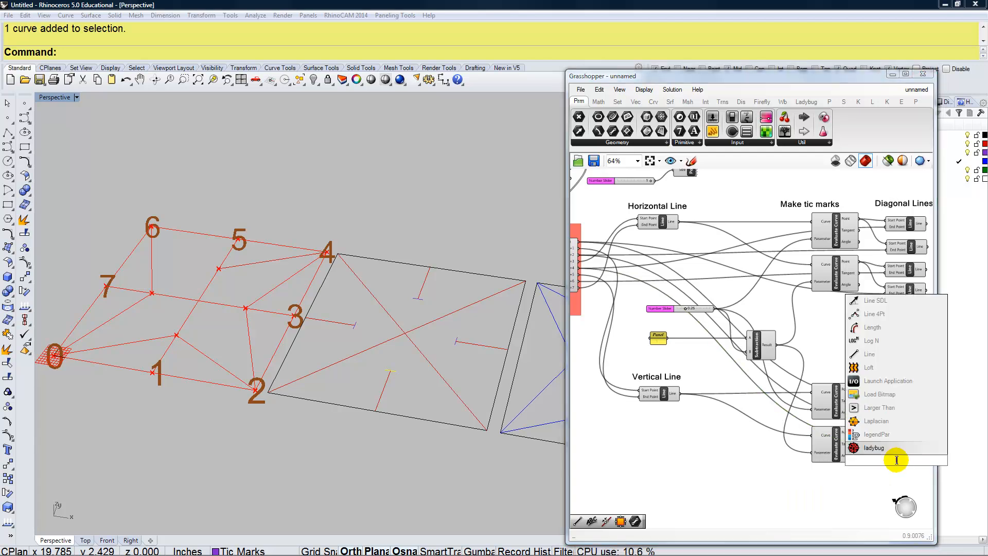
text(ine)
key(Return)
drag(896, 463, 898, 461)
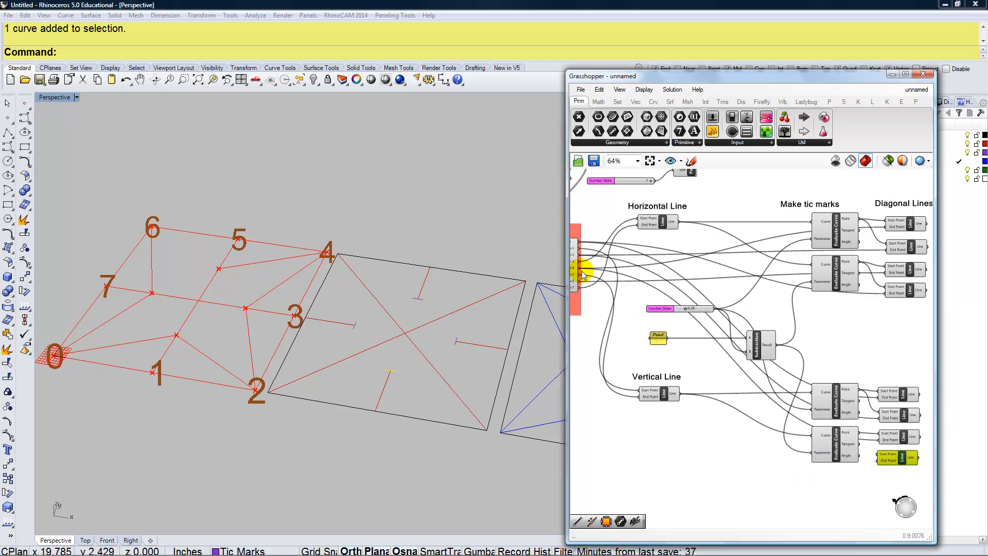
drag(861, 436, 880, 455)
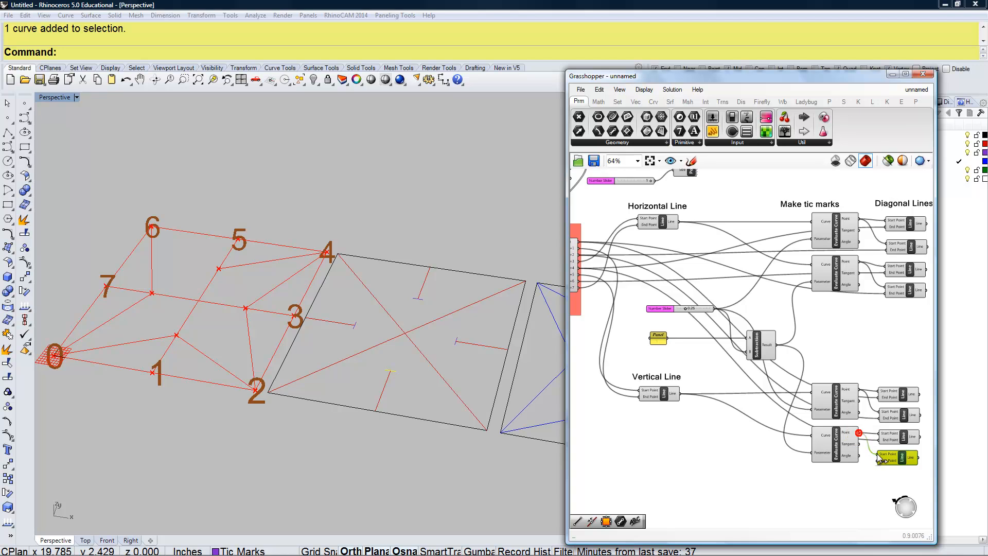
drag(580, 287, 879, 460)
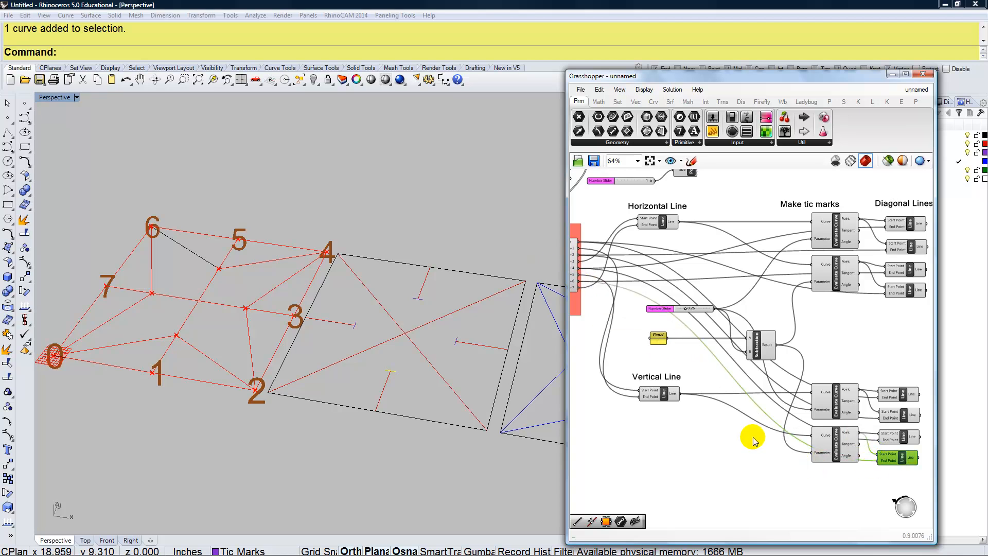
Group the Horizontal Line component with its two Evaluate Curve components and their four diagonal Line components
right_drag(756, 447, 727, 443)
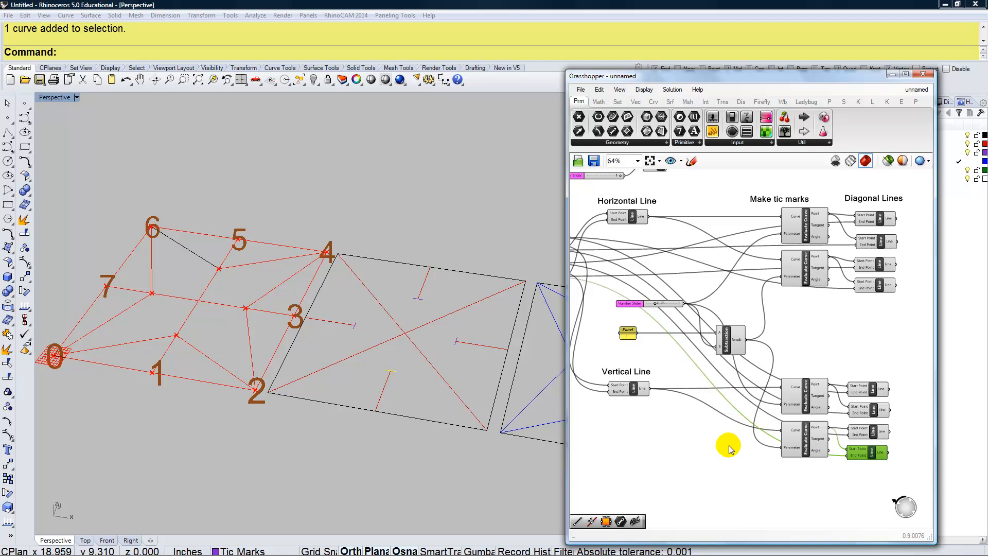
scroll(728, 446, down, 1)
right_drag(702, 429, 733, 449)
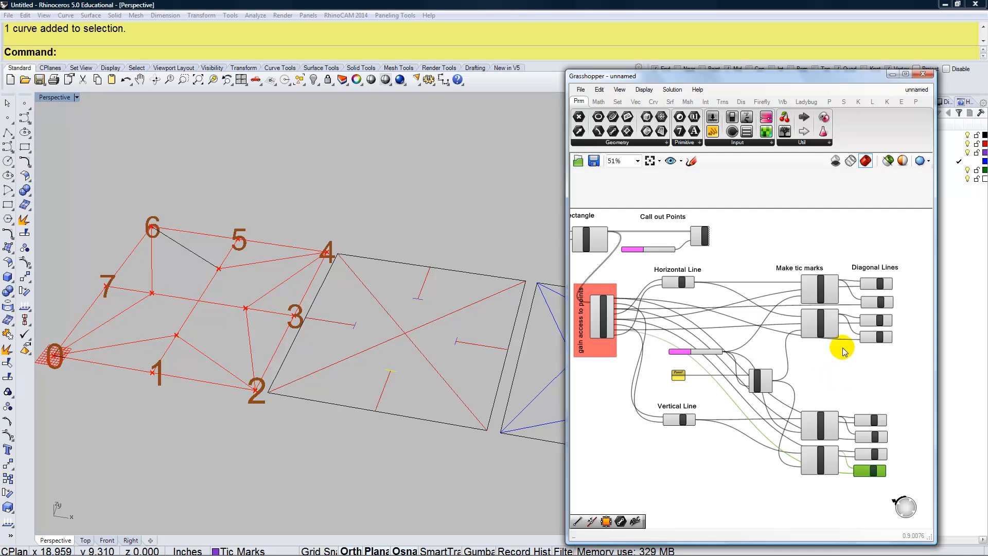
drag(916, 356, 761, 243)
click(886, 368)
drag(920, 338, 641, 289)
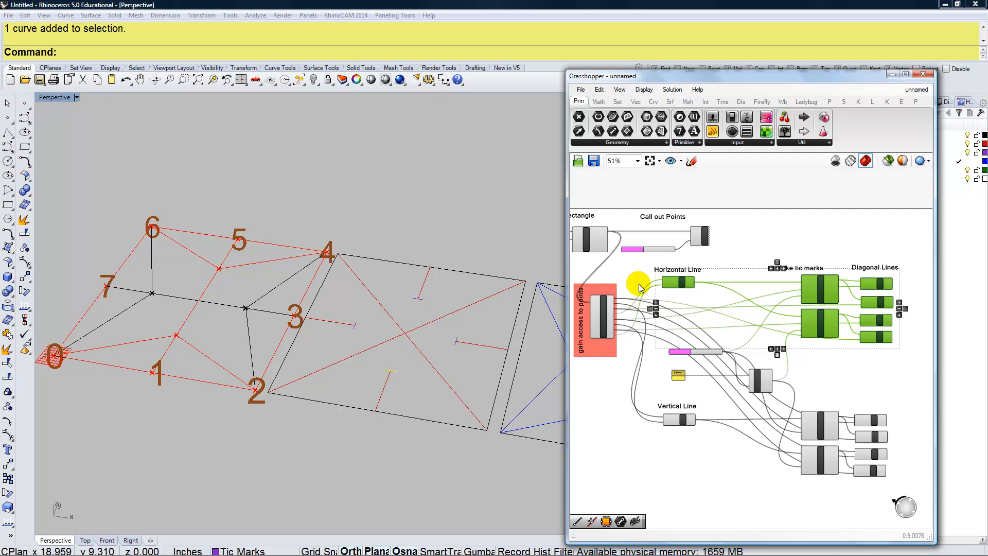
key(ctrl+g)
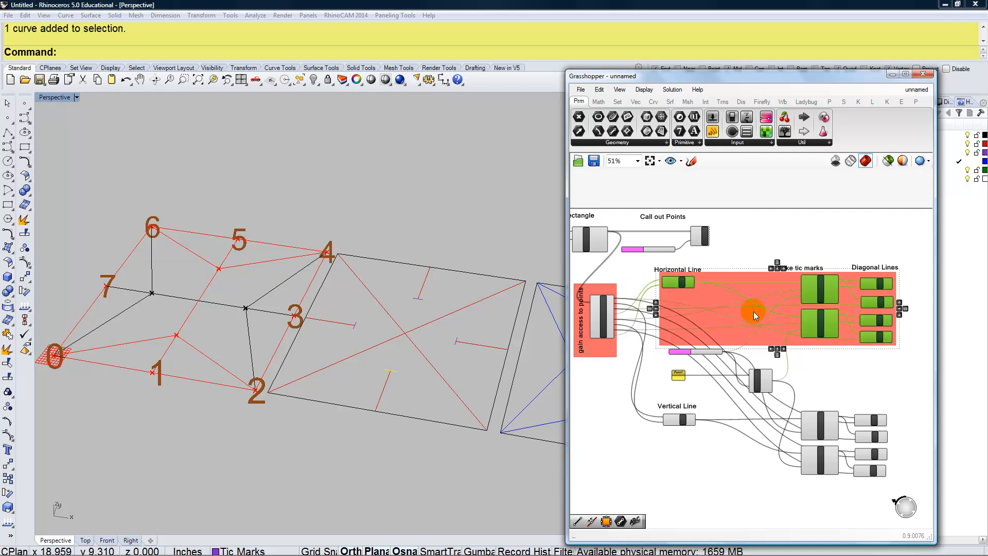
Recolour the horizontal-line group light green with a hue of 80°
right_click(724, 299)
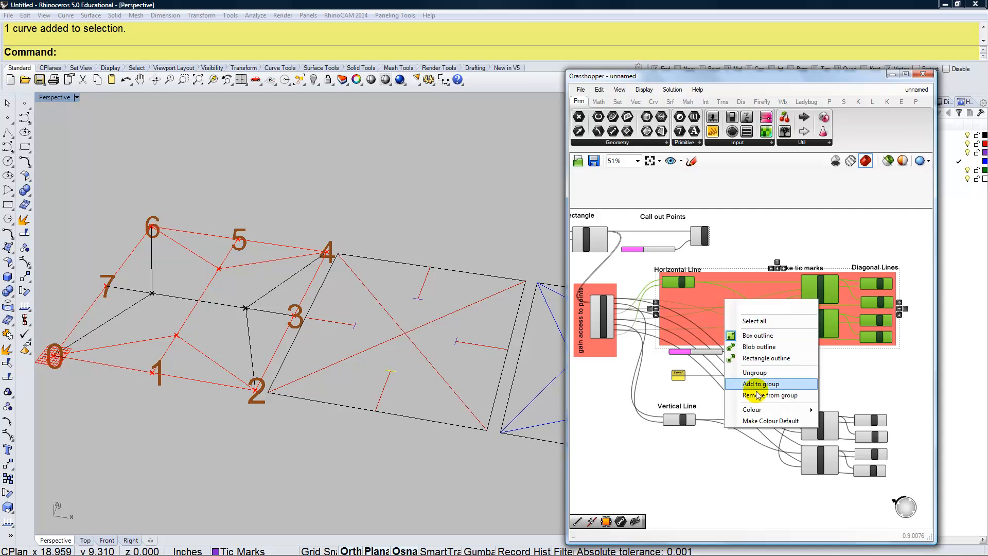
mouse_move(752, 409)
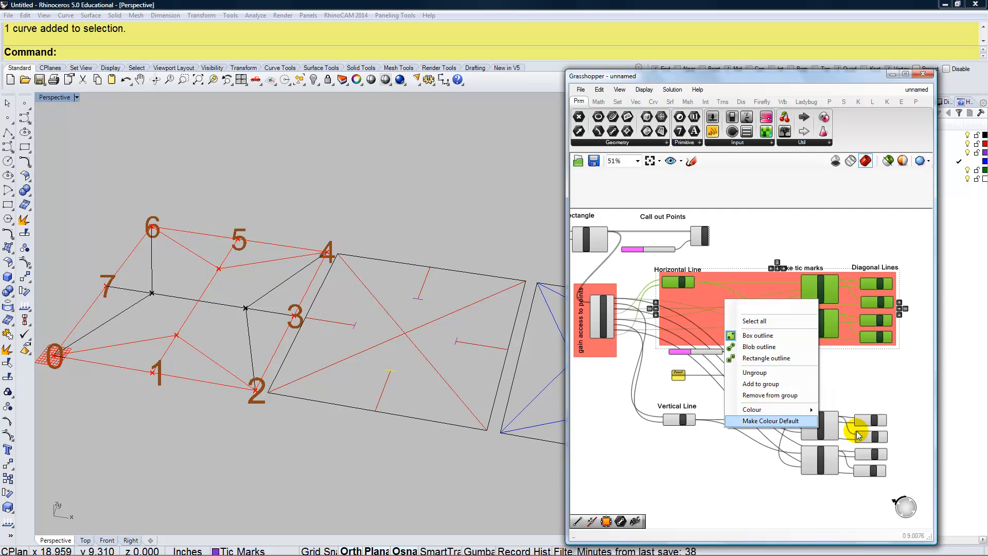
drag(867, 482, 885, 490)
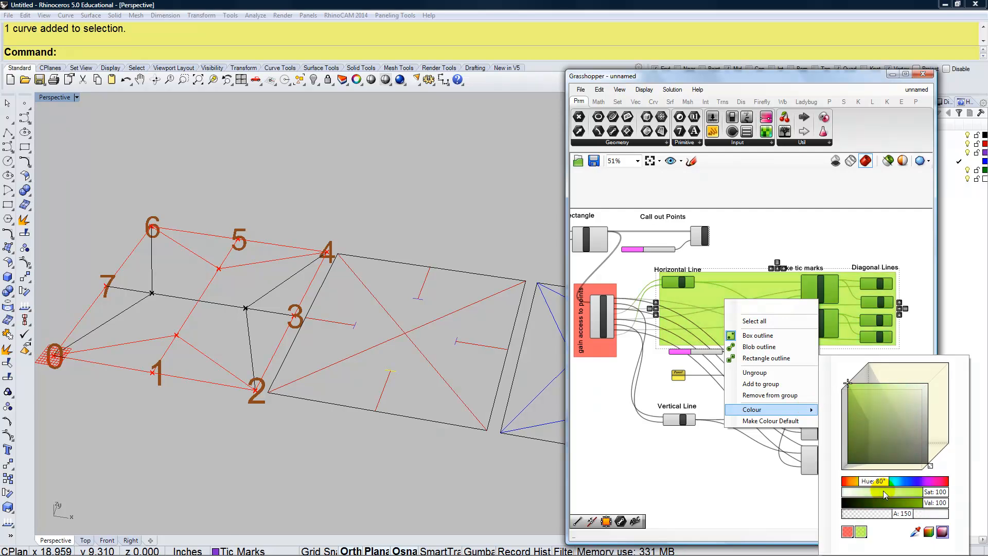
click(774, 483)
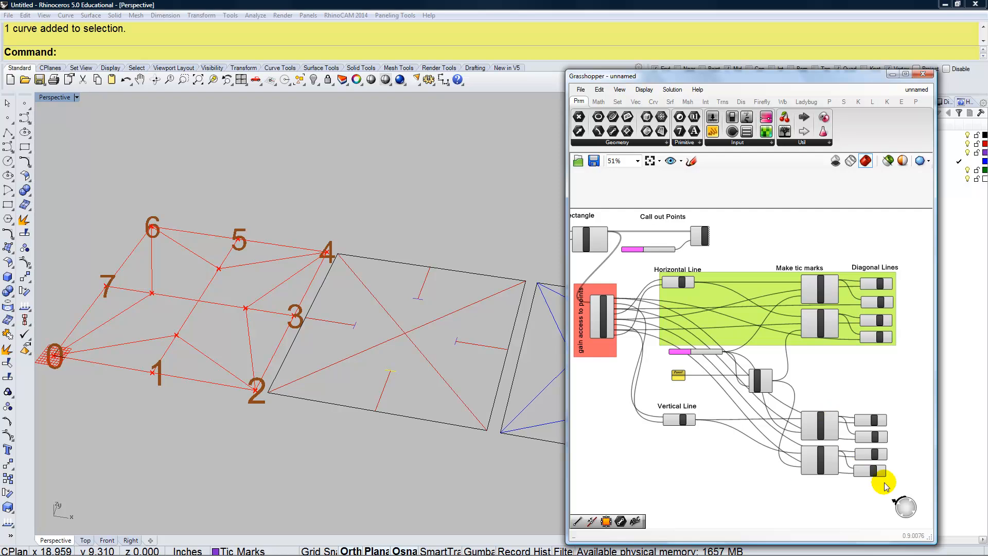
Group the Vertical Line, its two Evaluate Curves and four diagonal Lines, and colour the group blue with a hue of 217°
drag(897, 479, 666, 417)
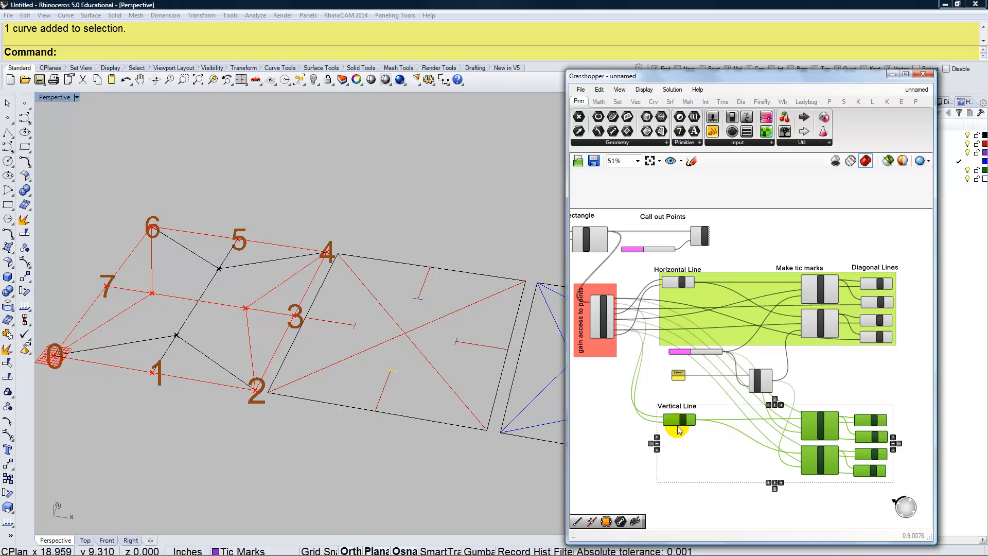
key(ctrl+g)
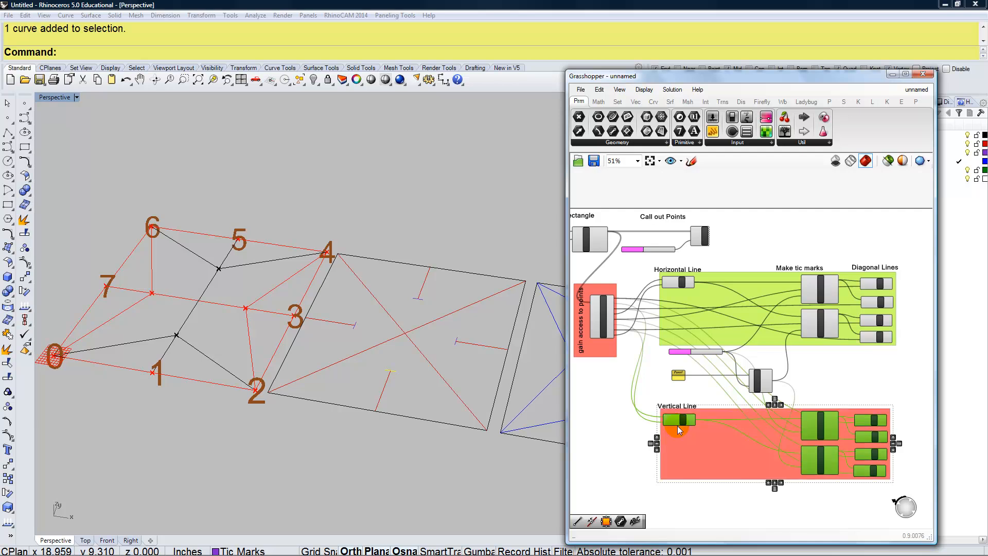
right_click(730, 455)
mouse_move(787, 538)
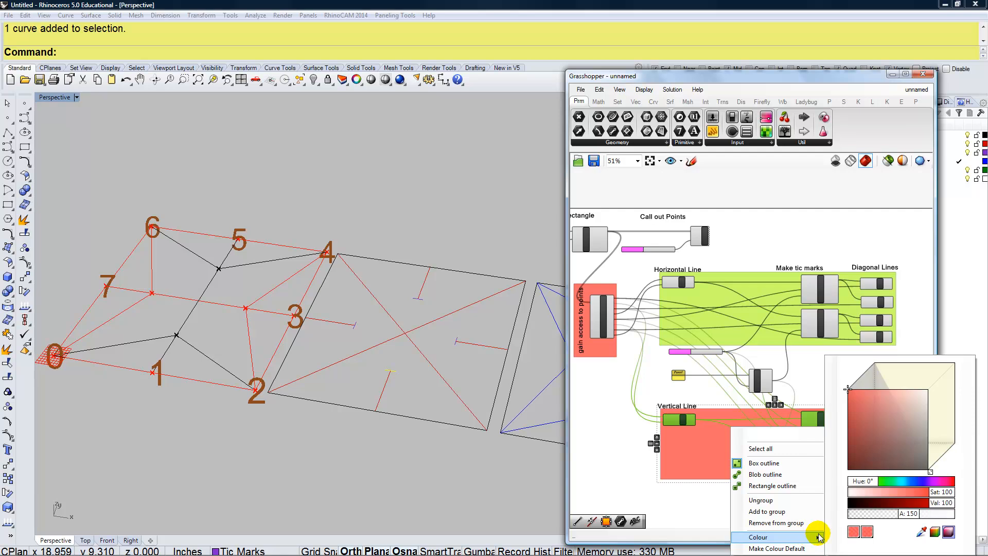
drag(864, 485, 906, 483)
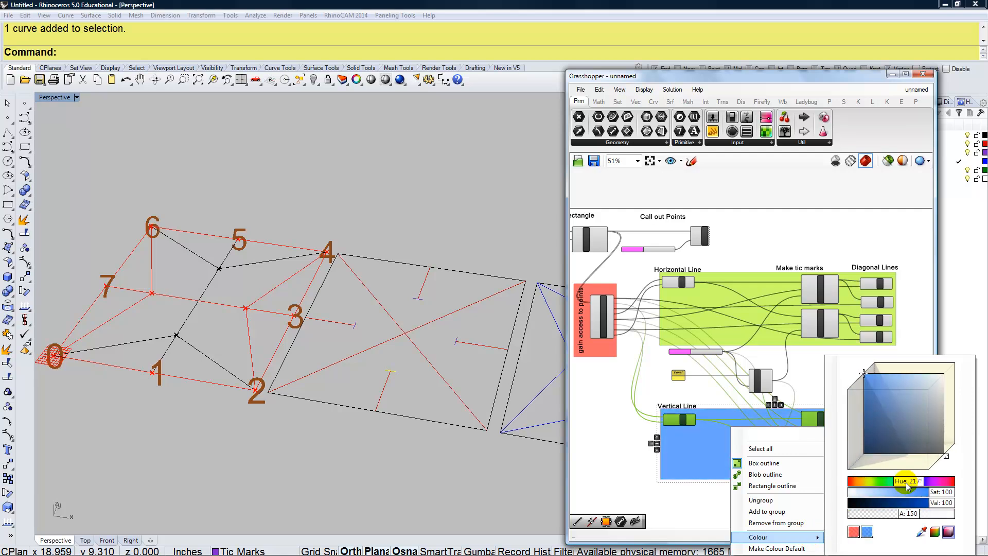
click(616, 423)
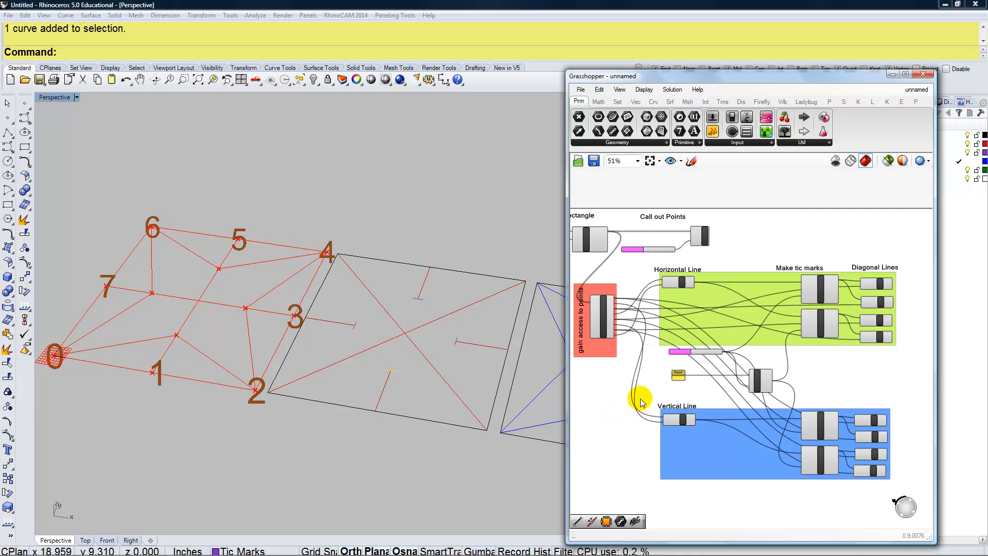
Set the number slider that drives the tic-mark positions to 0.30
scroll(680, 360, up, 5)
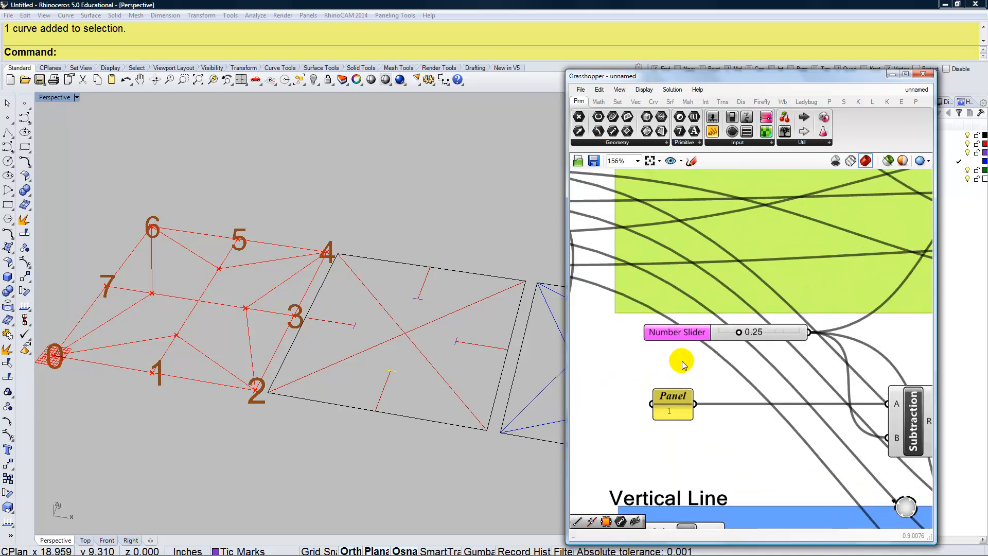
scroll(683, 364, up, 1)
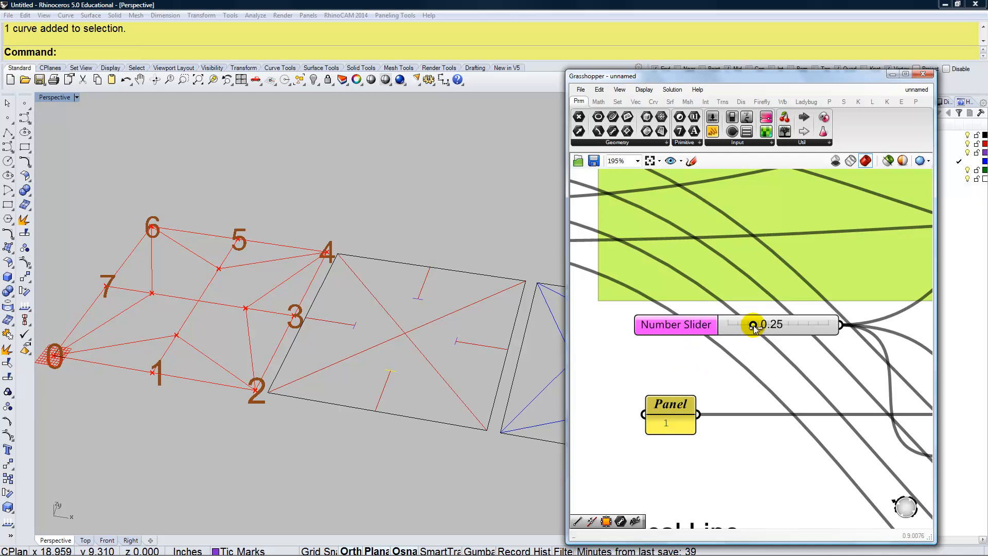
mouse_move(753, 325)
mouse_down()
mouse_move(738, 325)
mouse_move(771, 325)
mouse_move(752, 325)
mouse_up()
mouse_move(738, 327)
mouse_down()
mouse_move(767, 325)
mouse_move(758, 325)
mouse_up()
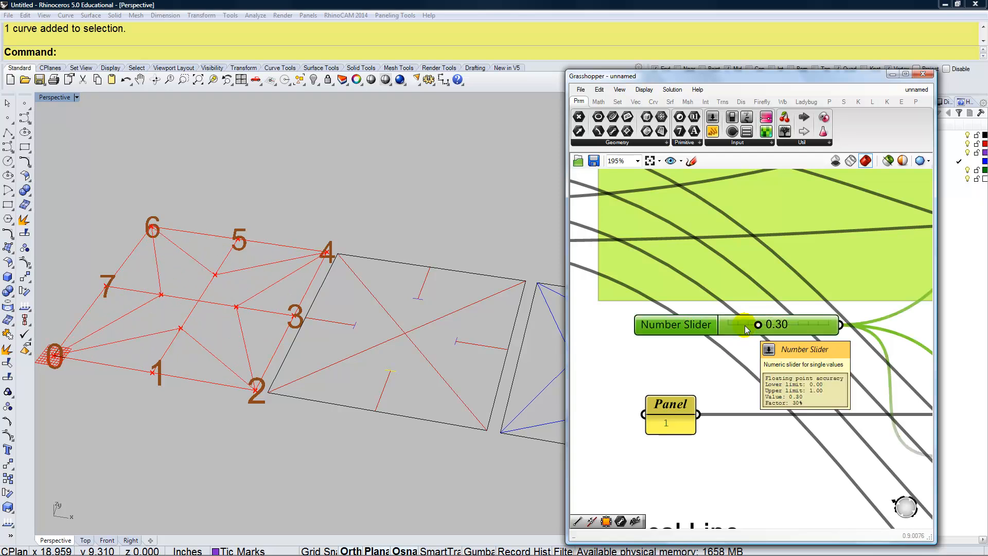
Put the tic-mark number slider in its own group with a blob outline and set the slider to 0.24
key(ctrl+g)
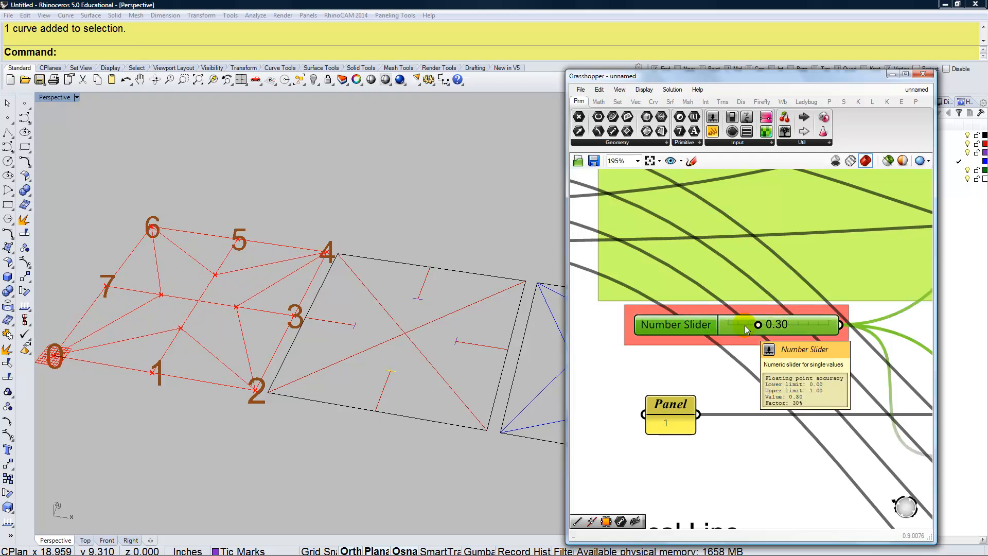
double_click(637, 342)
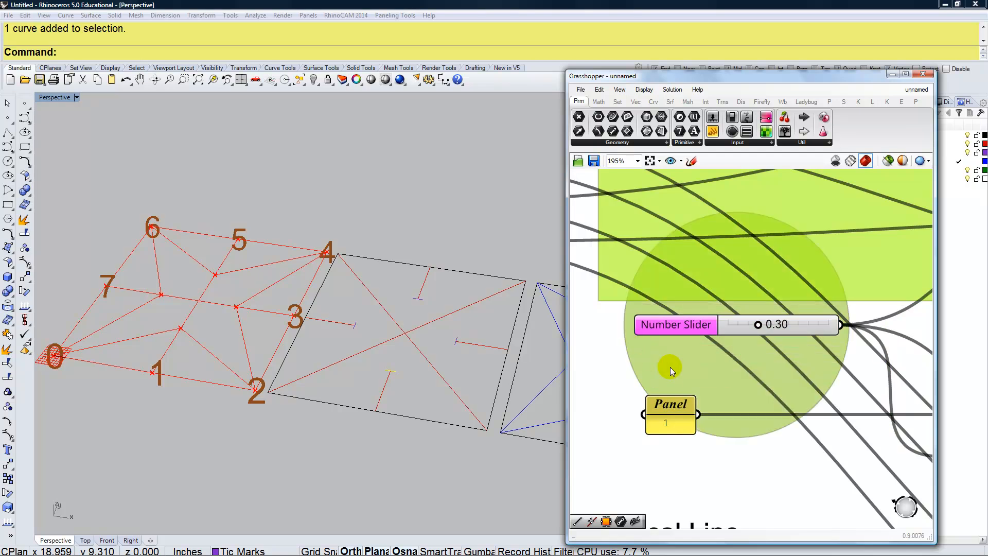
scroll(671, 367, down, 3)
click(688, 375)
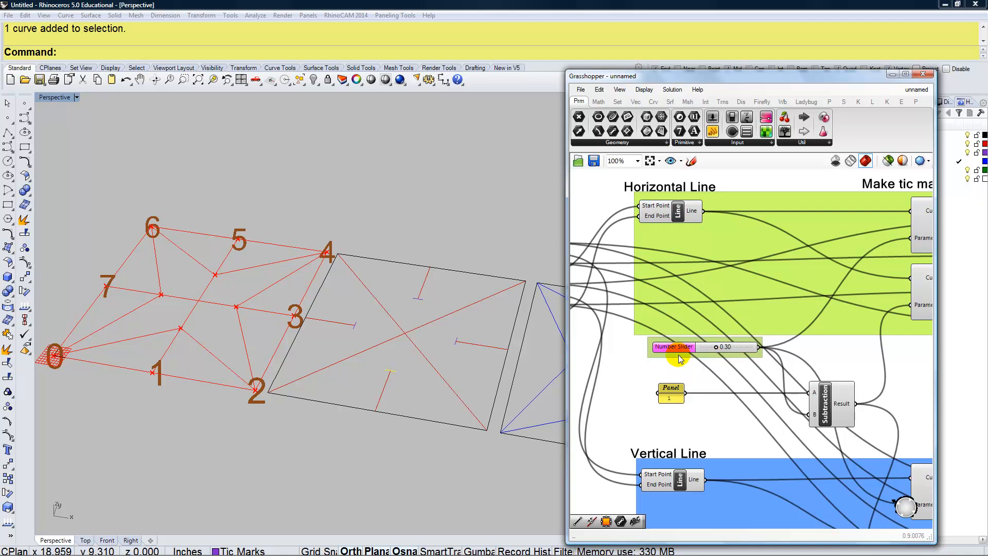
double_click(679, 355)
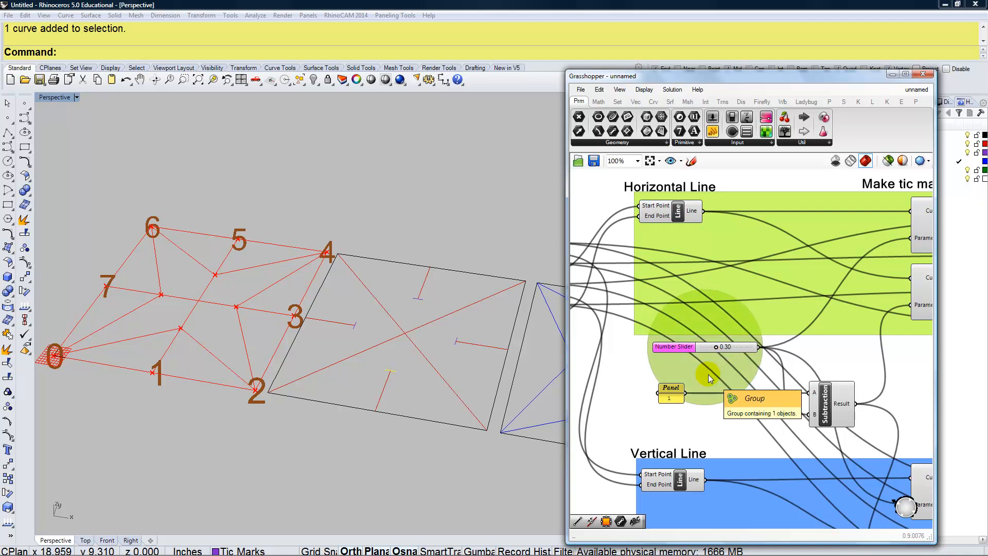
click(650, 379)
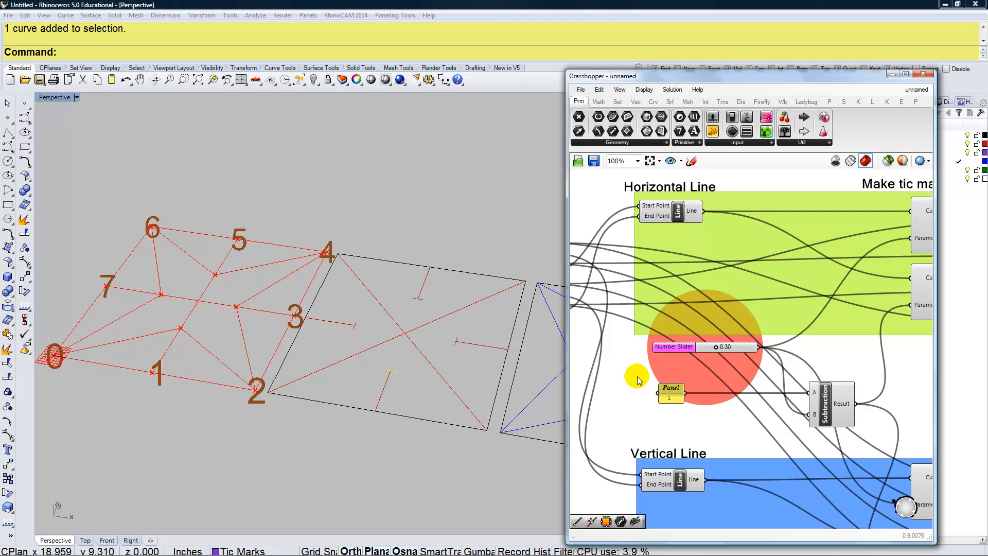
drag(716, 347, 711, 351)
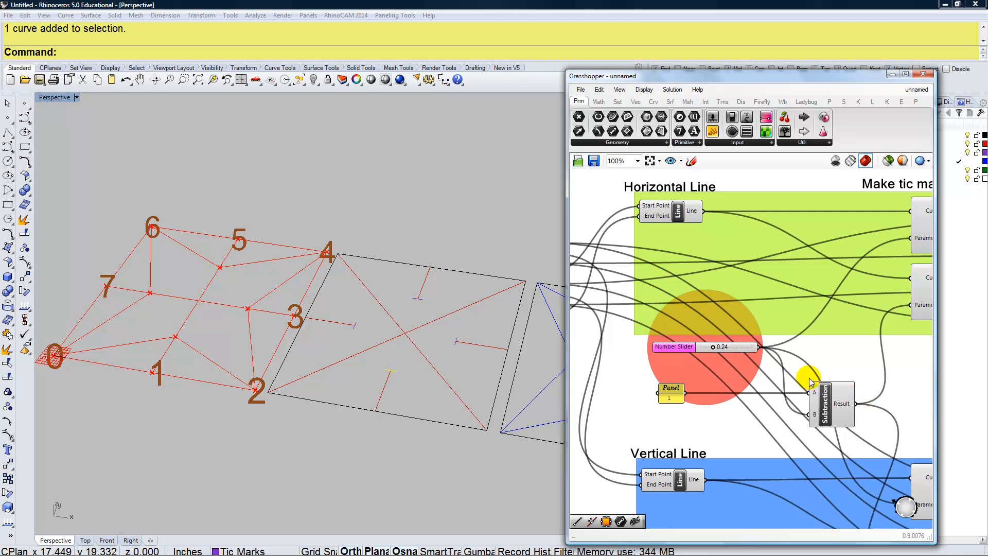
Move the slider group, panel, Subtraction component and Vertical Line group down to clear the green horizontal-line group
scroll(802, 368, down, 4)
scroll(802, 363, down, 2)
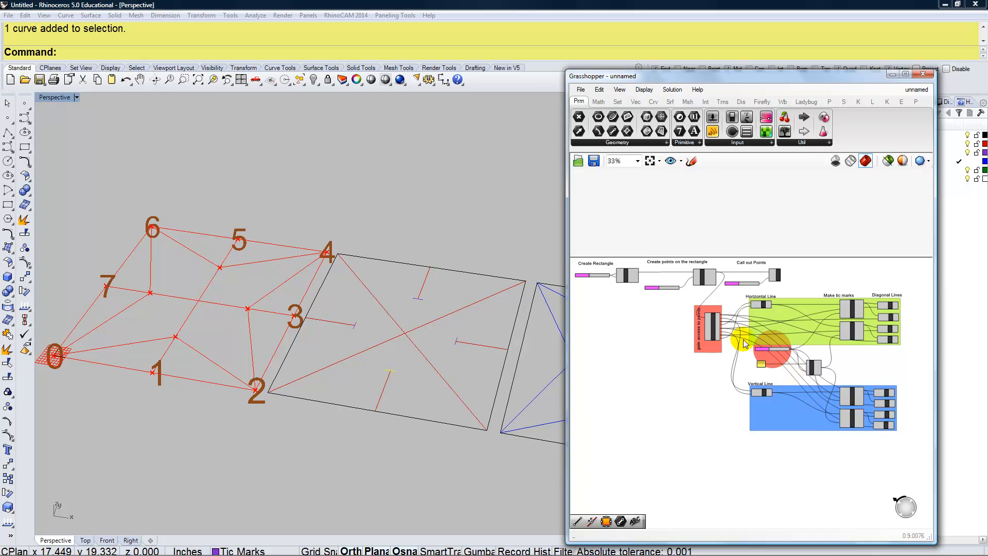
scroll(747, 344, up, 4)
scroll(743, 344, down, 3)
right_drag(743, 344, 689, 339)
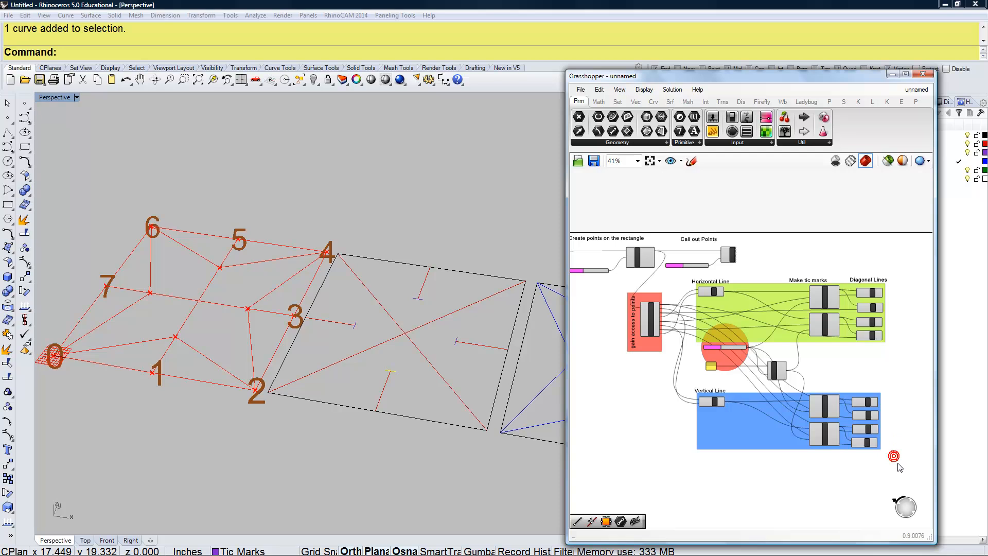
drag(896, 463, 694, 348)
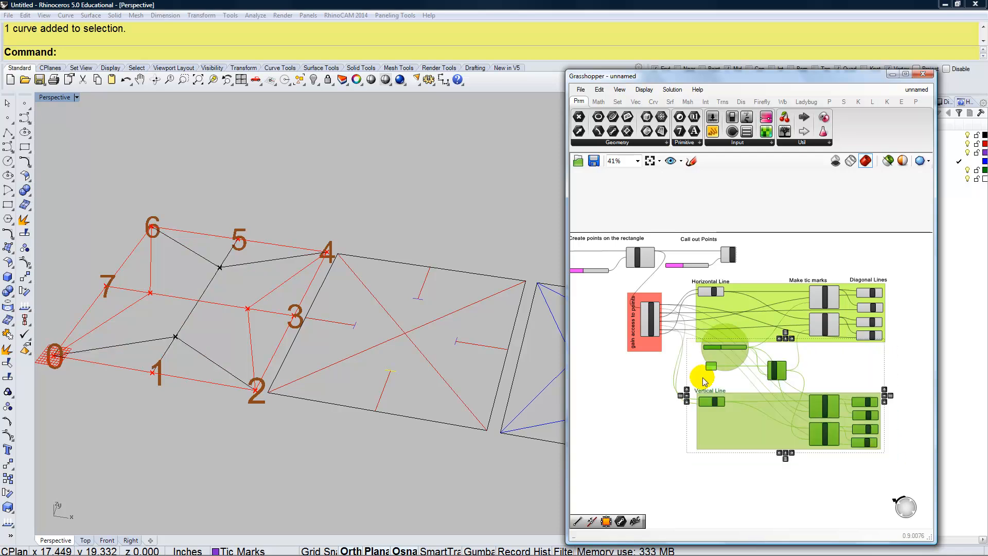
drag(720, 405, 721, 427)
click(664, 398)
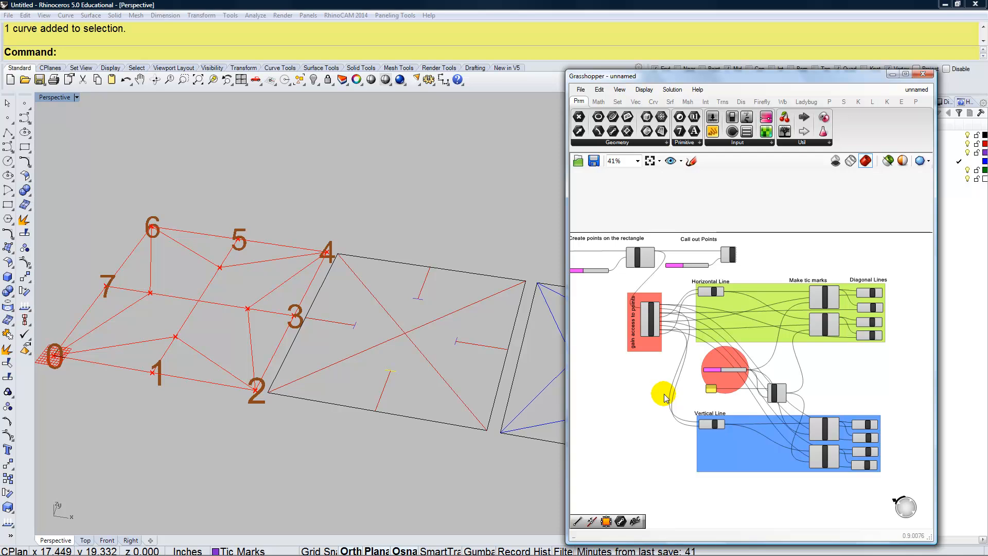
Start a hi-res image export of the Grasshopper definition and set its zoom to 1.0
click(581, 90)
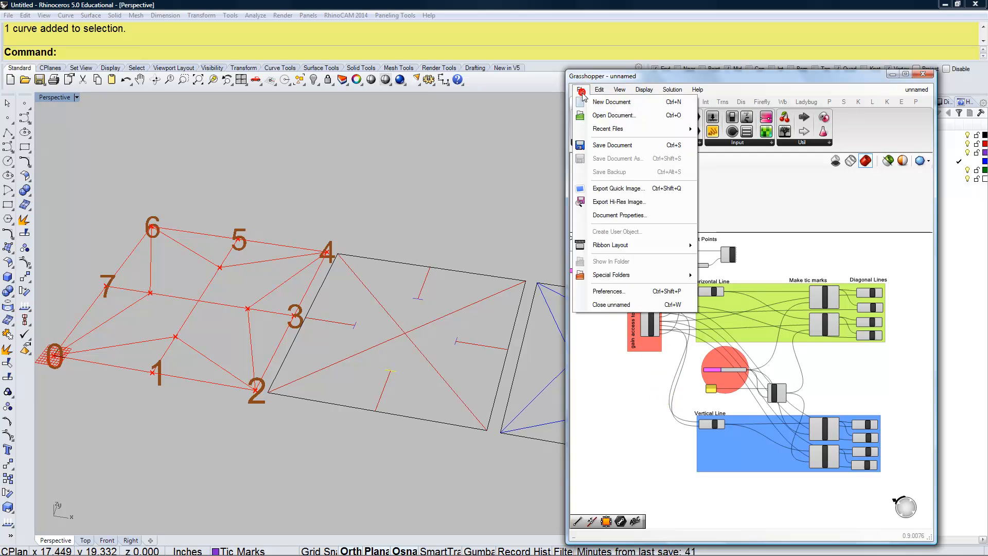
click(616, 203)
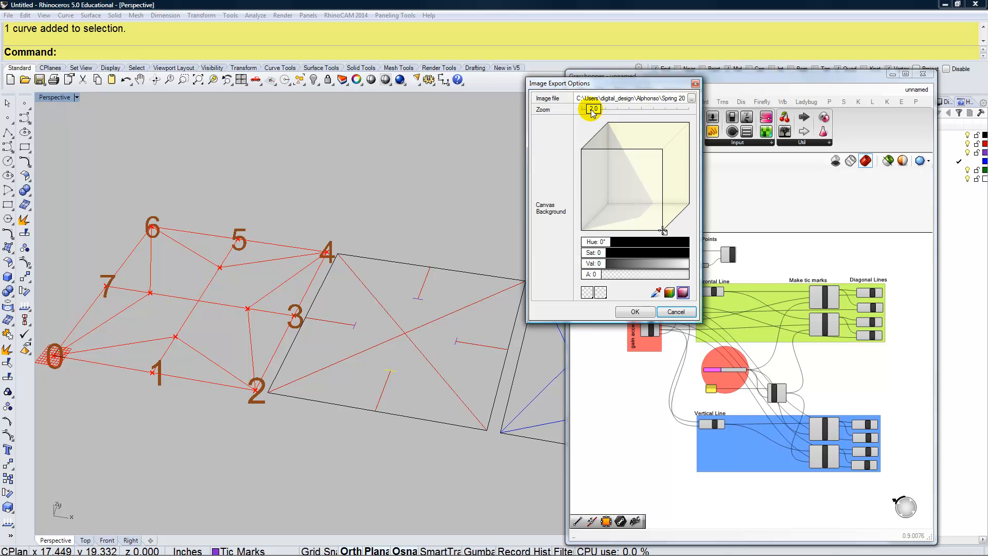
mouse_move(594, 111)
mouse_down()
mouse_move(580, 107)
mouse_move(580, 120)
mouse_up()
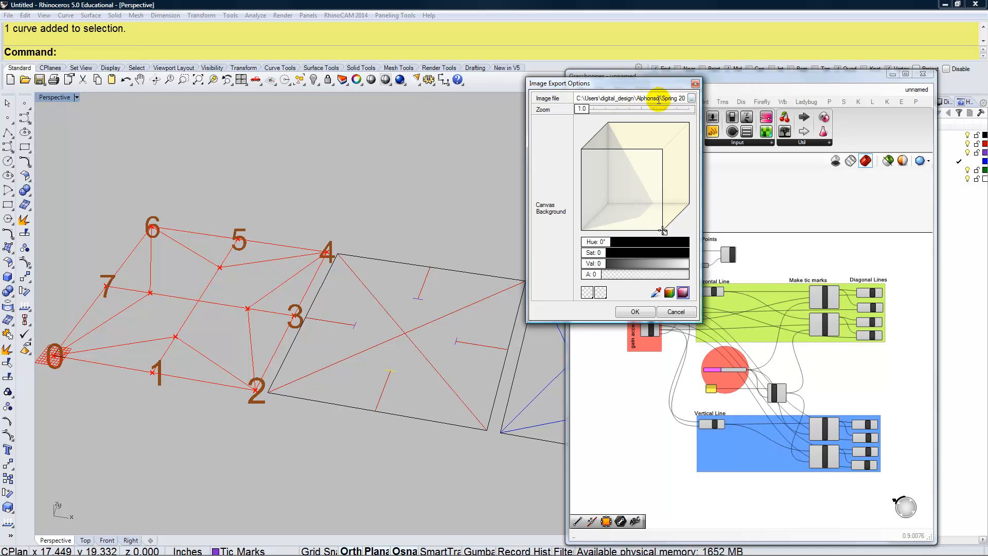
Export the image as Folding_Pattern.png in the Class-02 folder under Spring 2015, DC II
click(691, 99)
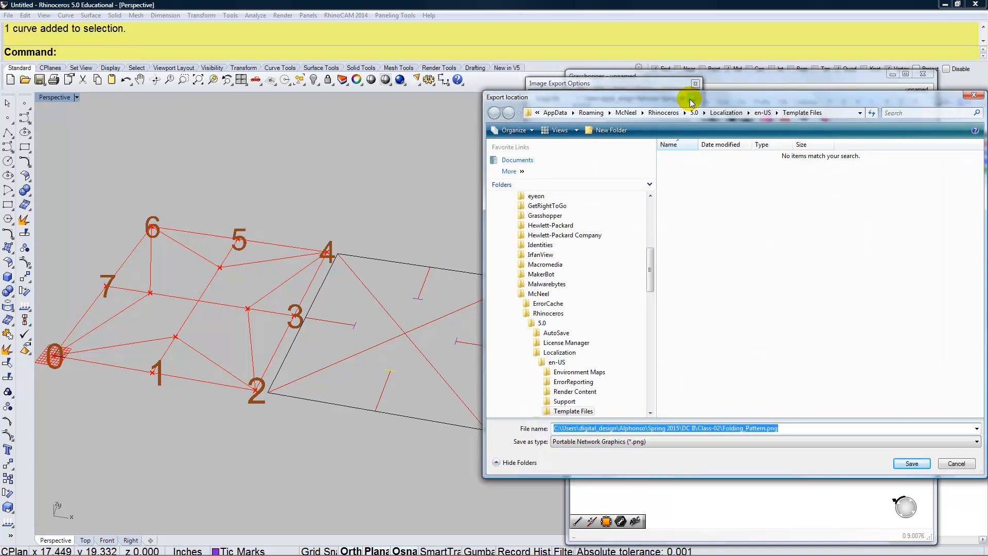
drag(649, 260, 652, 203)
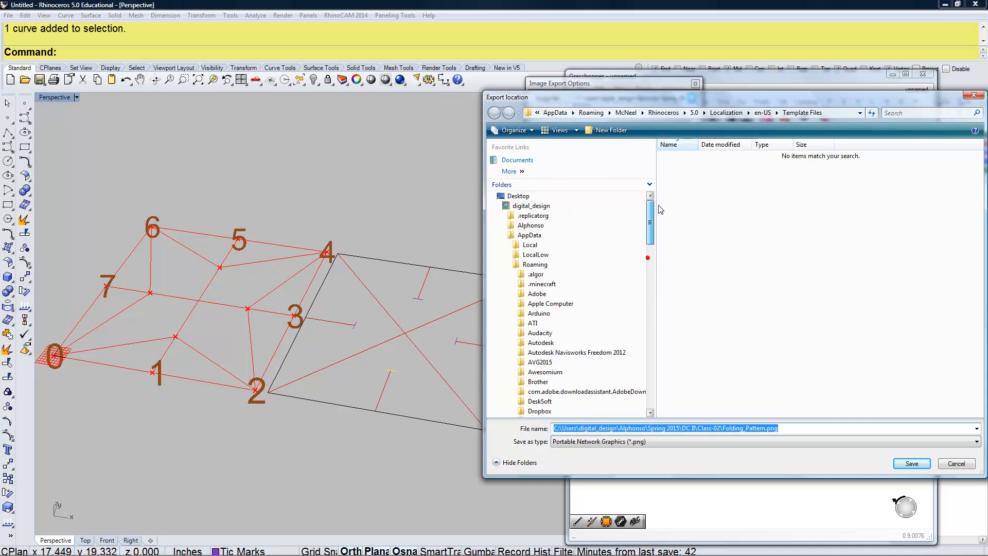
click(538, 205)
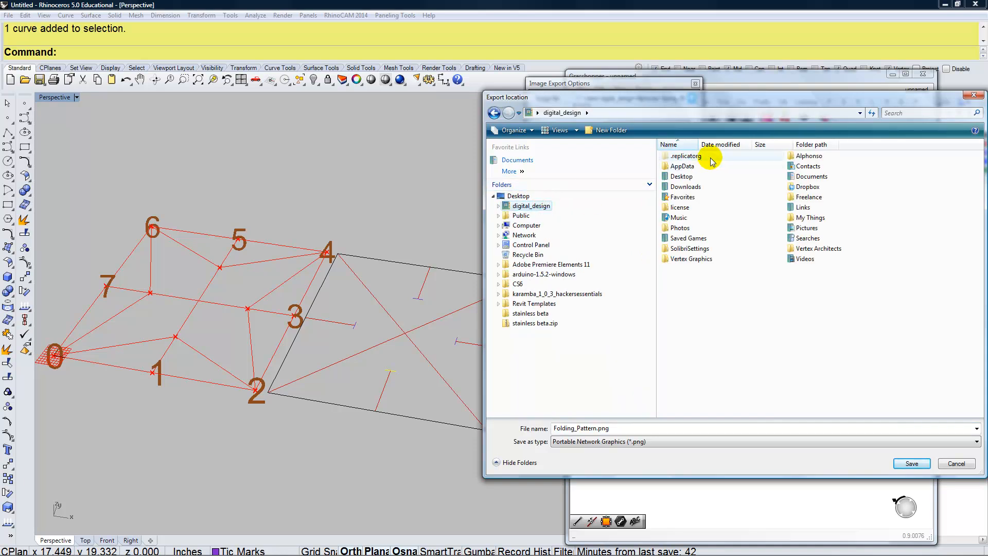
double_click(795, 156)
double_click(723, 236)
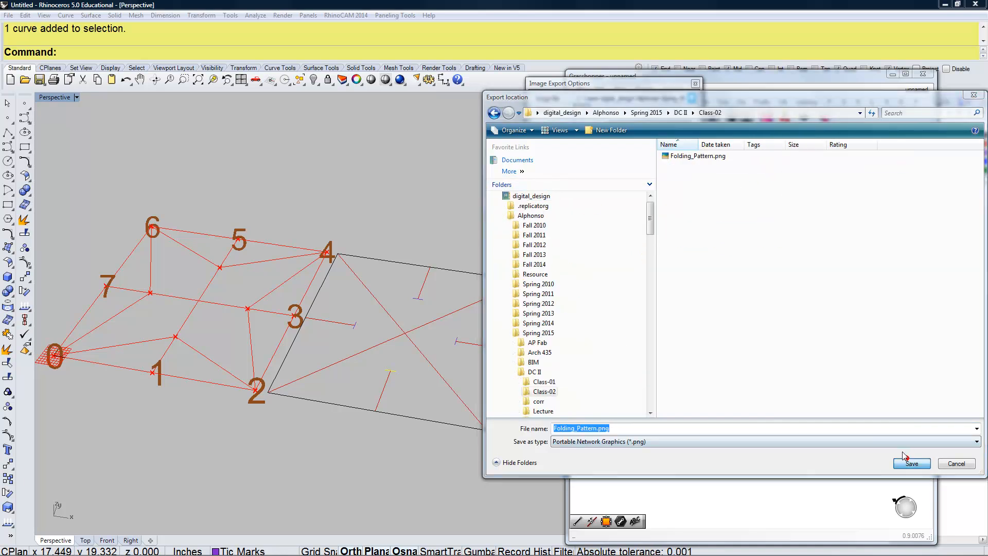
click(911, 463)
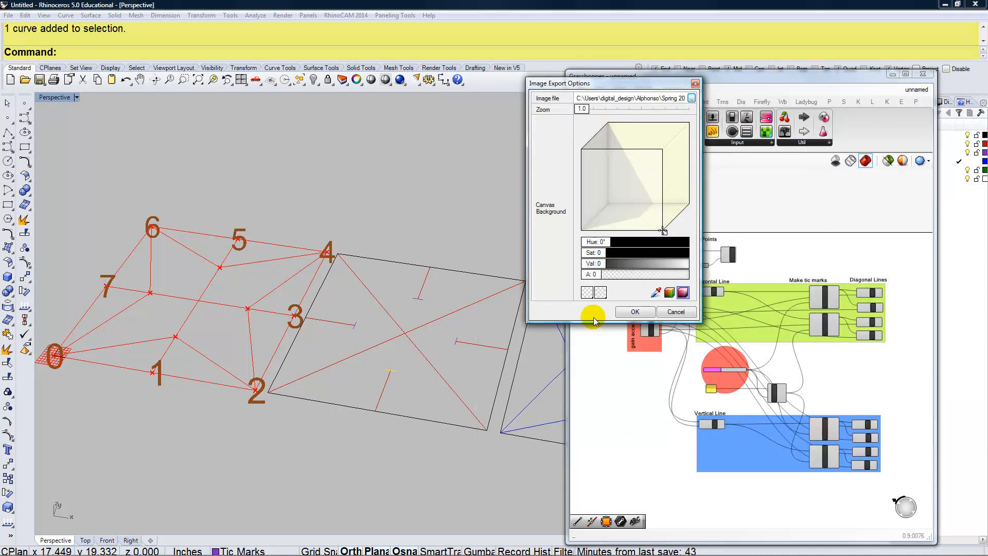
click(639, 313)
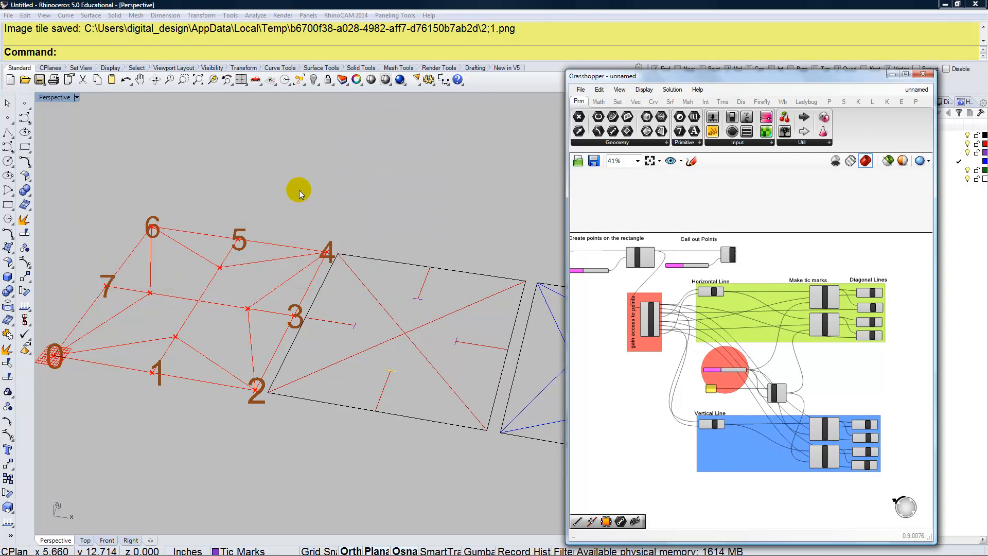
Open the exported Folding_Pattern.png from the Class-02 folder in Windows Explorer to check the image, and return to Grasshopper
mouse_move(184, 545)
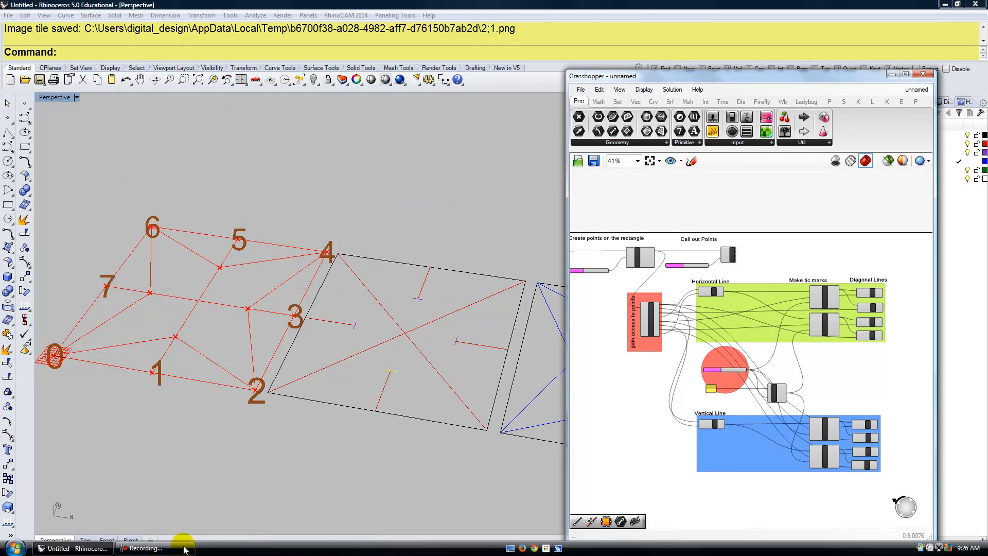
click(15, 548)
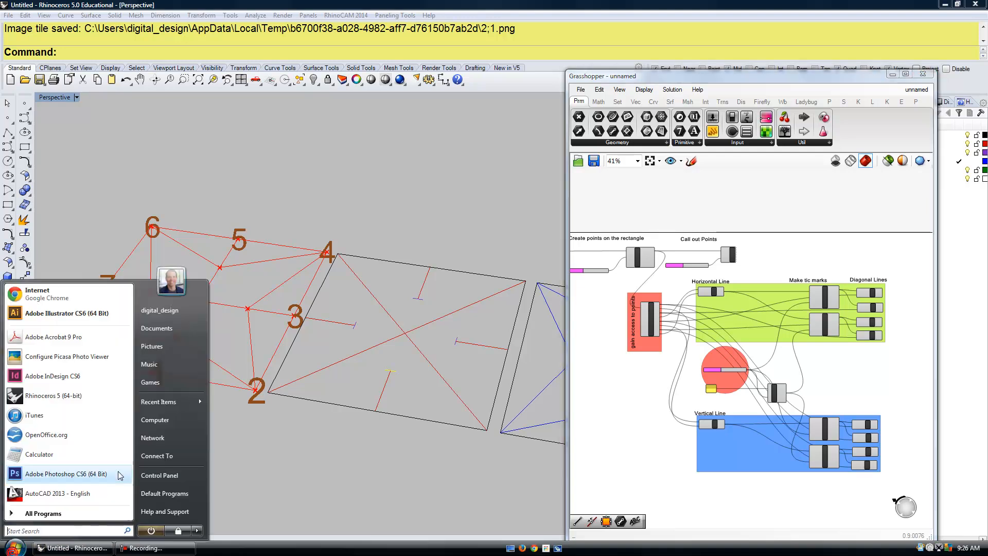
click(155, 420)
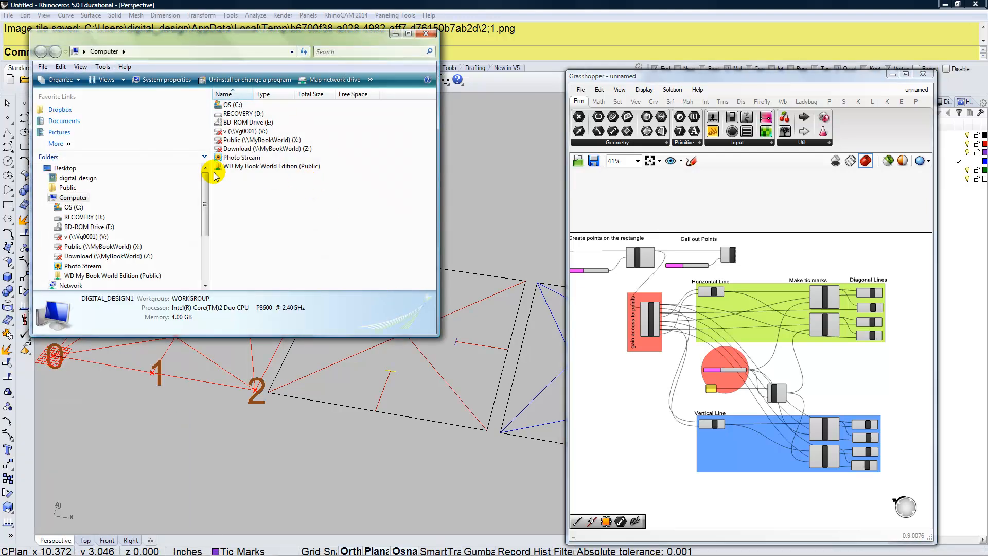
click(90, 179)
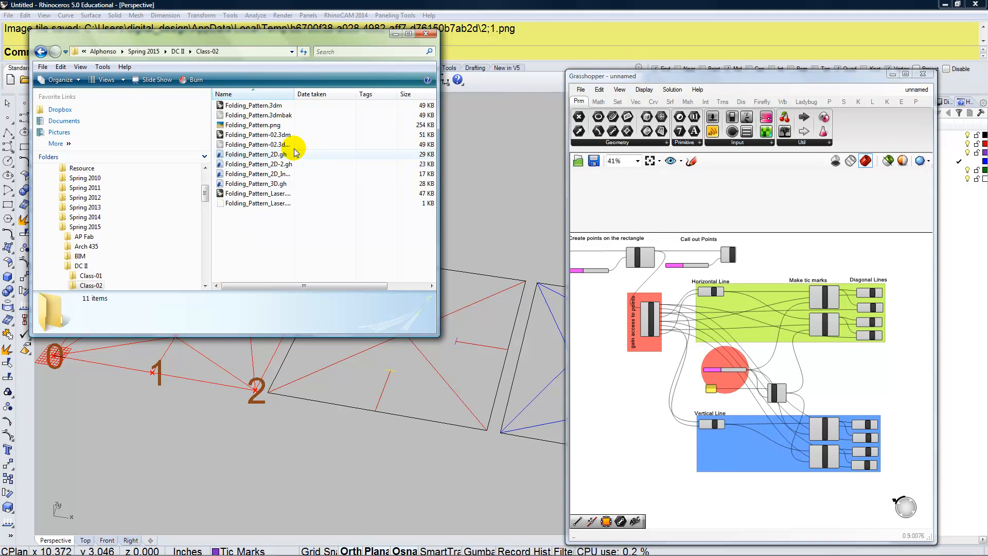
double_click(262, 125)
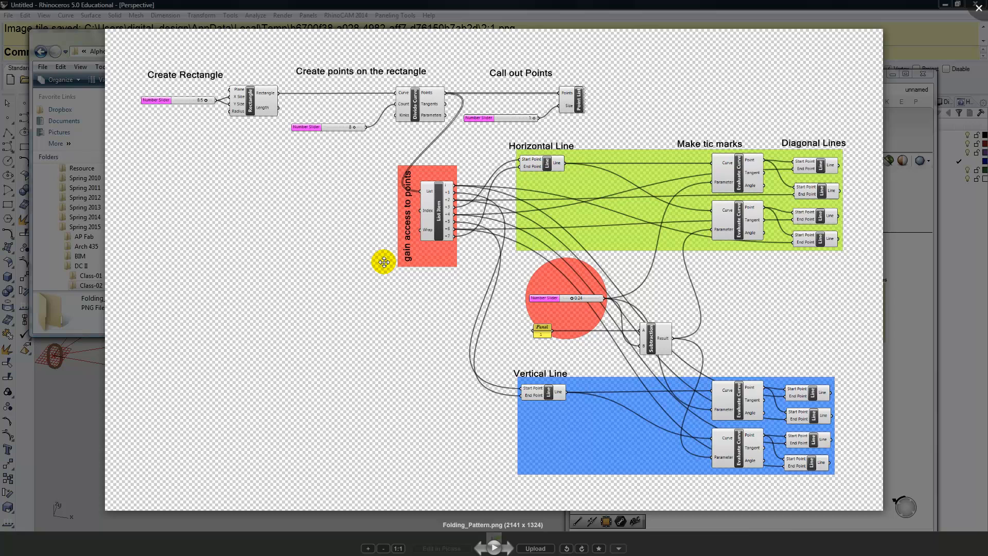
click(980, 11)
click(877, 86)
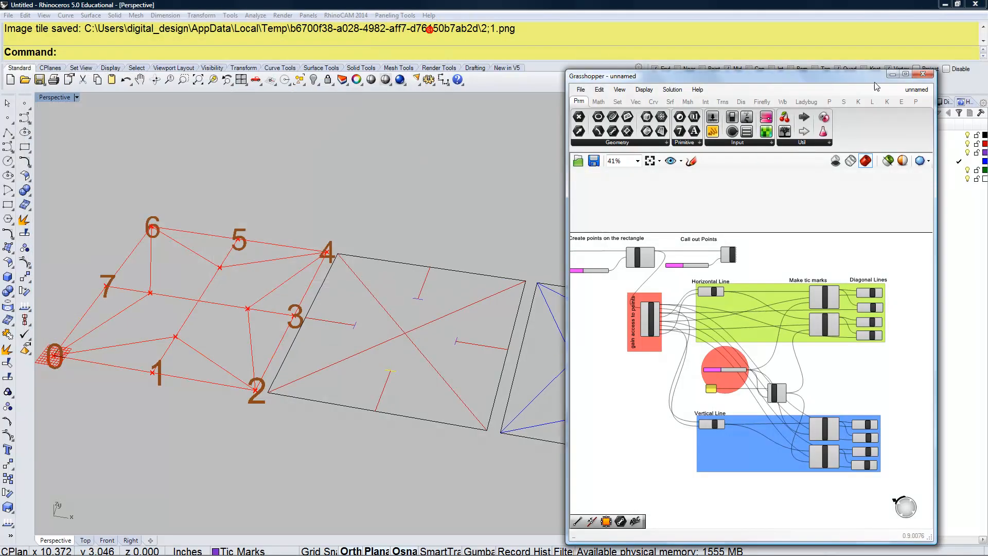
Switch to the open Folding_Pattern_3D definition and set its "It does it all" number slider to 0.18
click(919, 89)
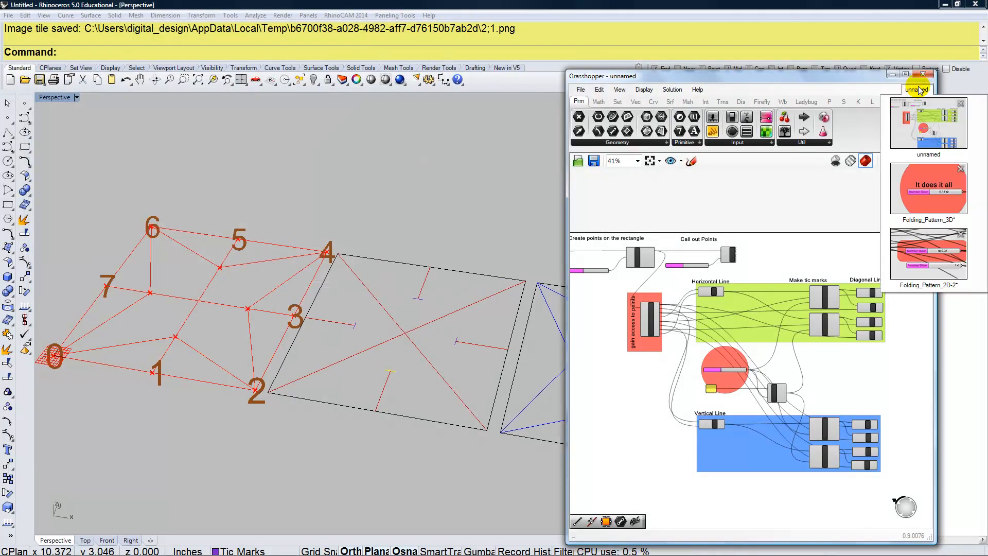
click(911, 174)
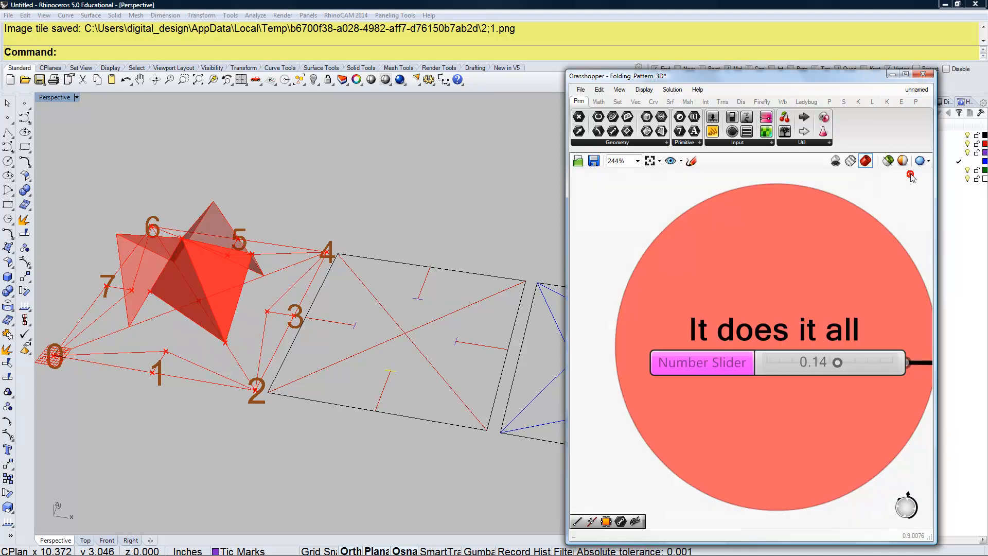
drag(837, 363, 857, 378)
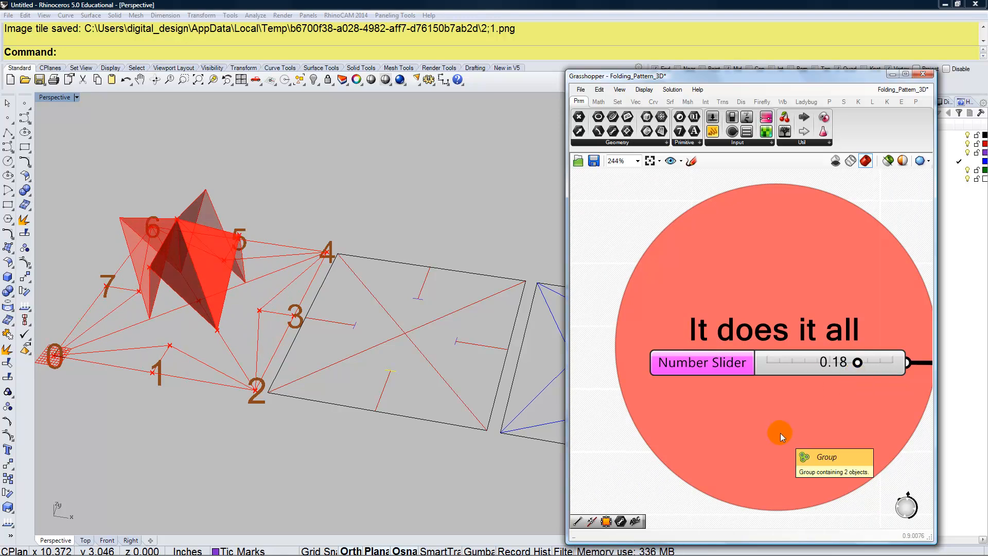